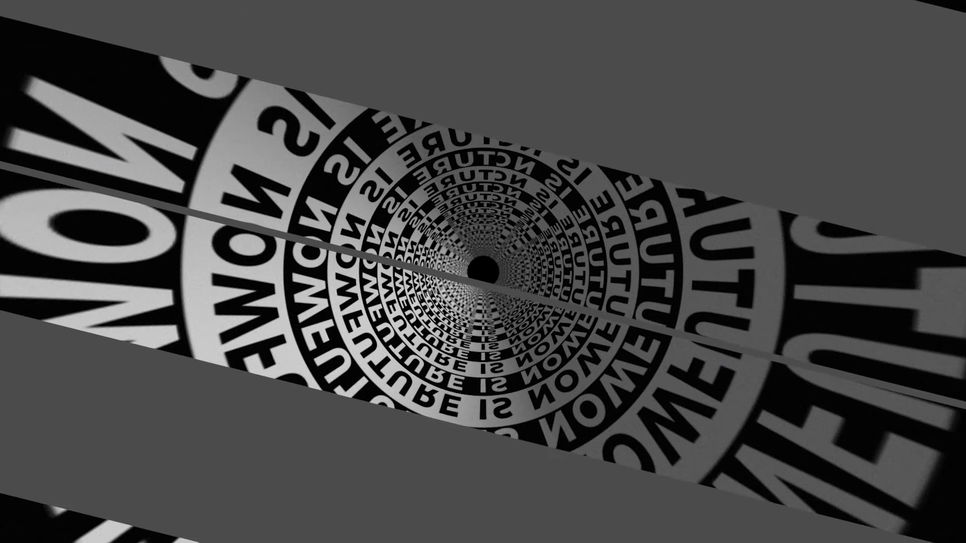
- Create Comp 1 and type 'turbulent displace' as a new text layer
key("ctrl+n")
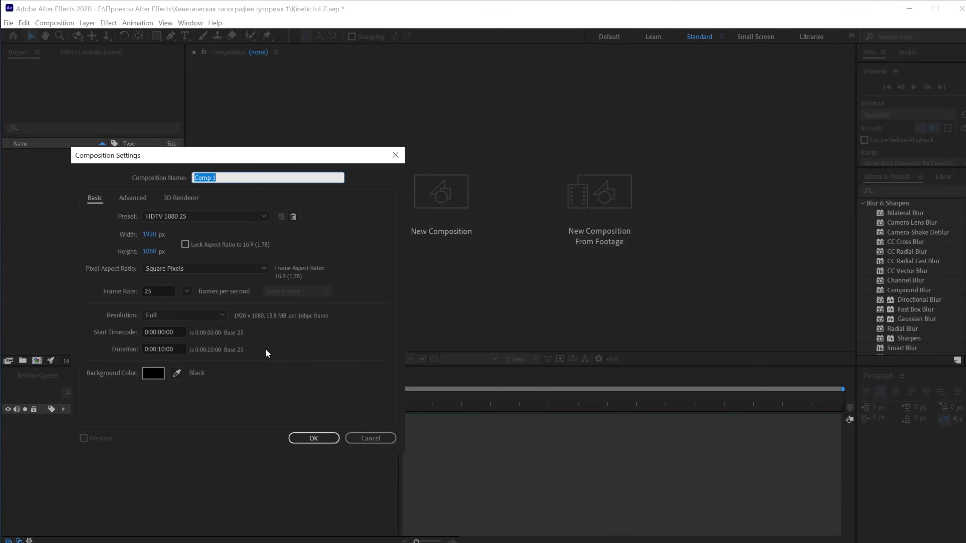
left_click(319, 442)
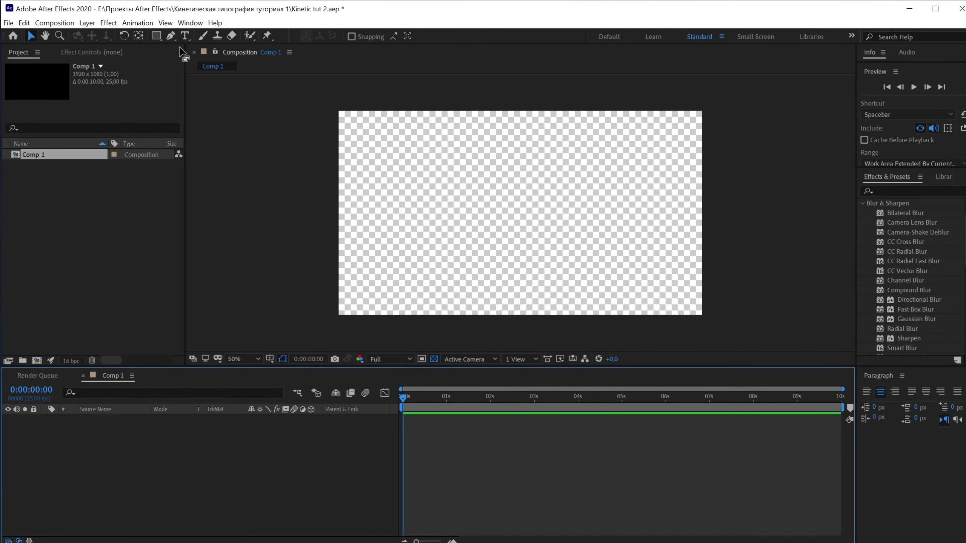
left_click(184, 36)
left_click(451, 196)
type("turbulent displace")
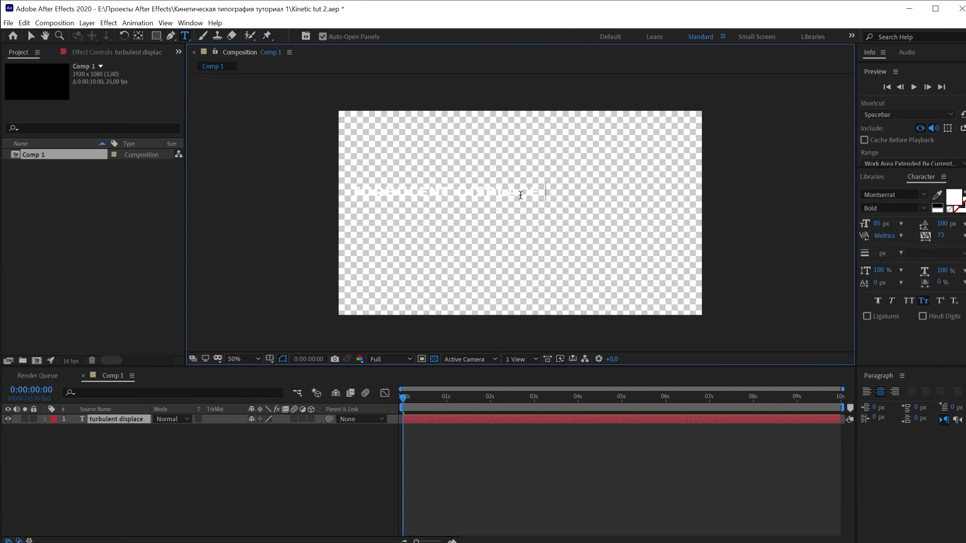
- Set the title's fill colour to black (000000)
key("ctrl+shift+Left")
key("ctrl+shift+Left")
left_click(960, 198)
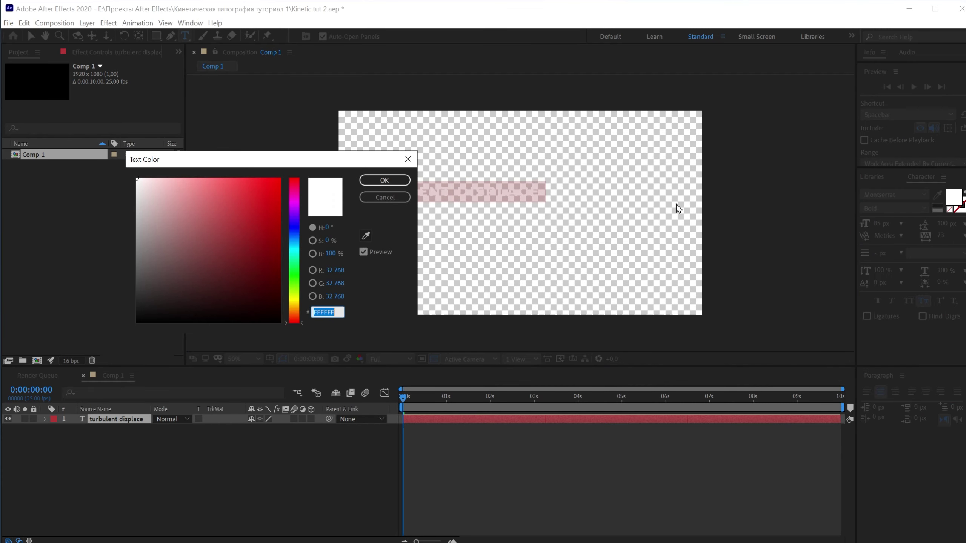
left_click_drag(280, 263, 95, 346)
left_click(402, 194)
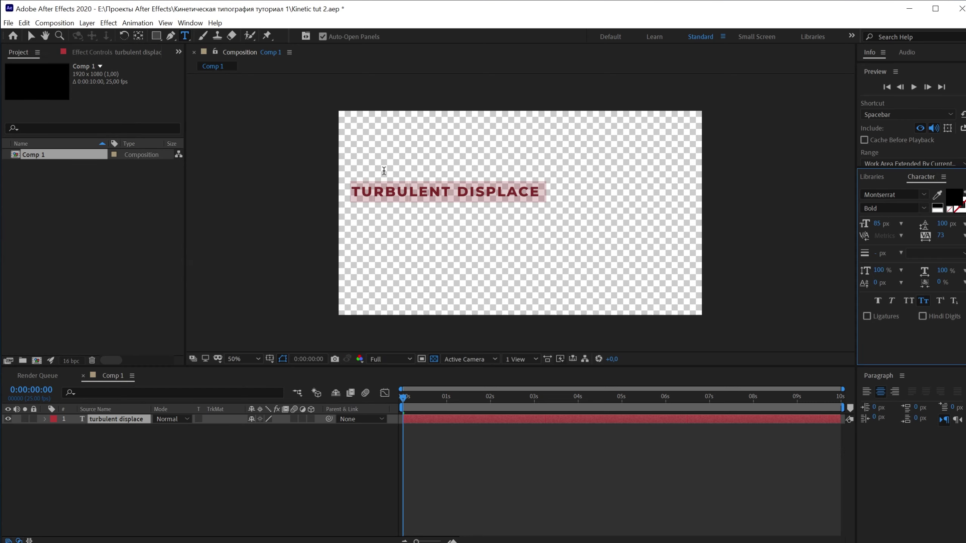
key("Home")
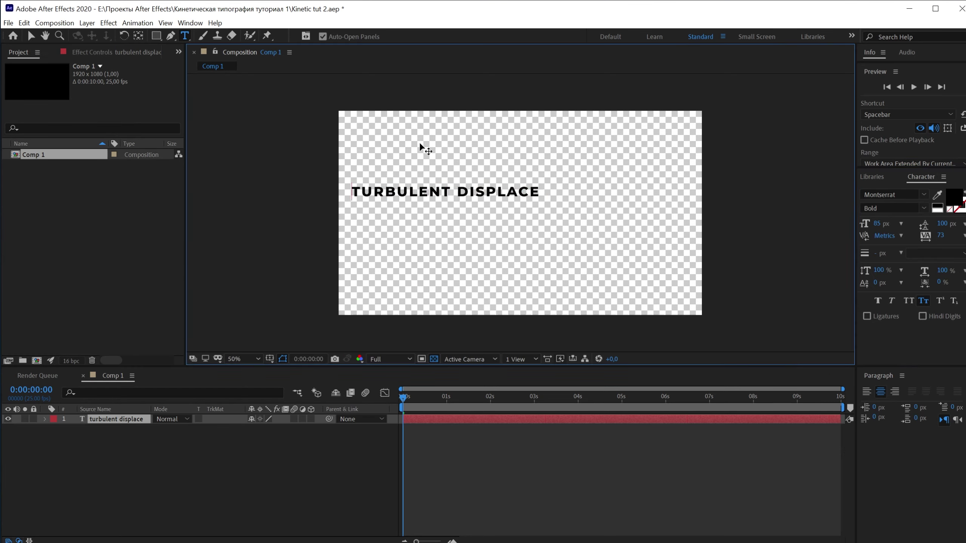
- Centre the TURBULENT DISPLACE text layer in the composition
left_click(129, 421)
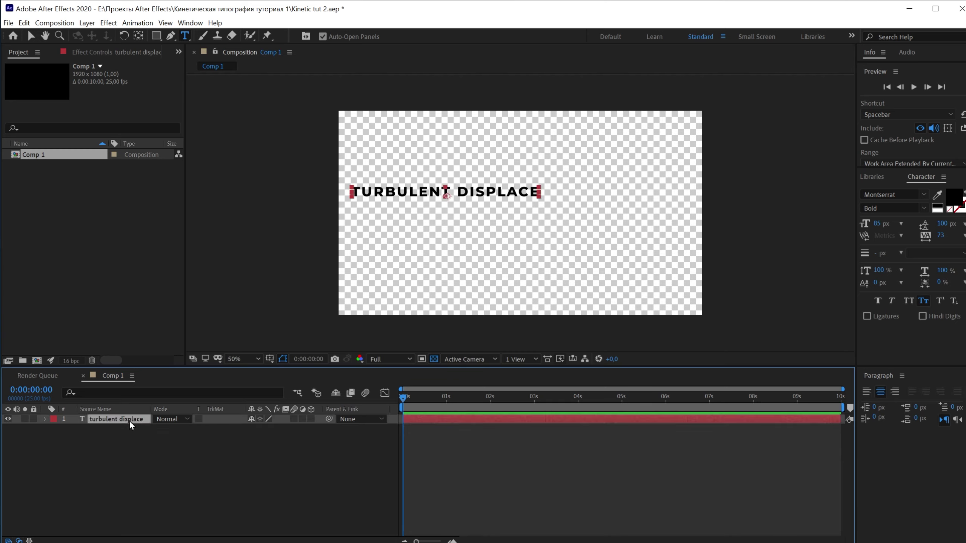
key("ctrl+Home")
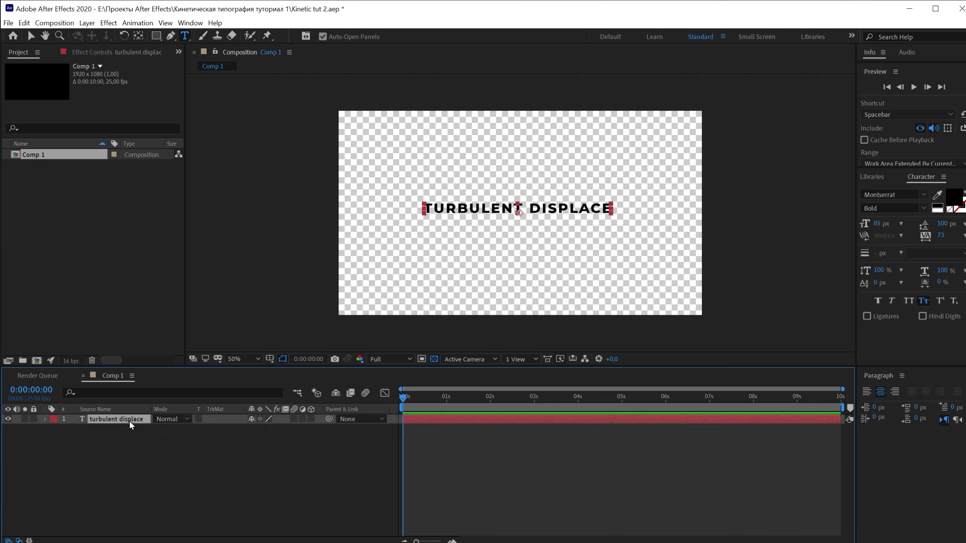
left_click(148, 453)
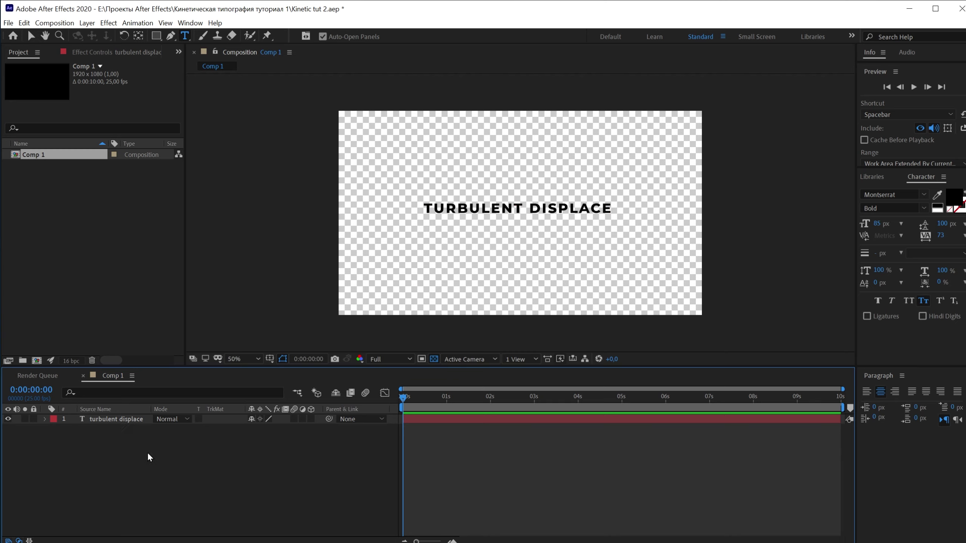
left_click(156, 38)
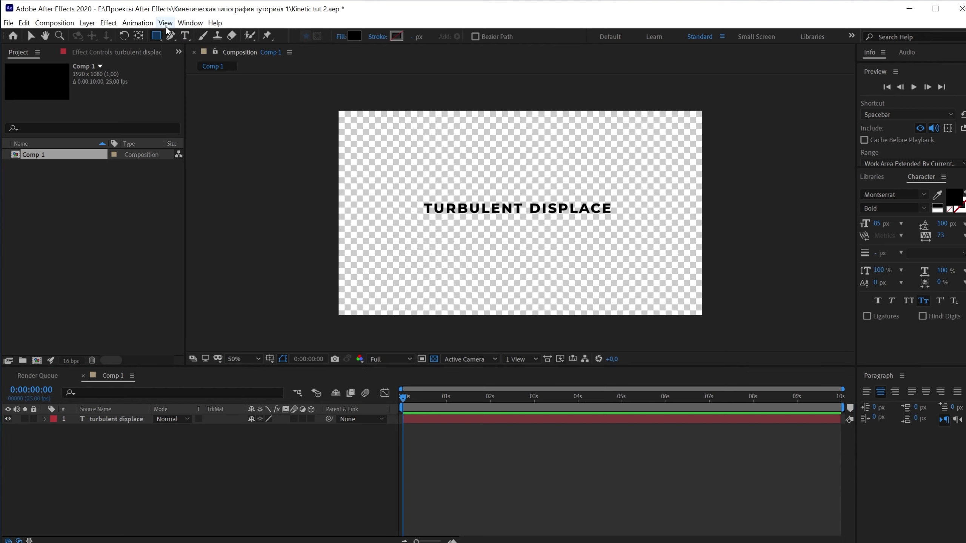
- Draw a bar rectangle across the composition's middle and place its layer beneath the text
left_click_drag(331, 196, 710, 219)
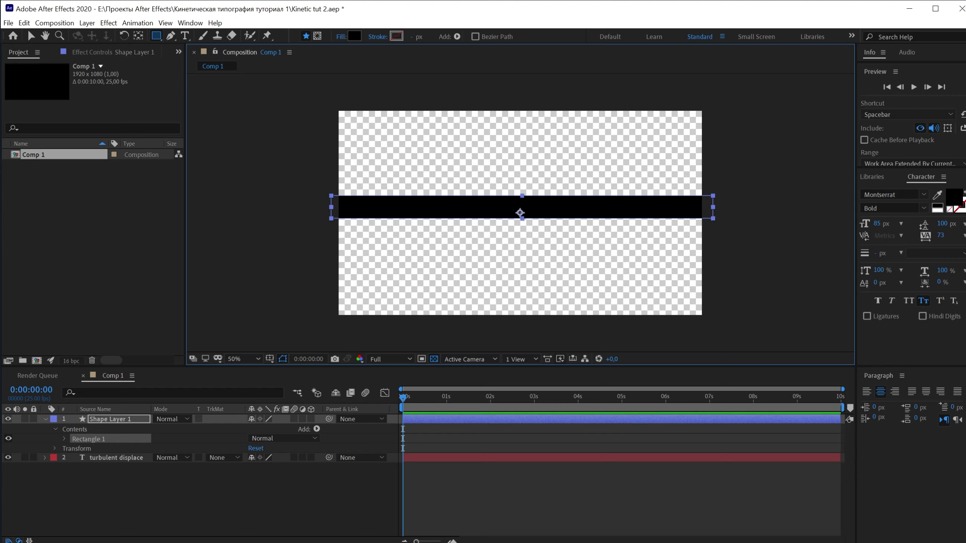
left_click(958, 195)
left_click(951, 199)
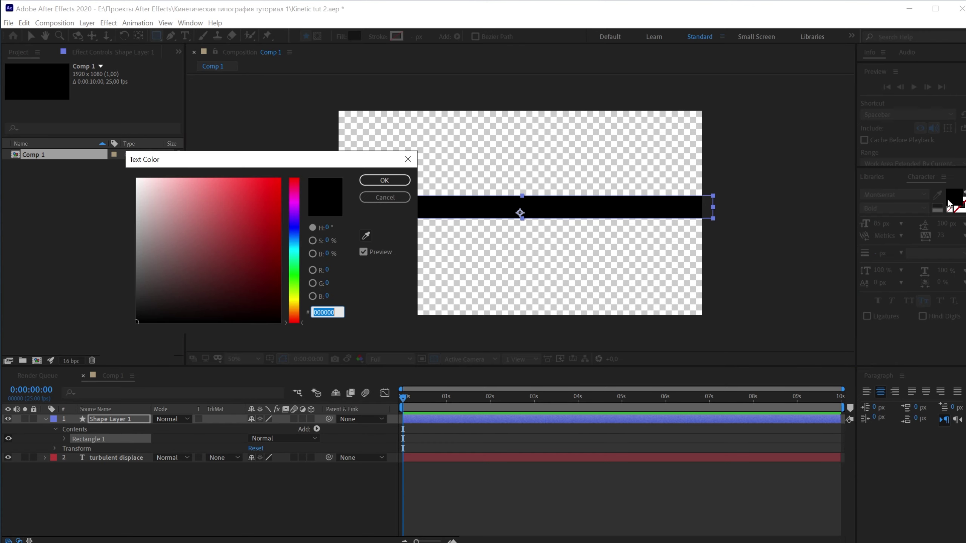
type("FFFFFF")
left_click(384, 180)
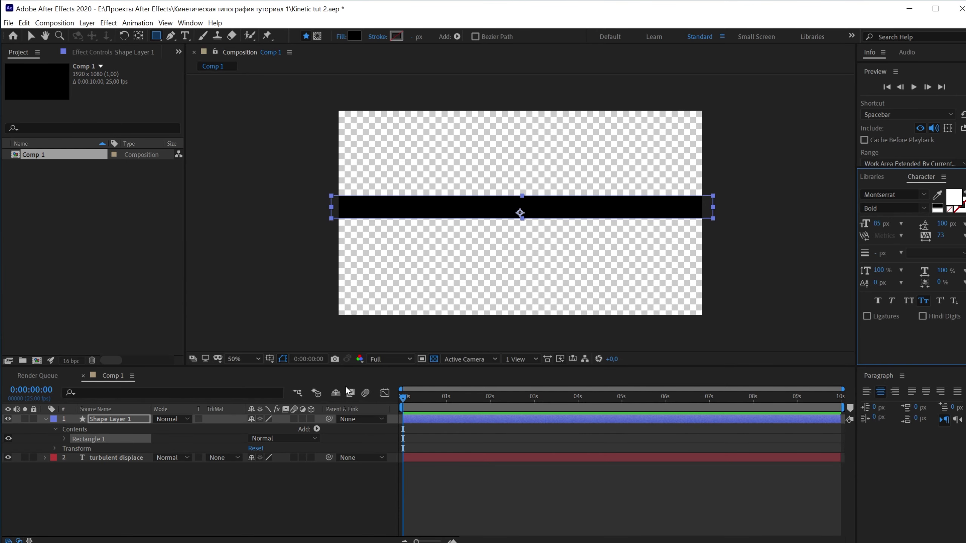
left_click(269, 506)
left_click_drag(97, 424, 124, 482)
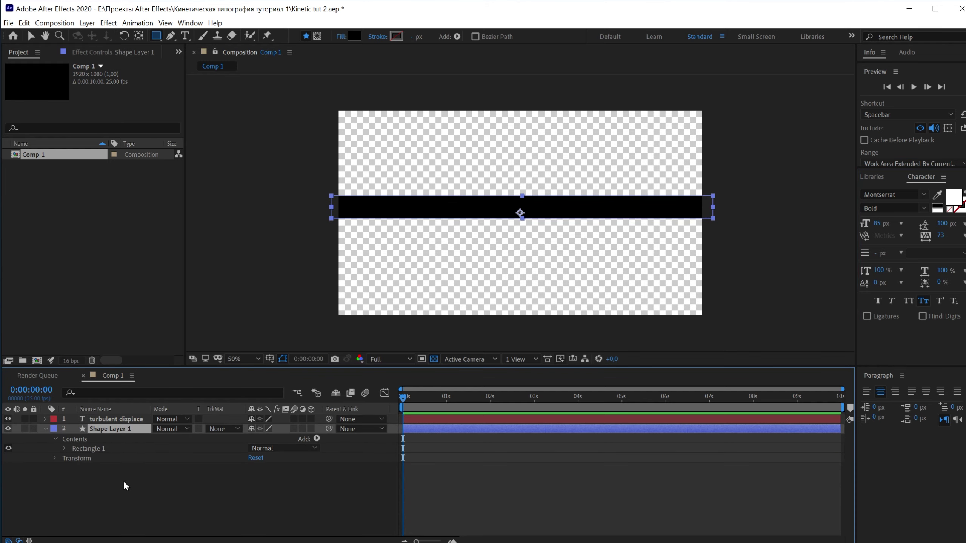
- Recolour the TURBULENT DISPLACE text to white (FFFFFF)
left_click(118, 420)
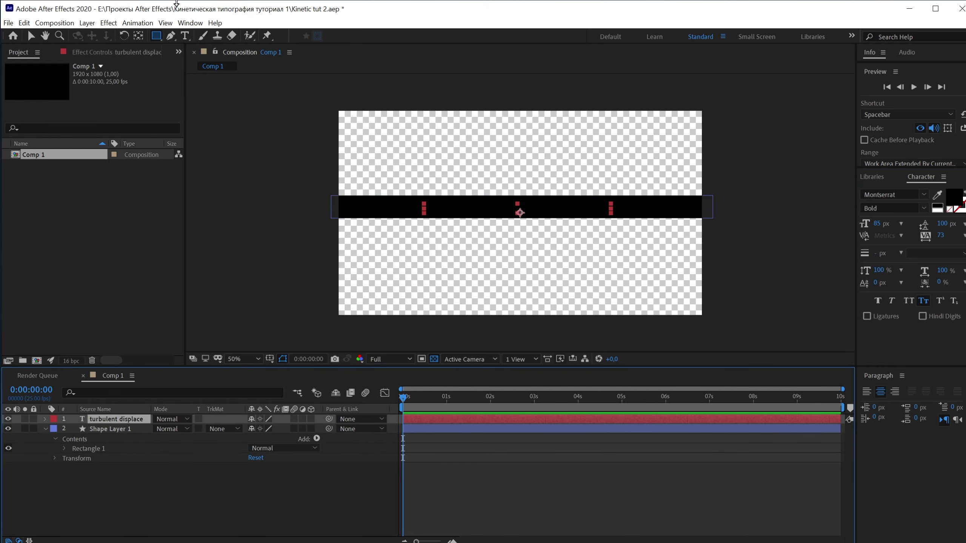
left_click(186, 36)
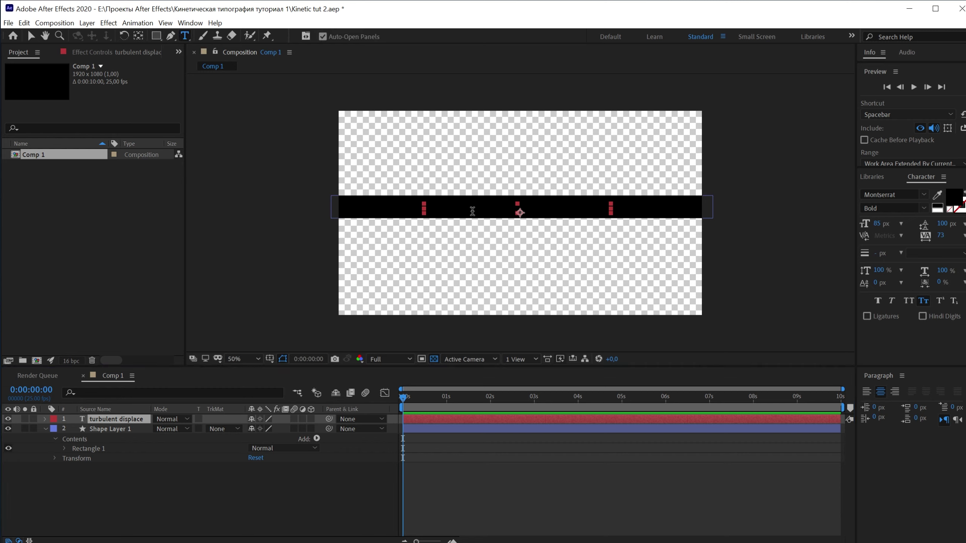
left_click_drag(422, 207, 733, 222)
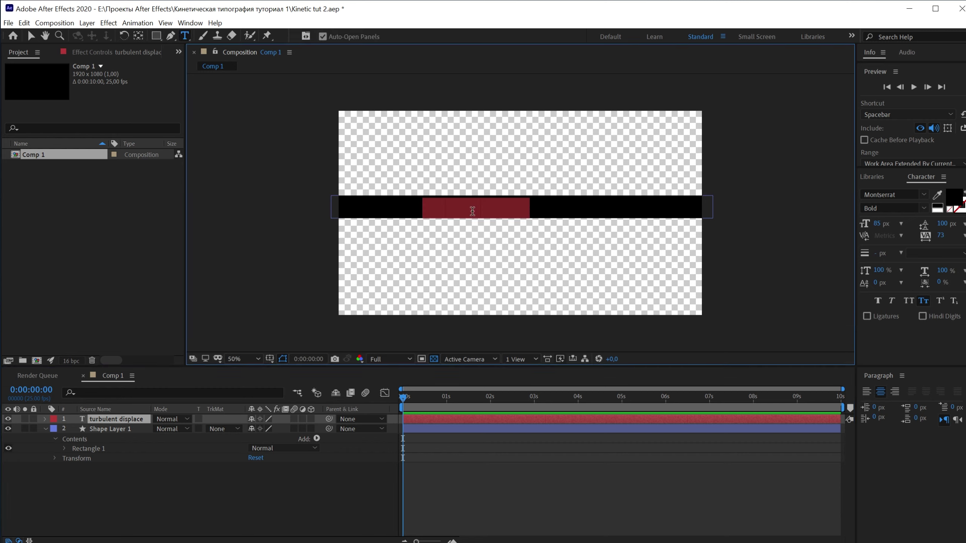
left_click(949, 194)
left_click_drag(194, 195, 137, 178)
left_click(385, 180)
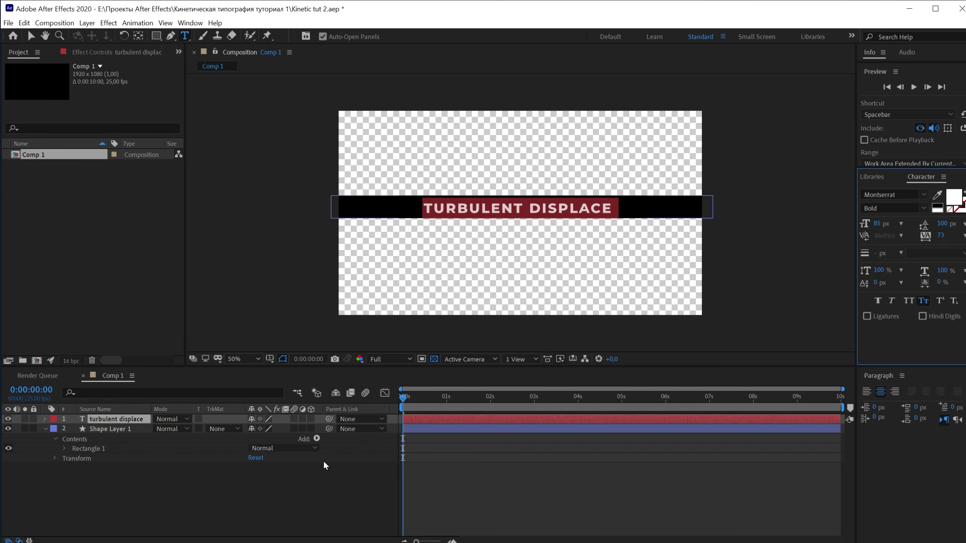
left_click(323, 461)
scroll(568, 214, "up", 2)
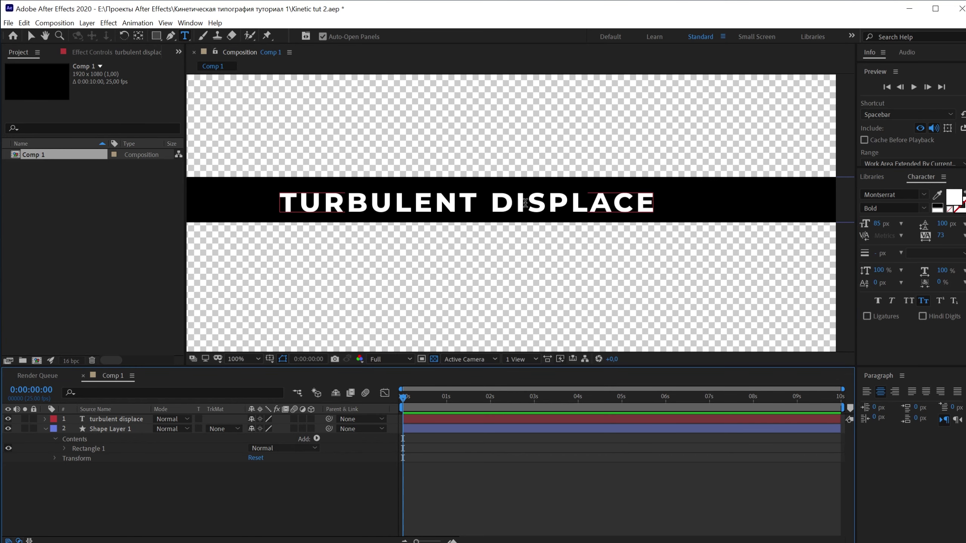
- Nudge the text slightly right, then make the black bar thinner and move it up behind the text
key("v")
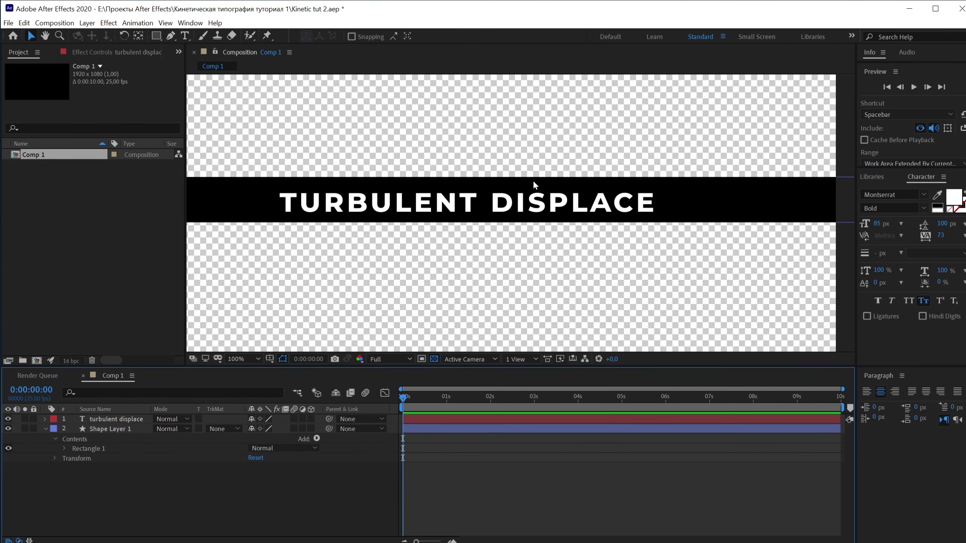
left_click(470, 201)
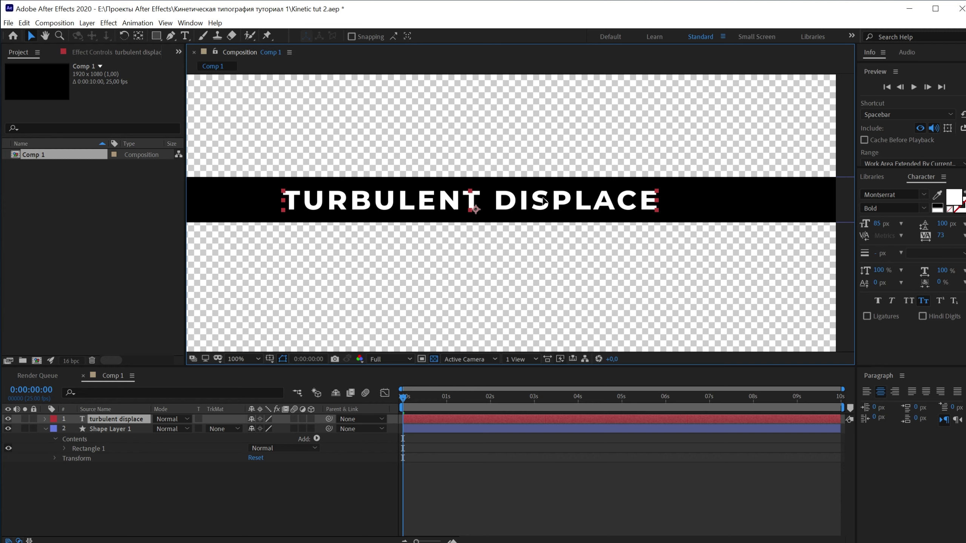
left_click_drag(542, 202, 546, 202)
left_click(178, 510)
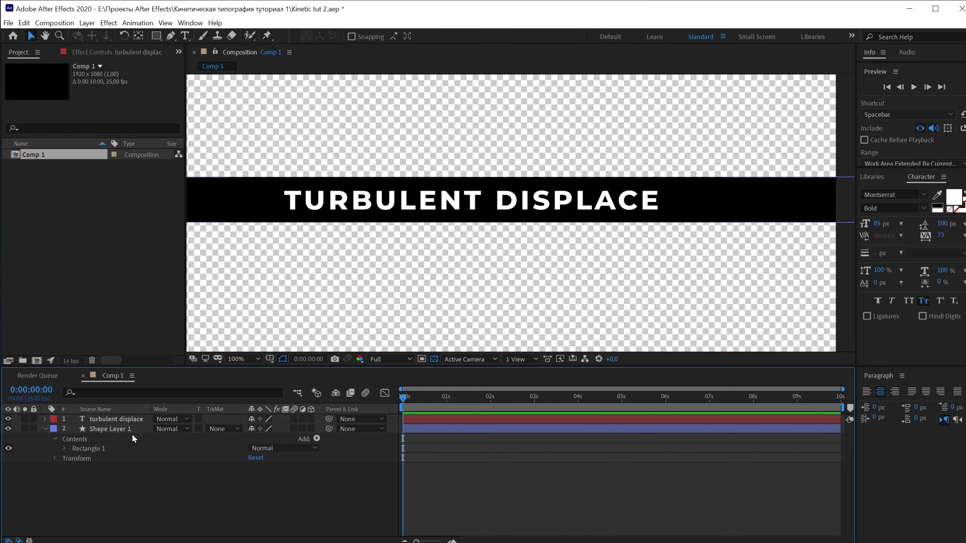
left_click(133, 429)
left_click_drag(476, 177, 477, 185)
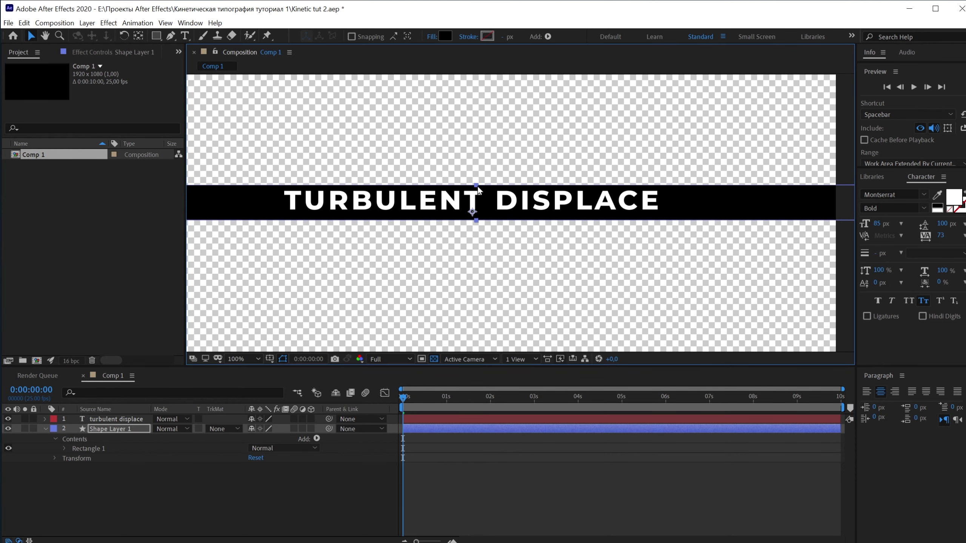
left_click_drag(536, 201, 536, 197)
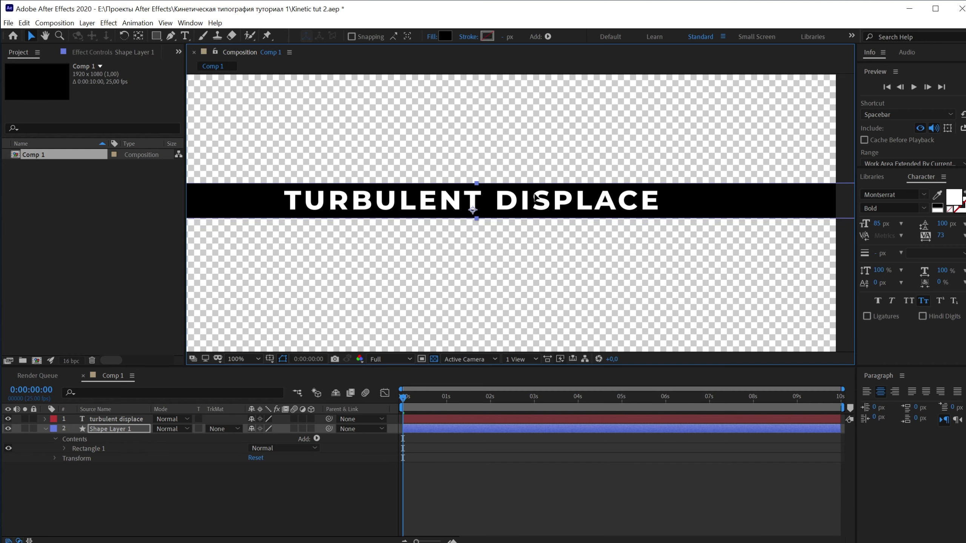
left_click(305, 493)
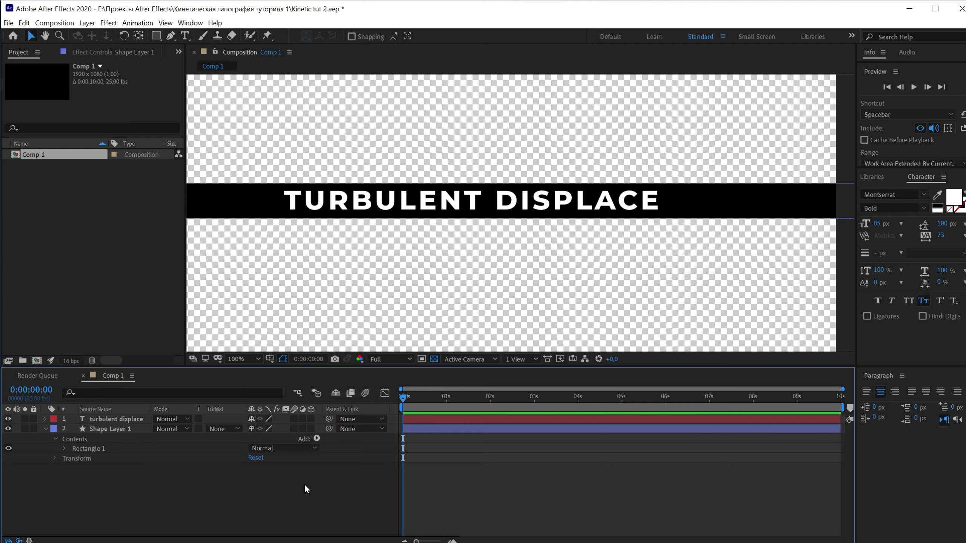
left_click(124, 428)
- Duplicate the text and bar layers, move the copies to the top, and shift them down below the first band
key("u")
left_click_drag(131, 441, 139, 407)
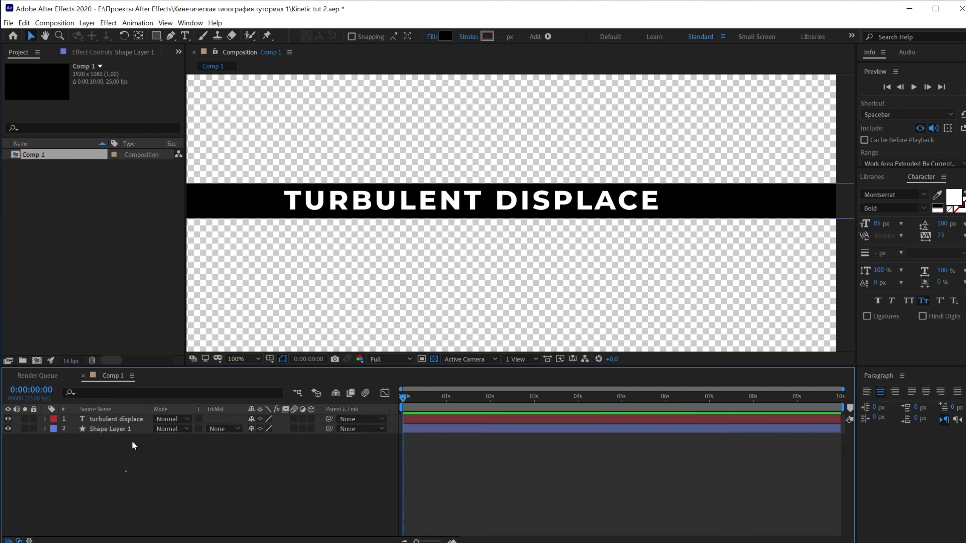
key("ctrl+d")
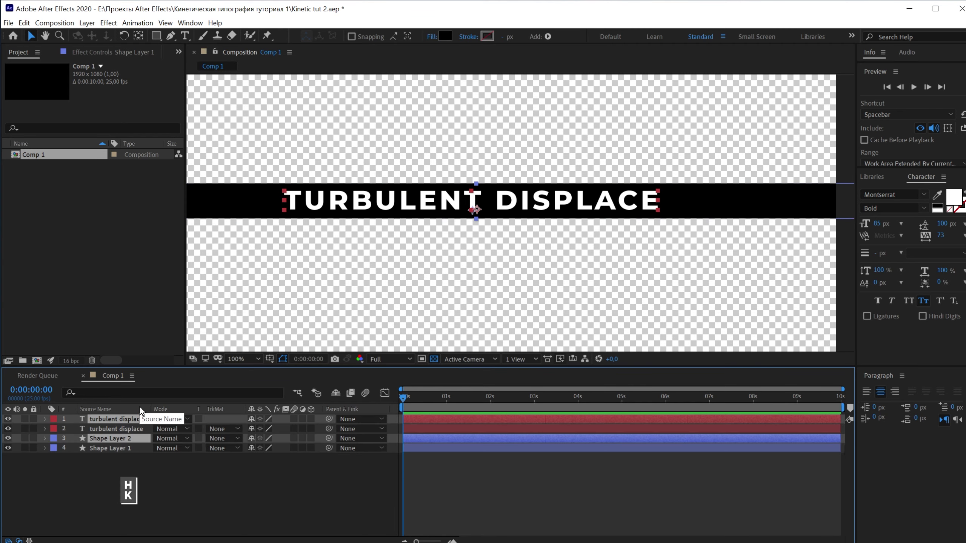
left_click_drag(120, 441, 126, 425)
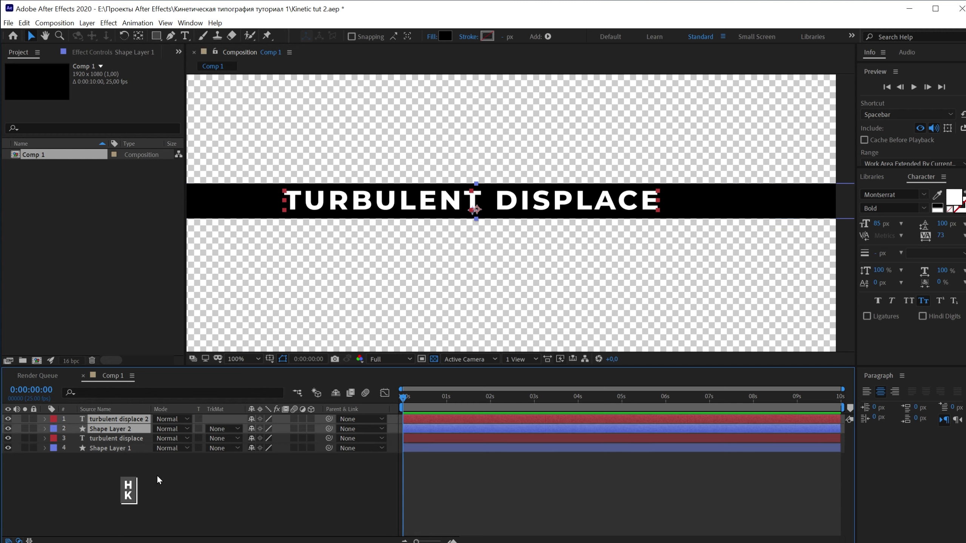
key("shift+Down")
key("shift+Down")
key("shift+Down")
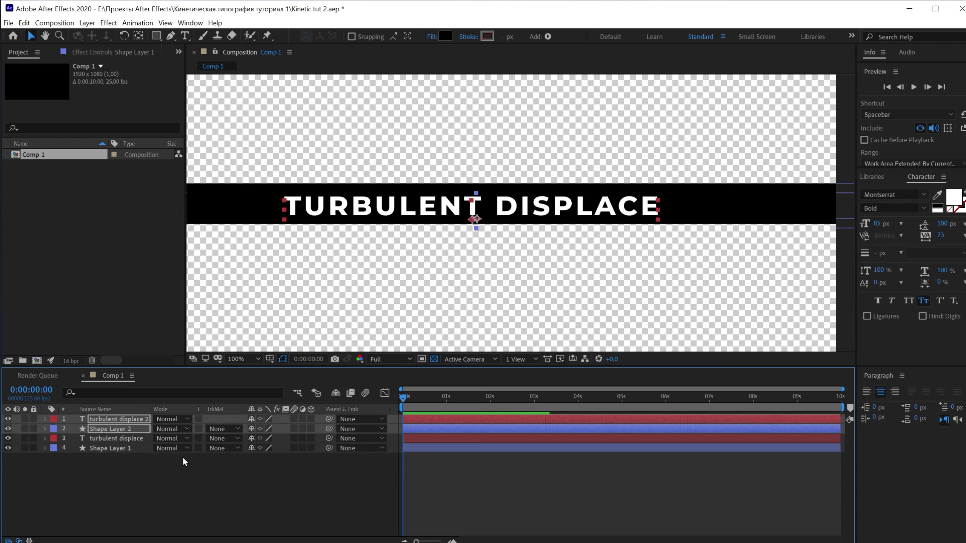
key("shift+Down")
key("shift+Down")
key("shift+Down")
key("shift+Down")
key("shift+Down")
key("shift+Down")
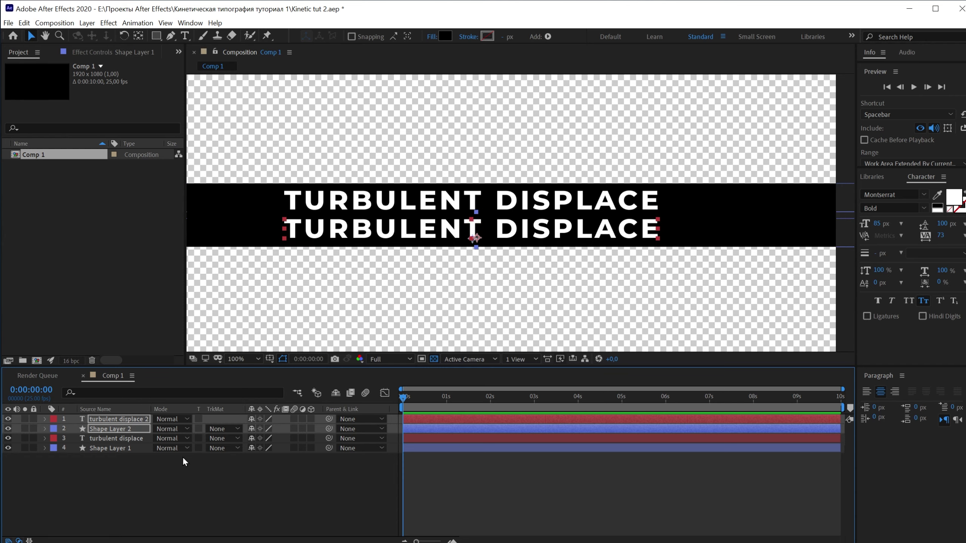
key("shift+Down")
key("shift+Down")
key("shift+Up")
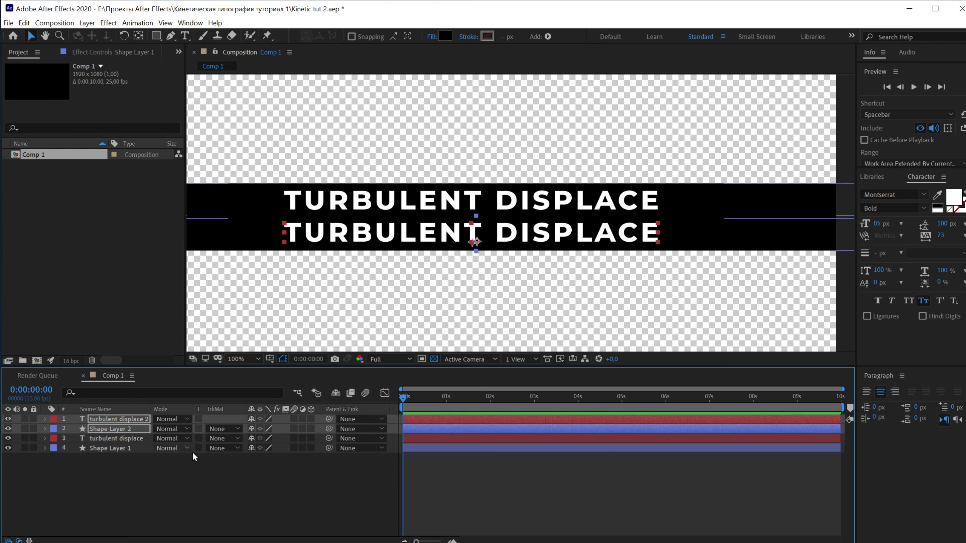
left_click(139, 471)
left_click(119, 429)
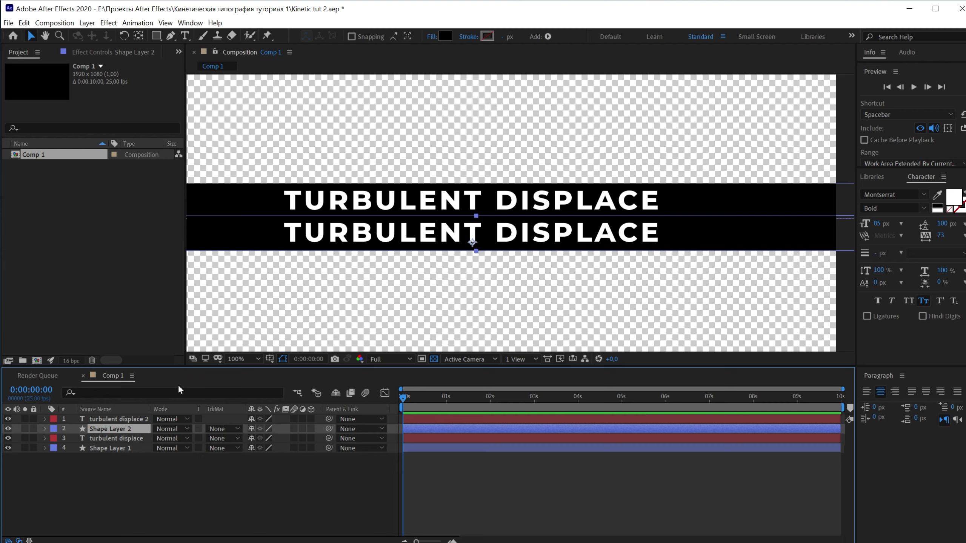
- Turn the lower TURBULENT DISPLACE line (turbulent displace 2) black
left_click(144, 420)
left_click(957, 207)
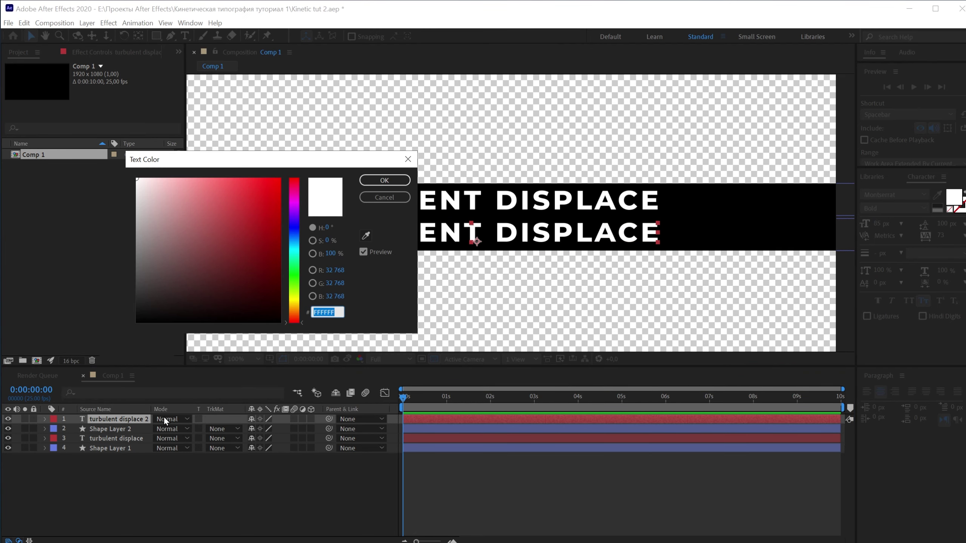
key("Return")
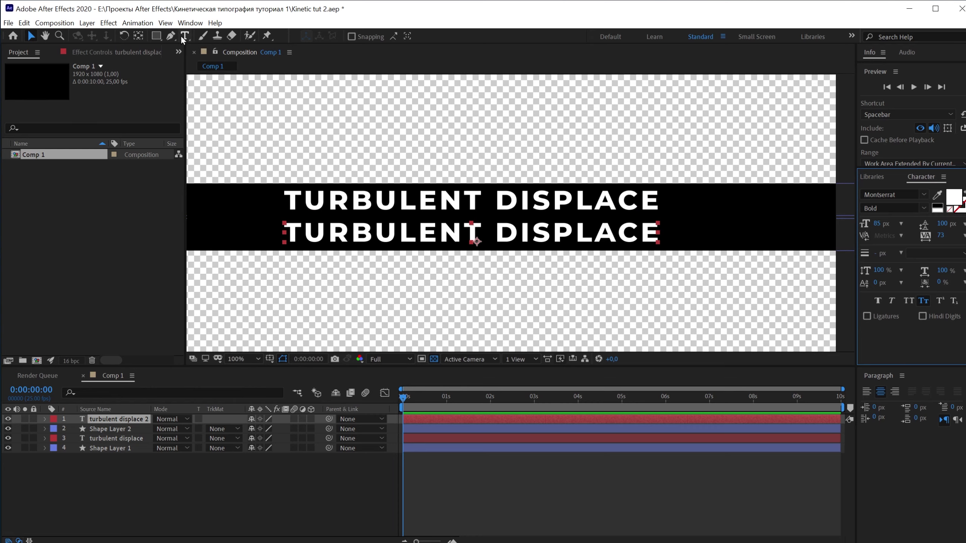
left_click(185, 35)
triple_click(480, 237)
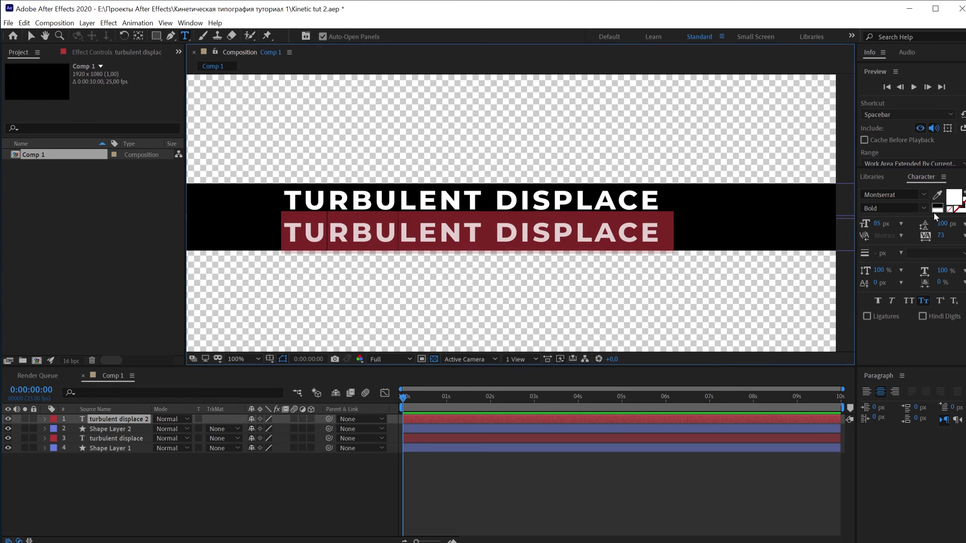
left_click(953, 197)
left_click_drag(231, 249, 87, 348)
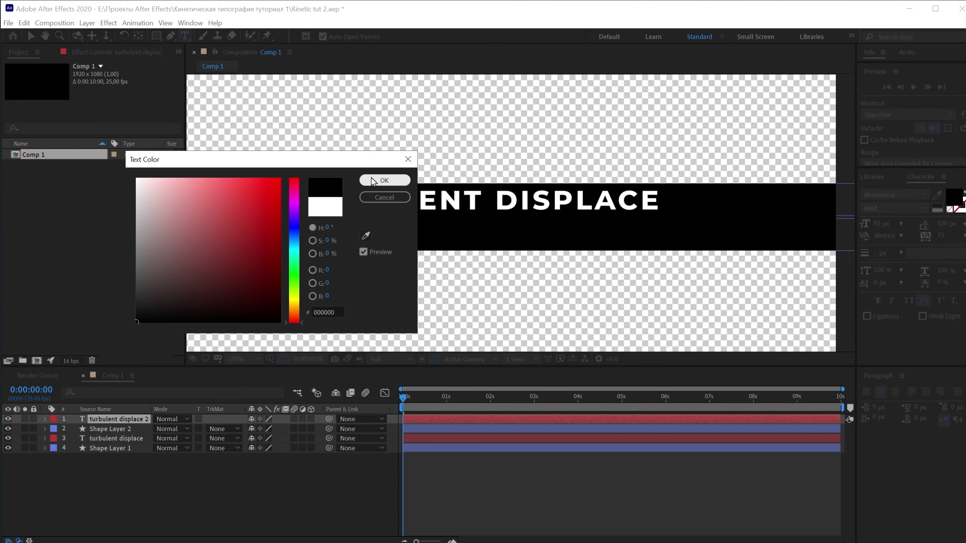
left_click(384, 181)
left_click(145, 462)
- Set Shape Layer 2's fill to white (FFFFFF)
left_click(114, 429)
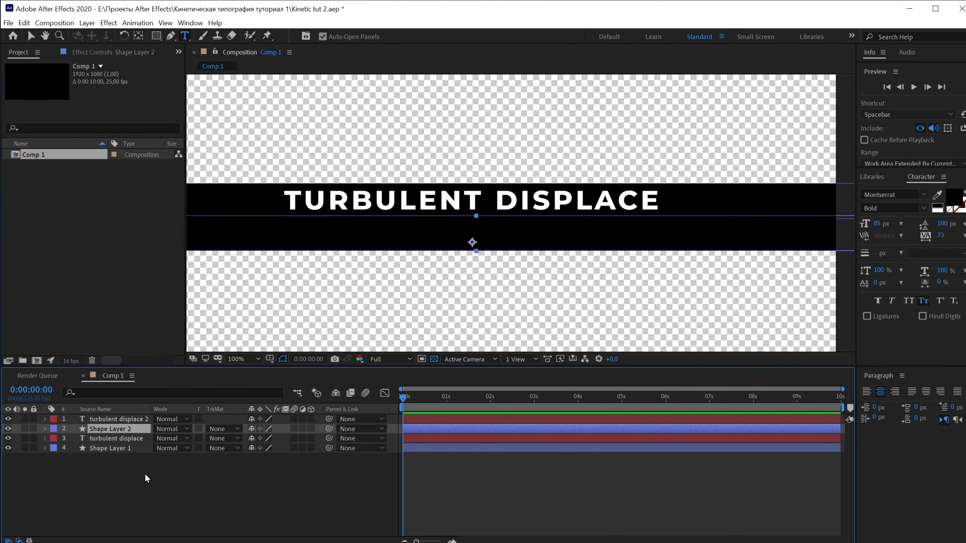
key("q")
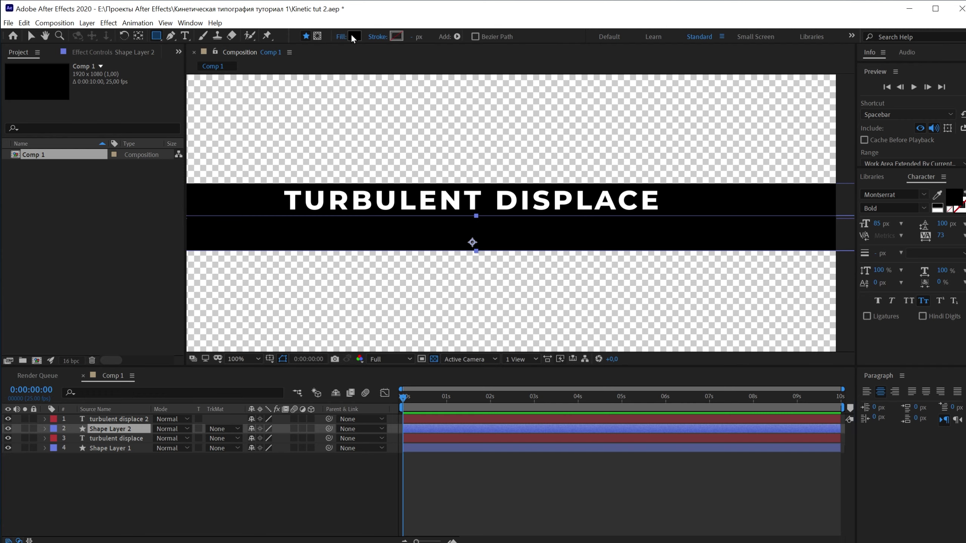
left_click(353, 37)
type("ffffff")
left_click(384, 182)
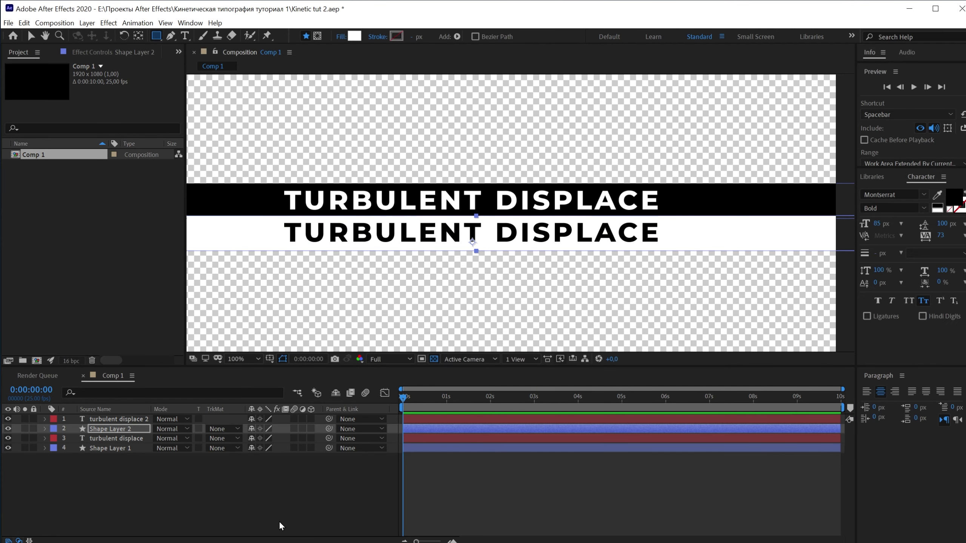
left_click(288, 501)
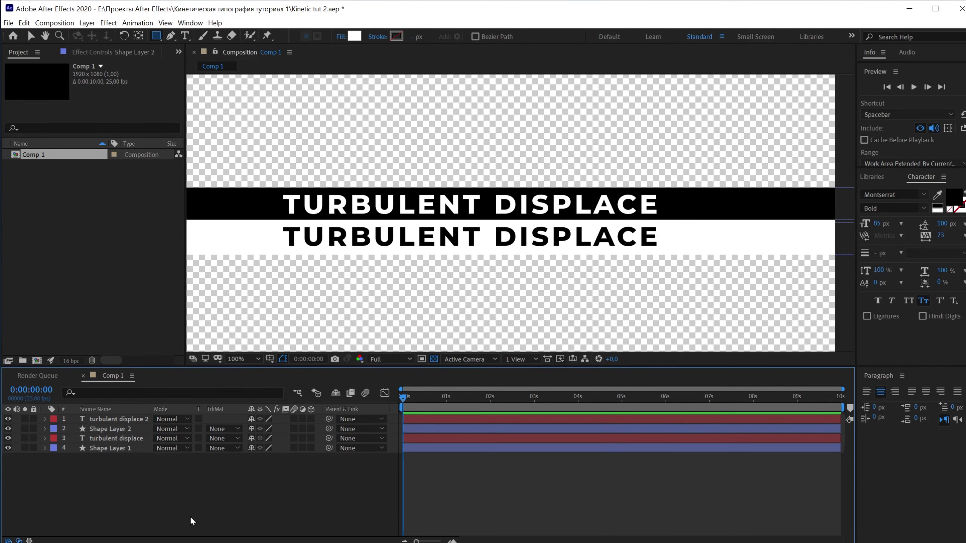
- Add a Drop Shadow to turbulent displace 2 with 62% opacity
left_click(118, 428)
key("ctrl+shift+a")
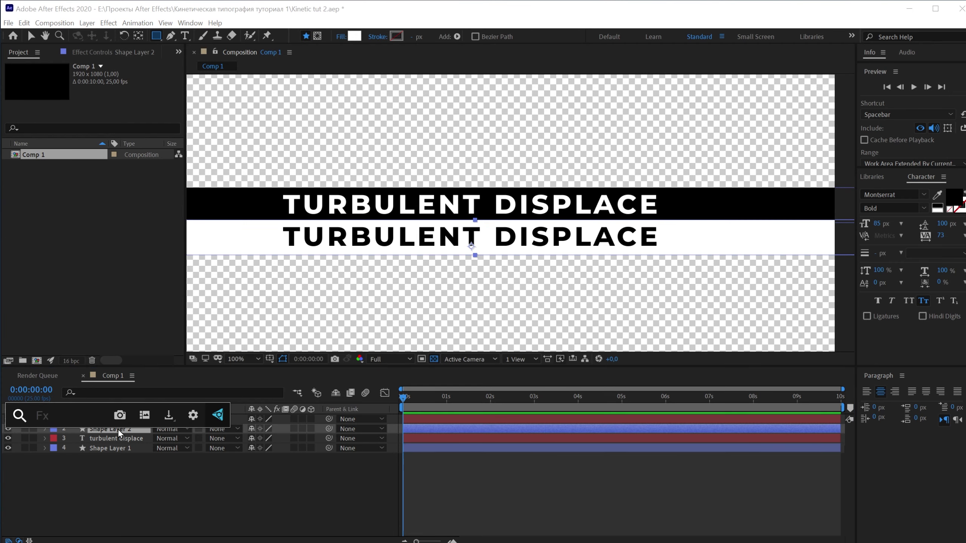
left_click(125, 420)
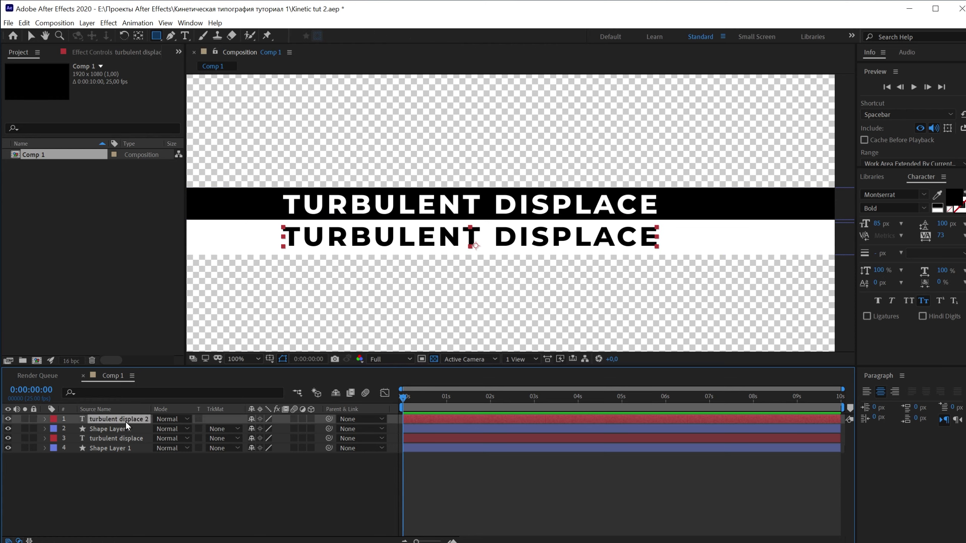
key("ctrl+space")
type("BK")
key("BackSpace")
key("BackSpace")
type("d")
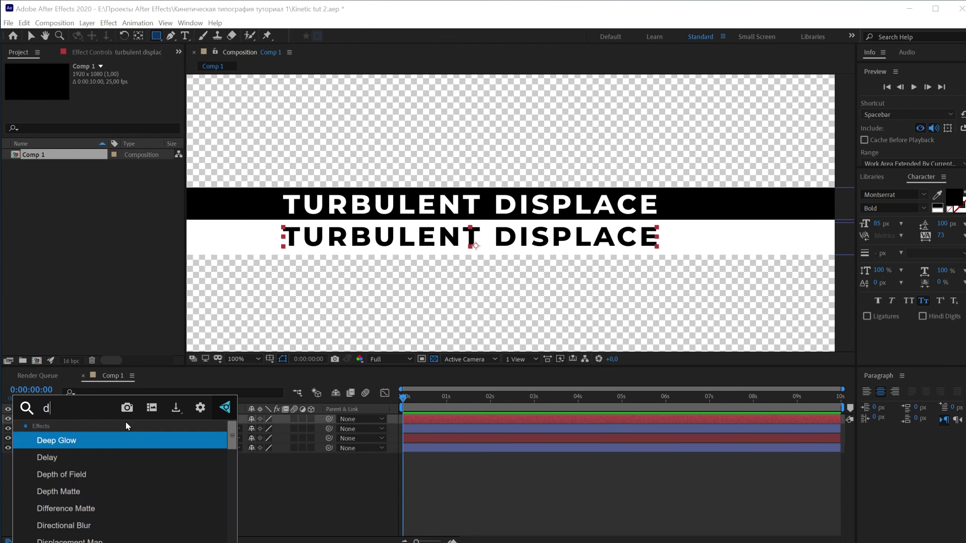
type("rop")
key("Return")
key("v")
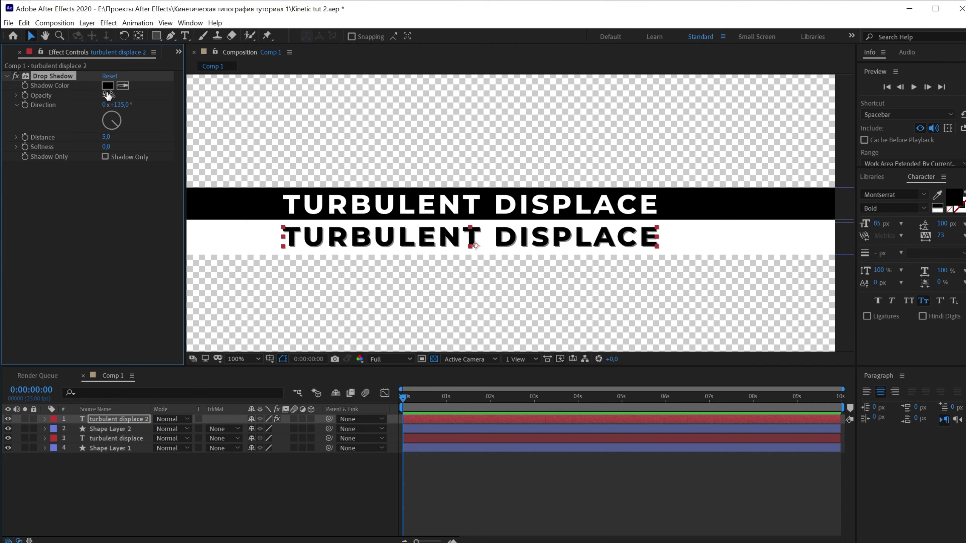
left_click_drag(114, 95, 15, 83)
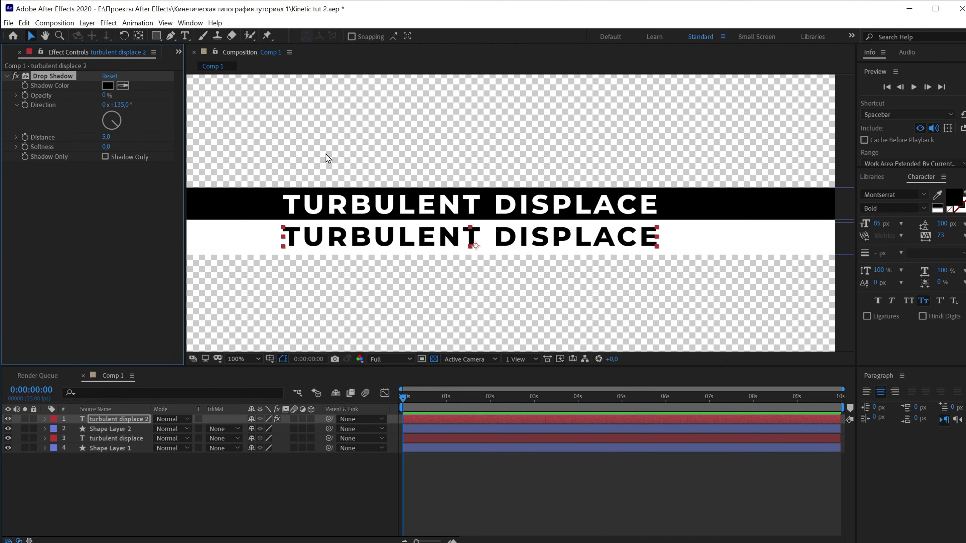
scroll(415, 245, "up", 3)
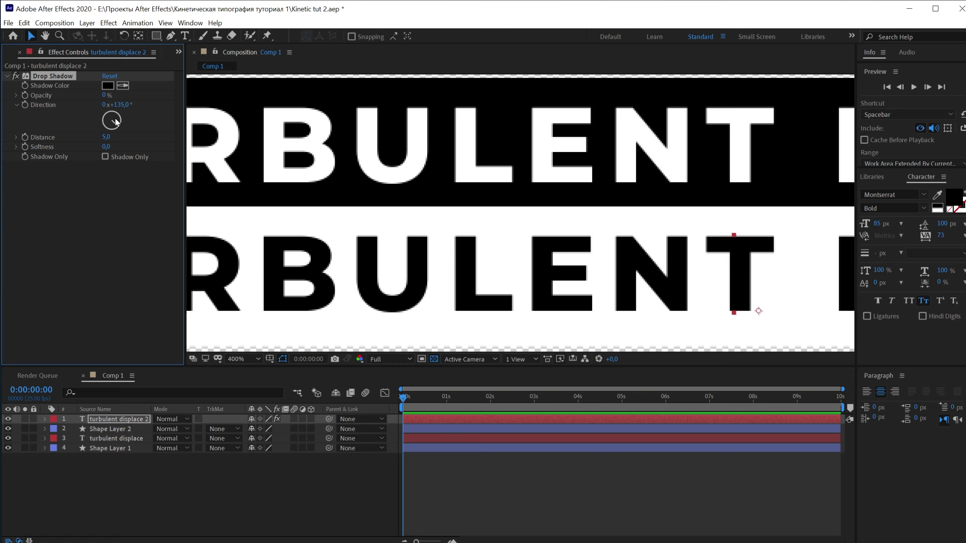
left_click_drag(106, 95, 193, 94)
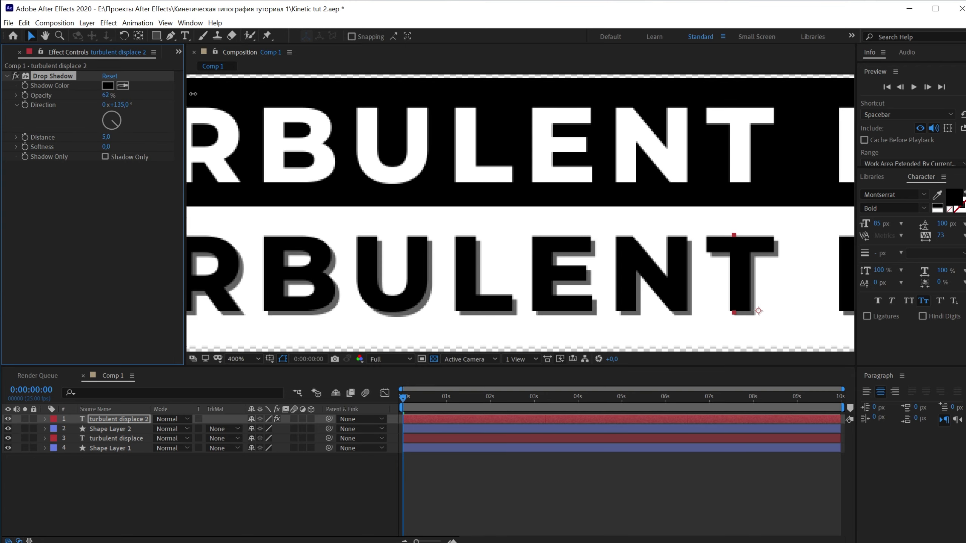
left_click(191, 459)
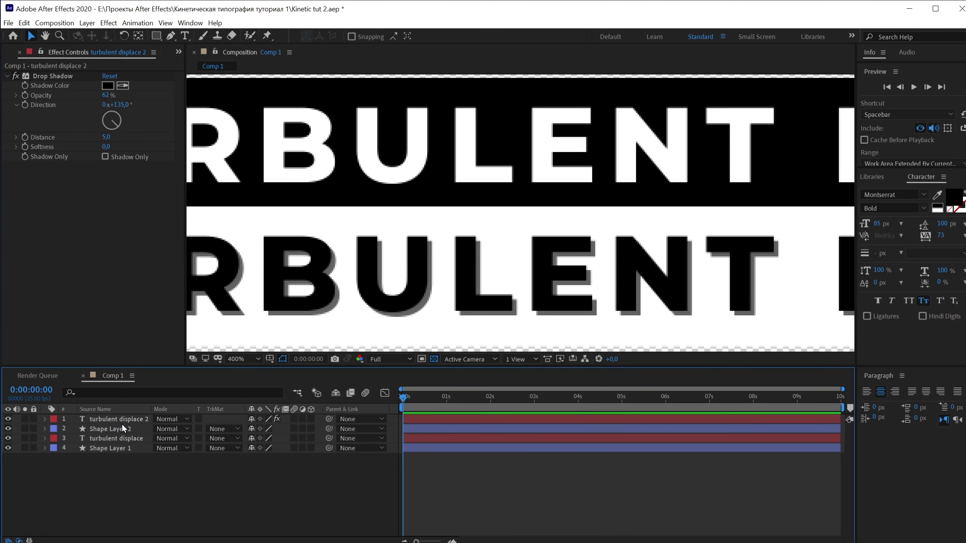
- Add a Drop Shadow to the upper turbulent displace layer with a white shadow colour
left_click(116, 438)
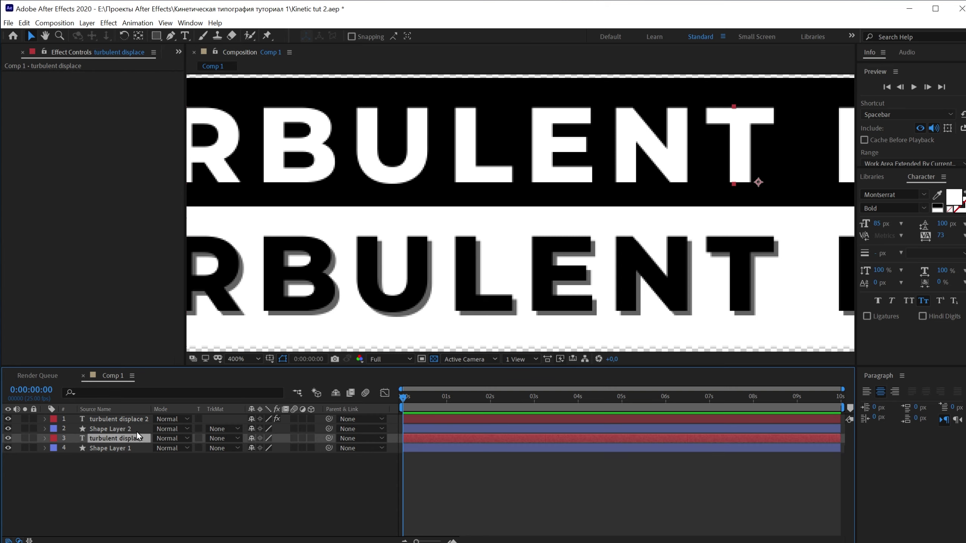
key("ctrl+space")
type("drop")
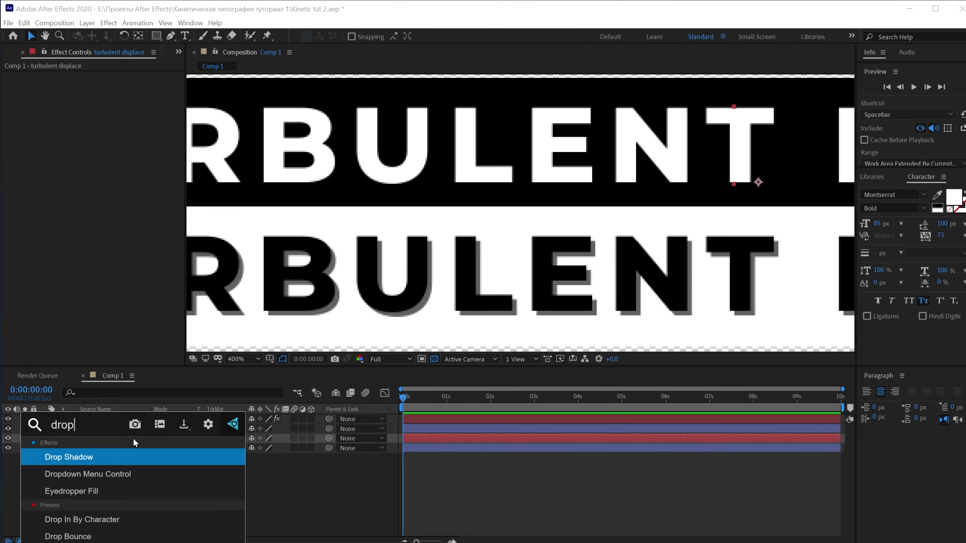
key("Return")
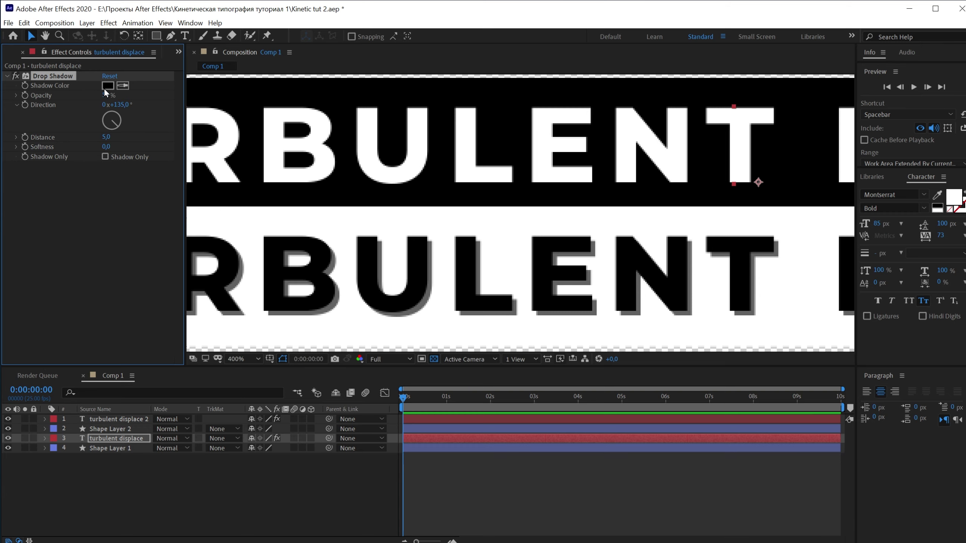
left_click(106, 85)
left_click(137, 178)
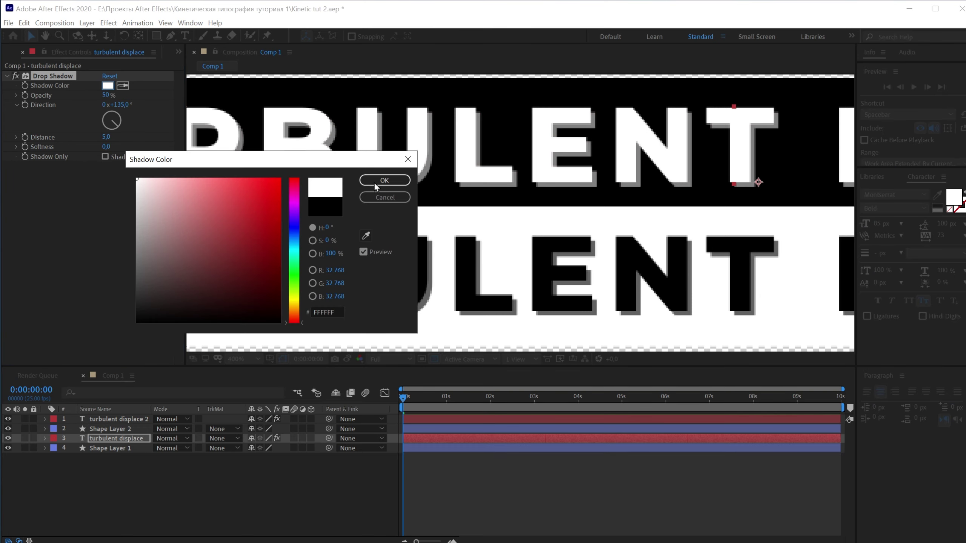
left_click(385, 180)
left_click(287, 468)
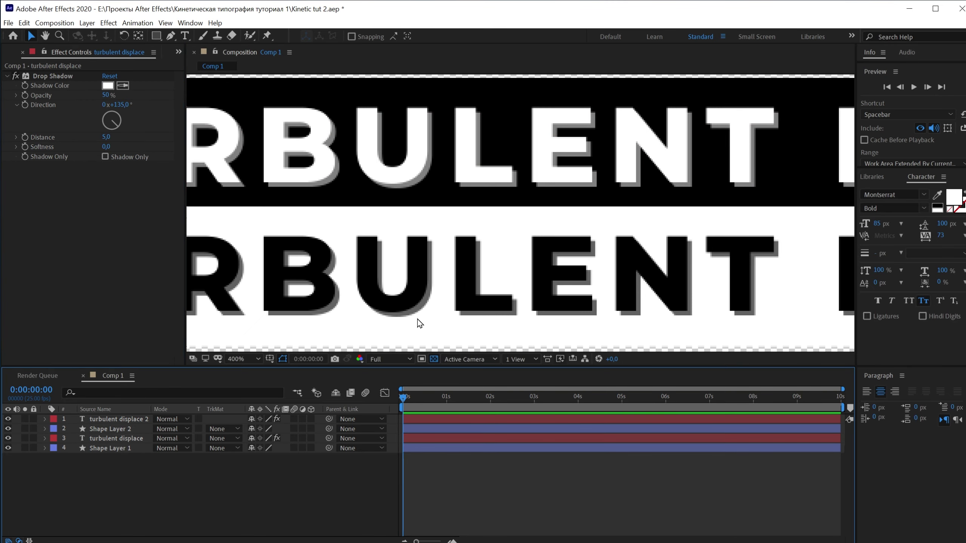
scroll(518, 216, "down", 4)
scroll(519, 216, "down", 1)
scroll(540, 219, "up", 1)
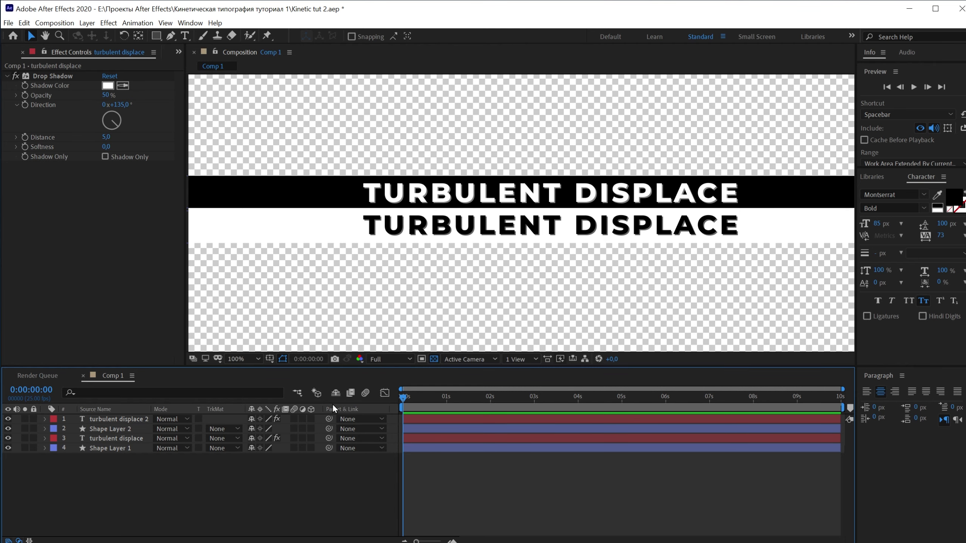
- Resize Comp 1 to 1176 × 151 px in Composition Settings
scroll(528, 188, "down", 2)
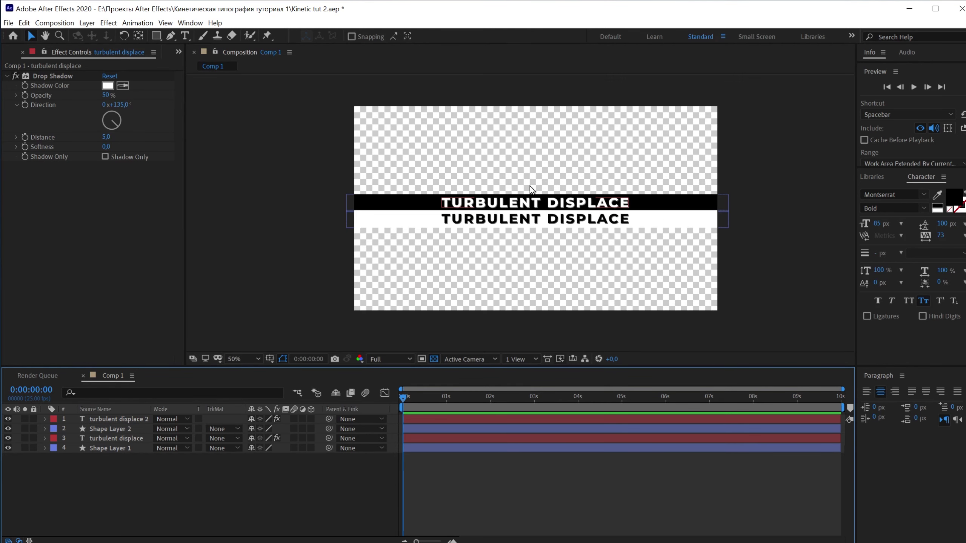
left_click(69, 25)
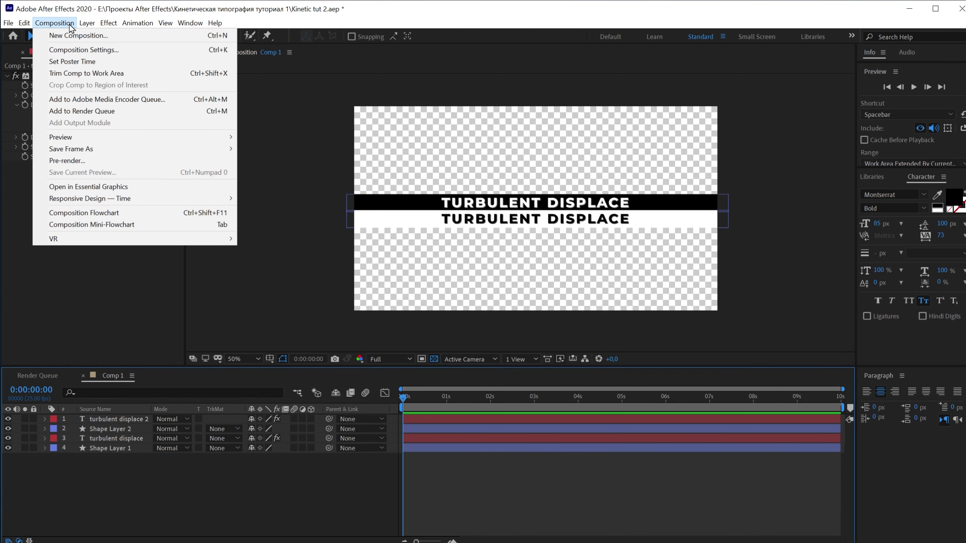
left_click(83, 49)
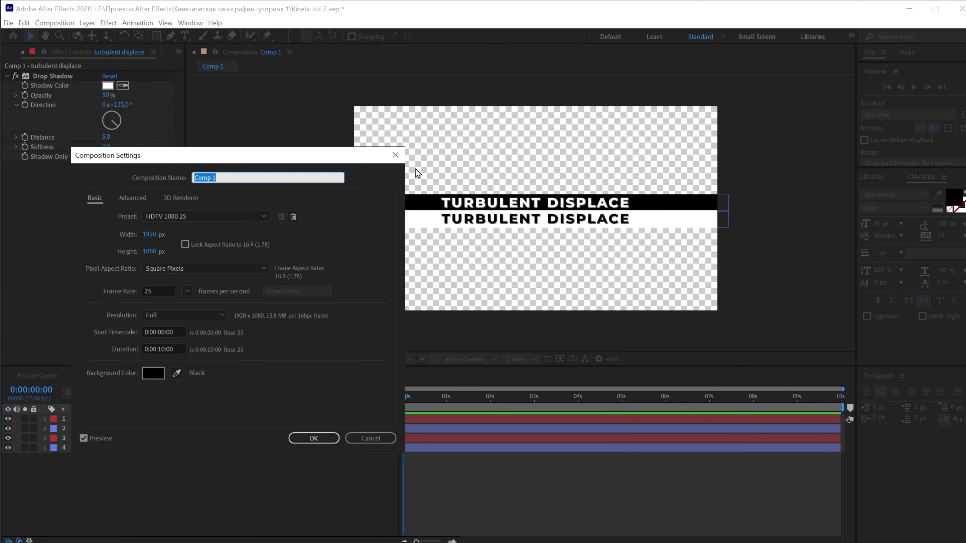
left_click_drag(152, 235, 16, 233)
mouse_move(155, 236)
left_mouse_down()
mouse_move(110, 249)
mouse_move(155, 243)
mouse_move(142, 265)
mouse_move(141, 255)
left_mouse_up()
type("151")
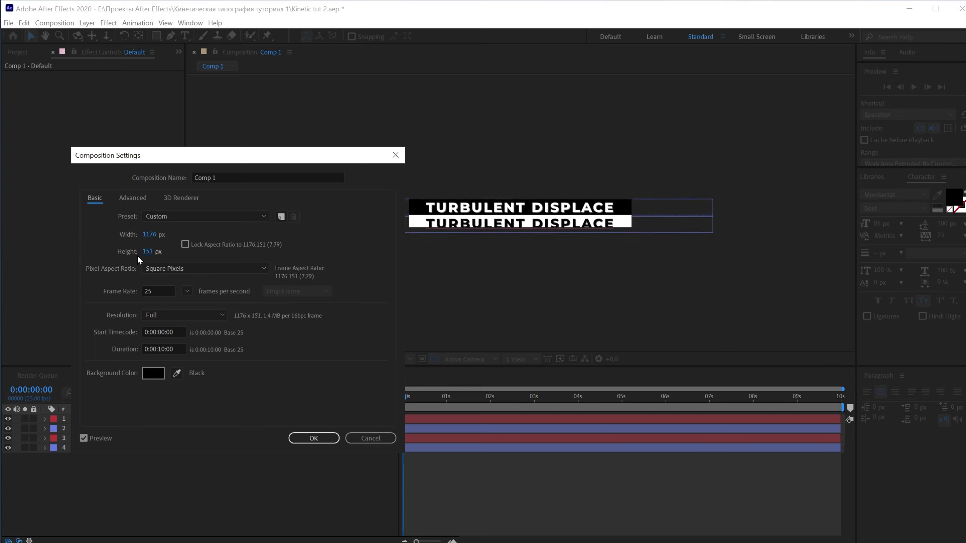
left_click(314, 438)
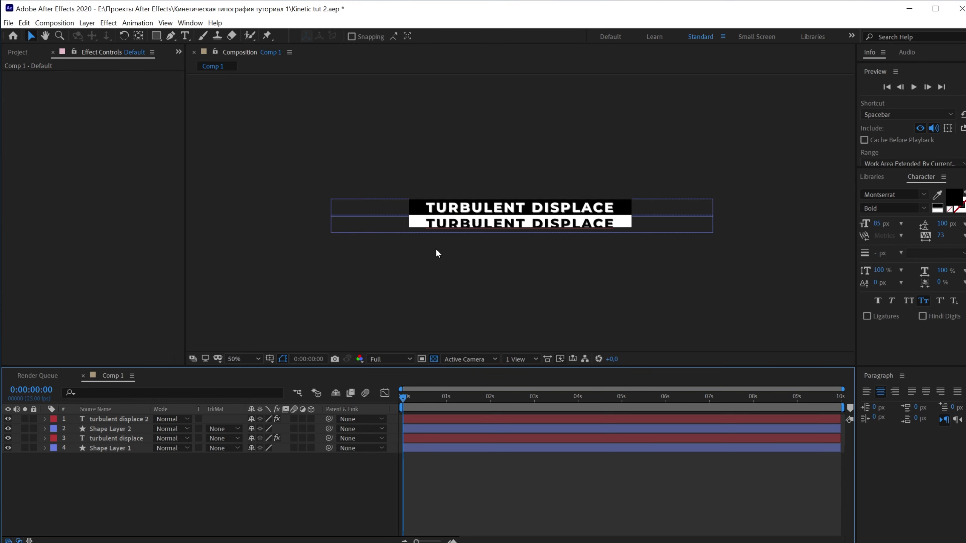
- Select all four layers and nudge them up to fit the cropped frame
scroll(435, 248, "up", 2)
scroll(453, 226, "up", 2)
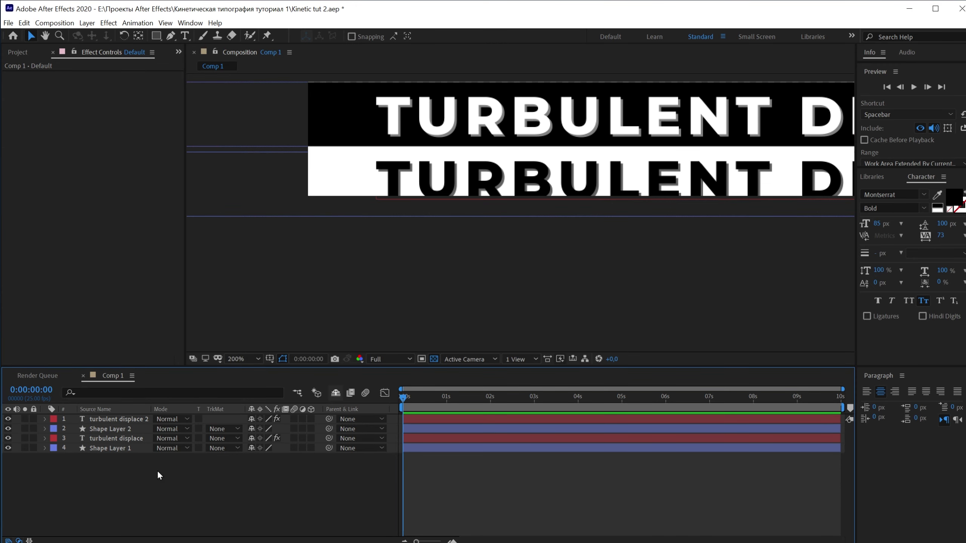
left_click_drag(159, 476, 112, 377)
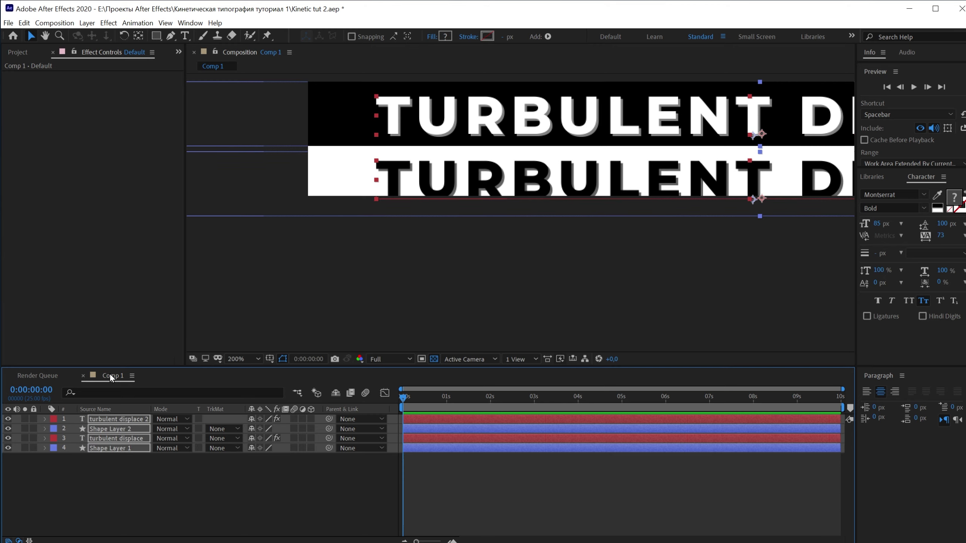
key("Up")
key("Up")
key("Up")
key("Up")
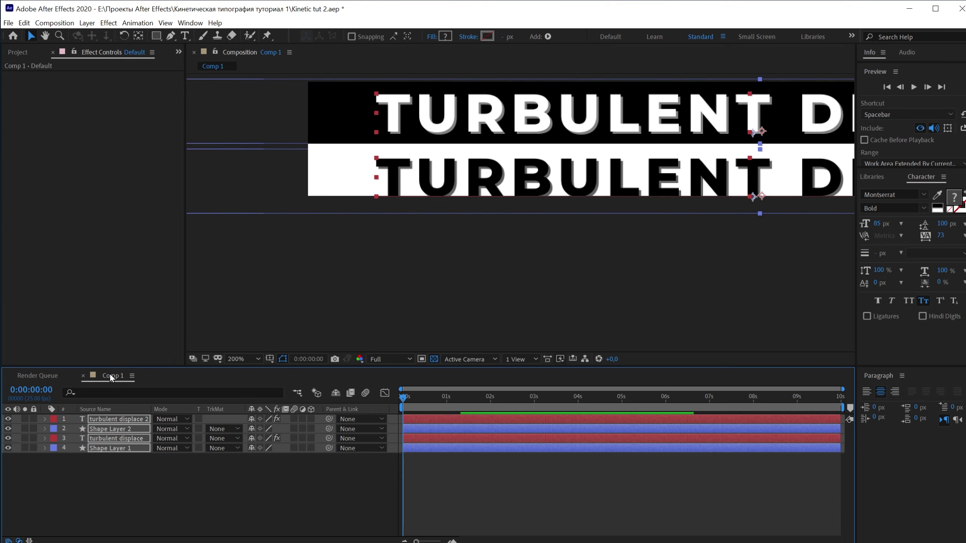
key("Up")
key("Up")
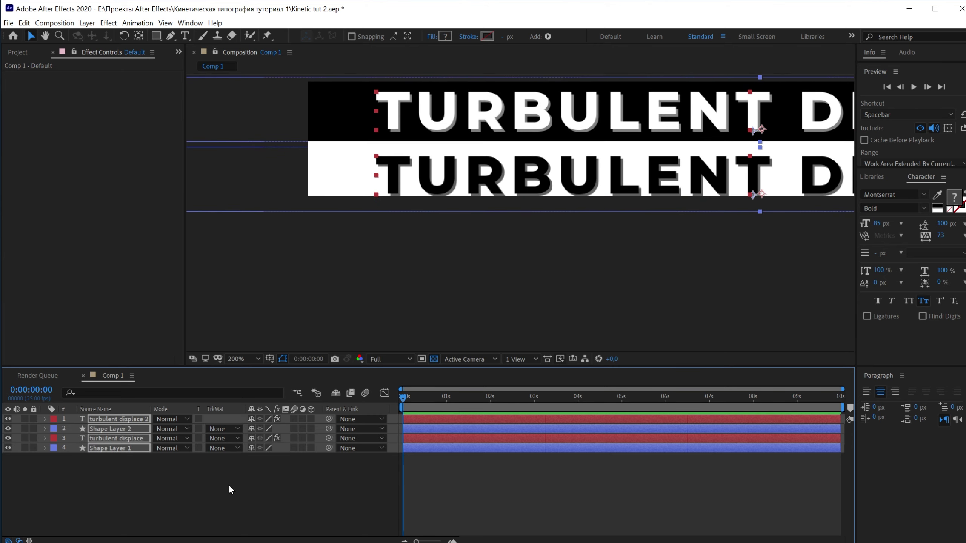
left_click(228, 485)
scroll(455, 217, "down", 2)
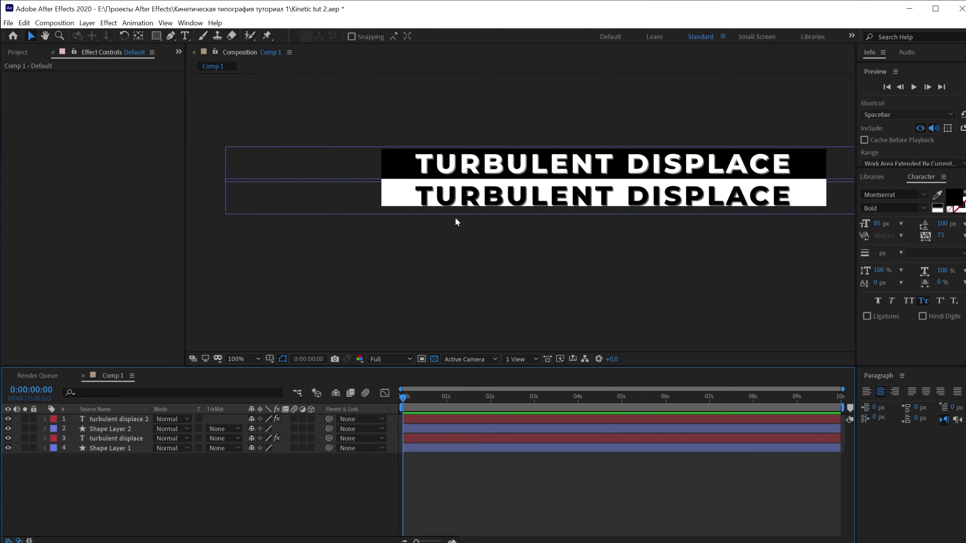
- Increase Comp 1's height to 160 px in Composition Settings
left_click(67, 23)
left_click(86, 51)
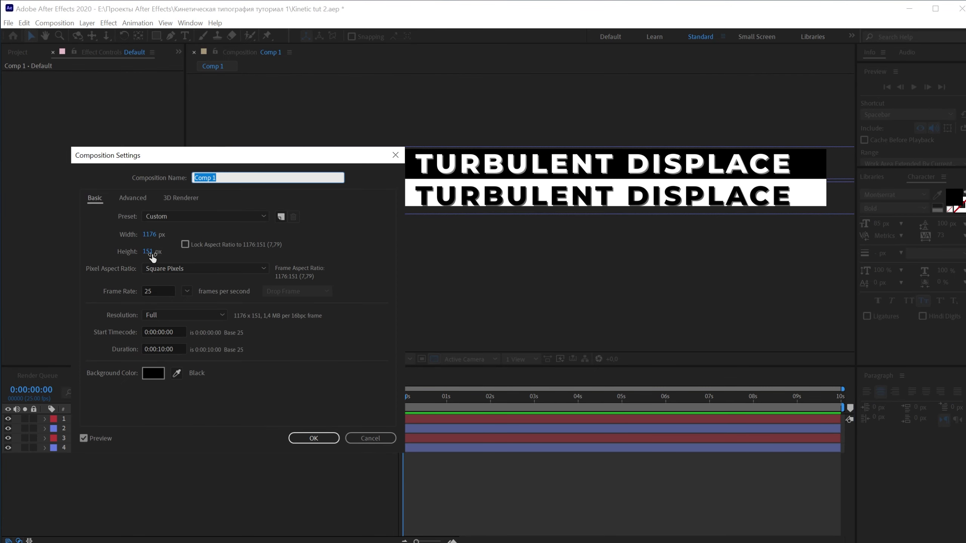
left_click_drag(152, 258, 138, 252)
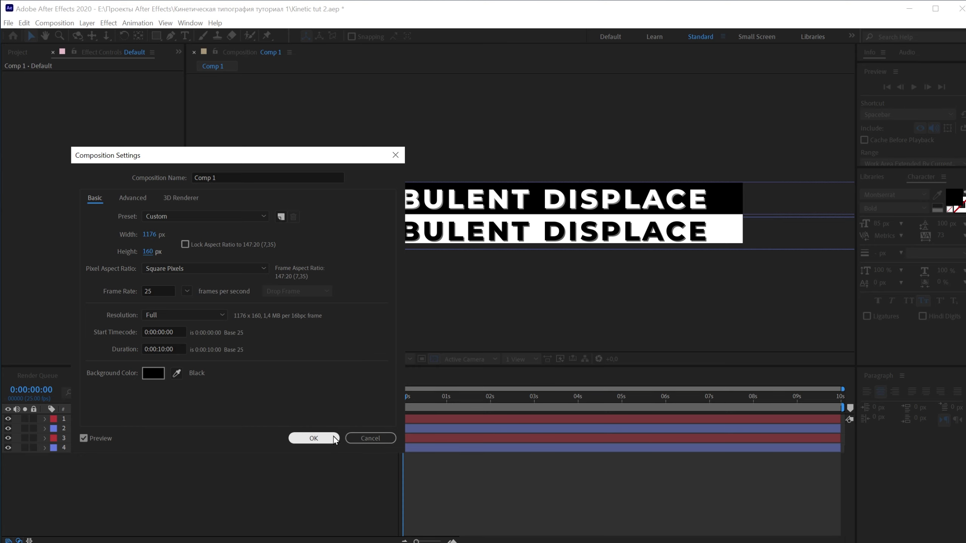
left_click(304, 438)
- Nudge all four layers upward to fit the taller frame and fit the comp in the viewer
scroll(462, 263, "up", 1)
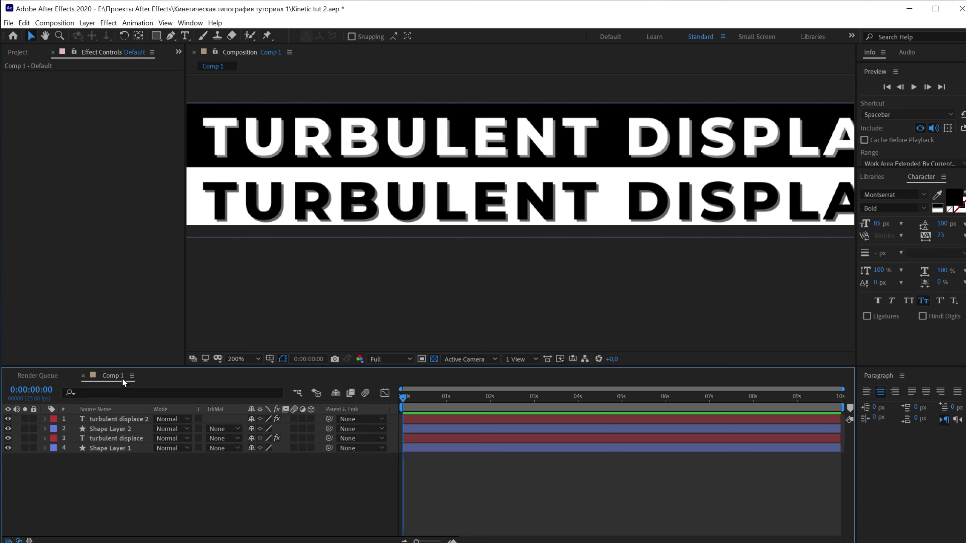
key("ctrl+a")
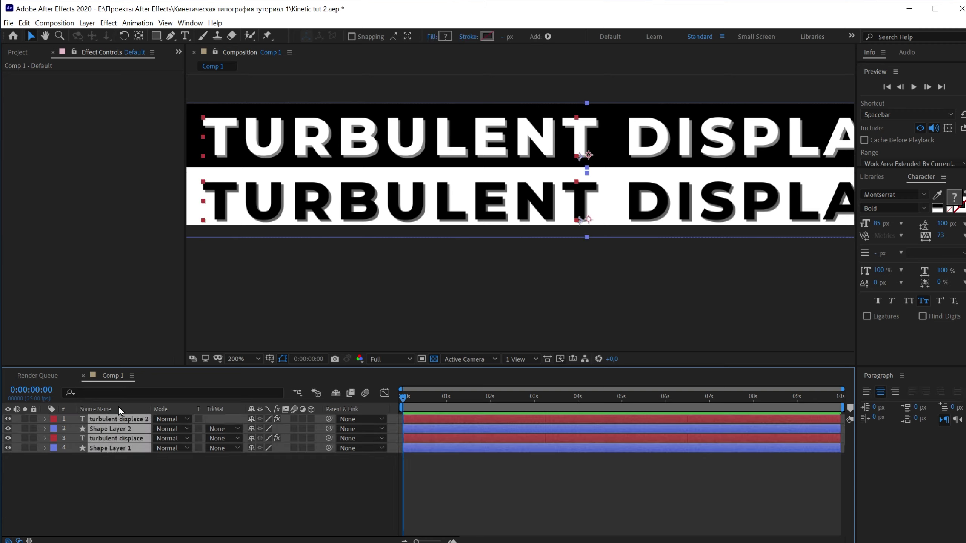
key("Up")
key("Up")
key("Up")
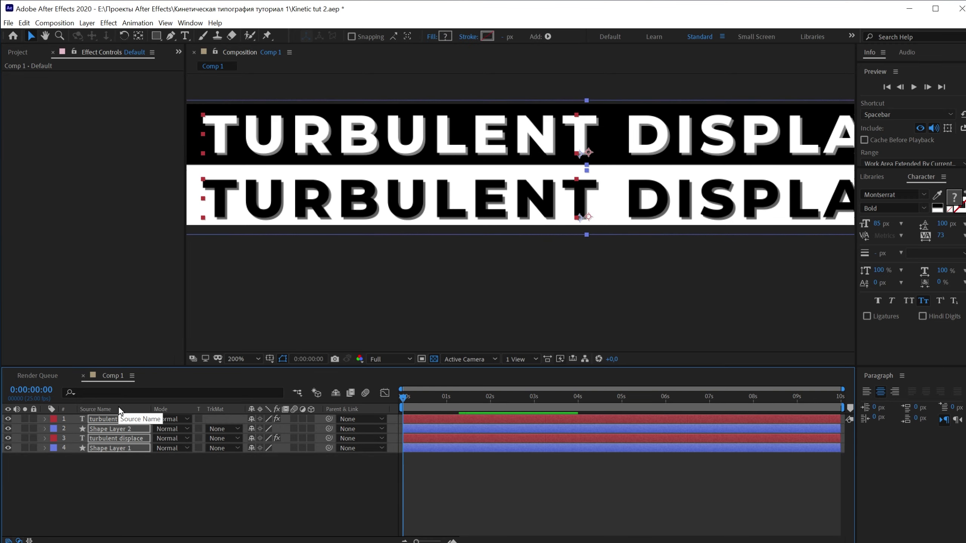
key("Up")
key("Up")
key("Up")
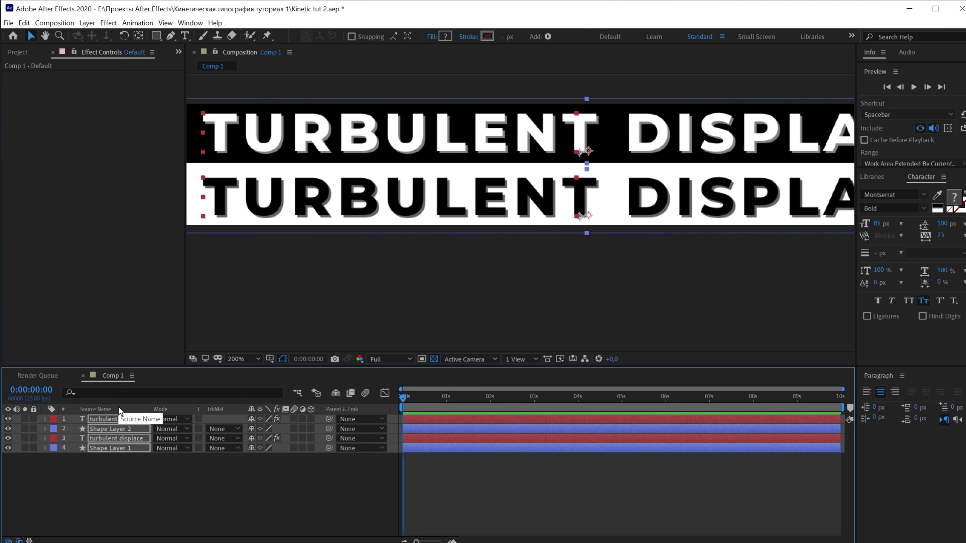
left_click(228, 507)
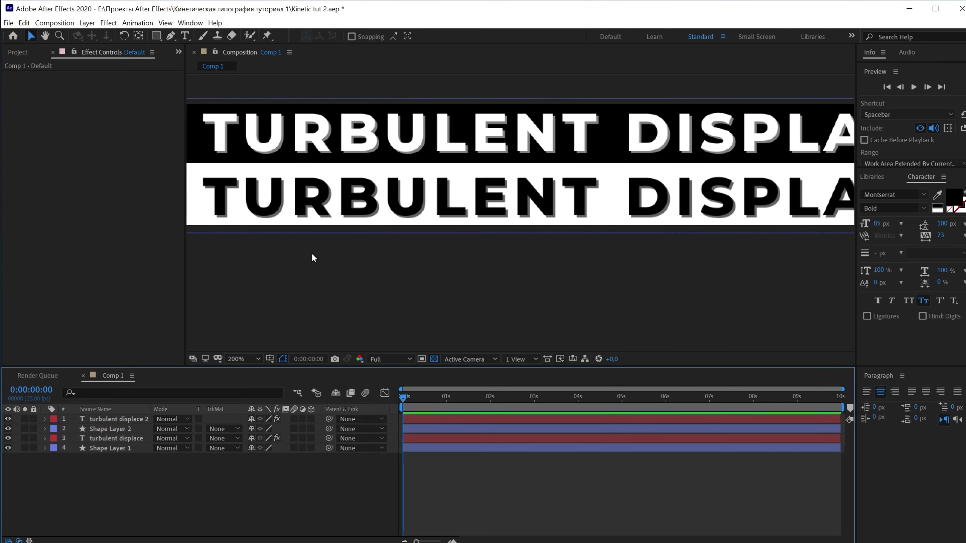
key("comma")
key("comma")
key("comma")
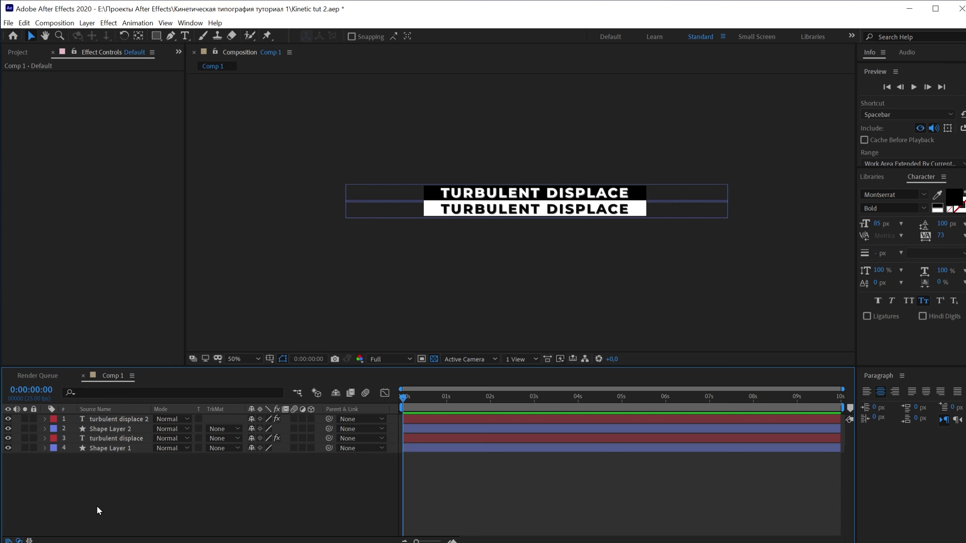
left_click_drag(96, 506, 109, 343)
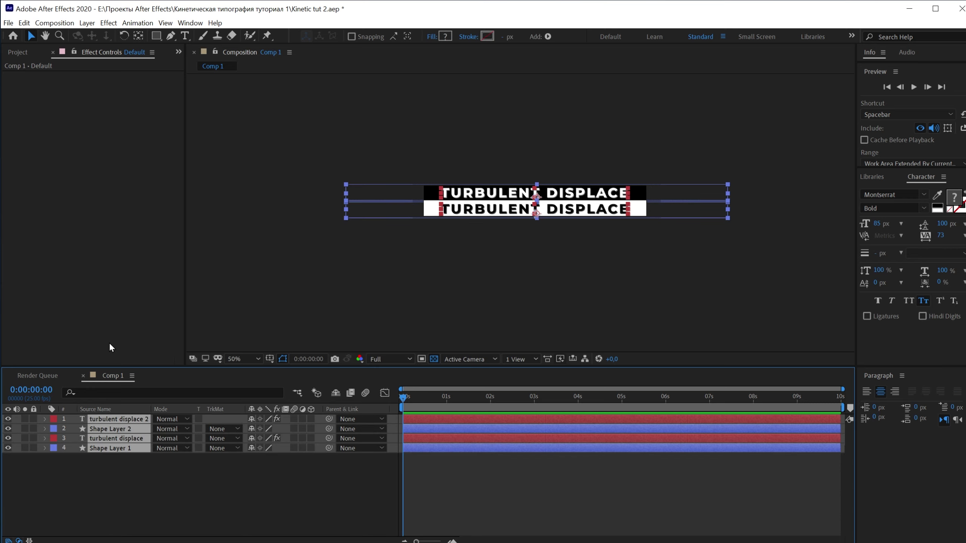
- Precompose all four selected layers into a new composition named Zagotovka
key("ctrl+shift+c")
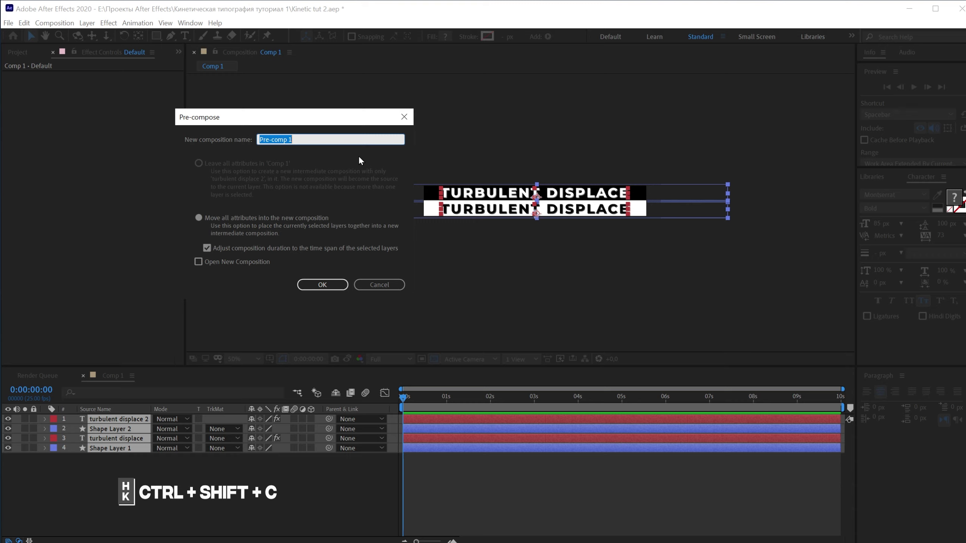
key("BackSpace")
type("Zagotovka")
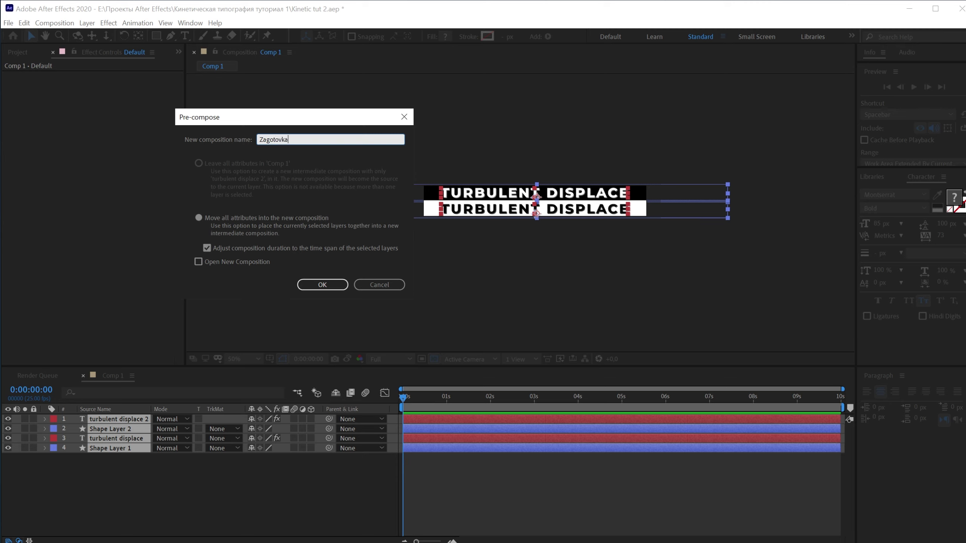
key("Return")
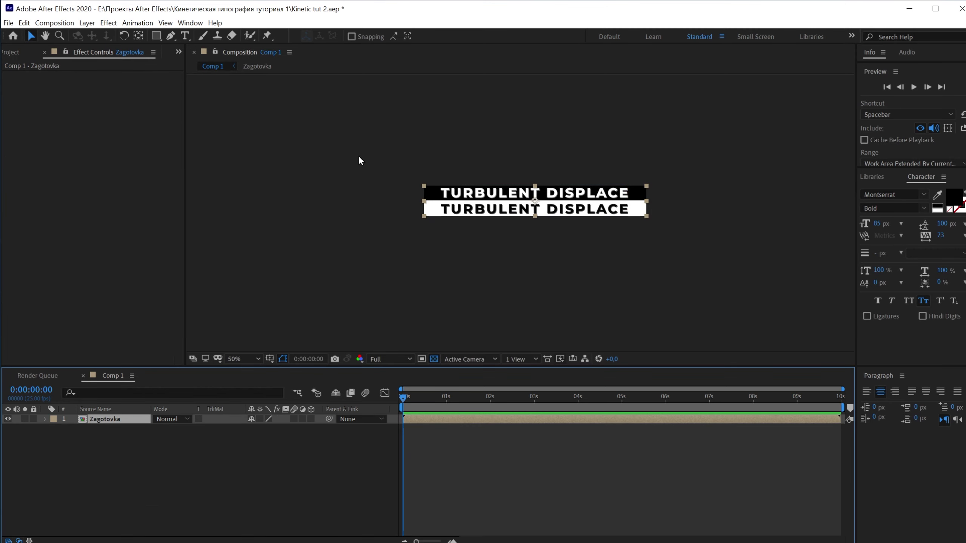
left_click(196, 486)
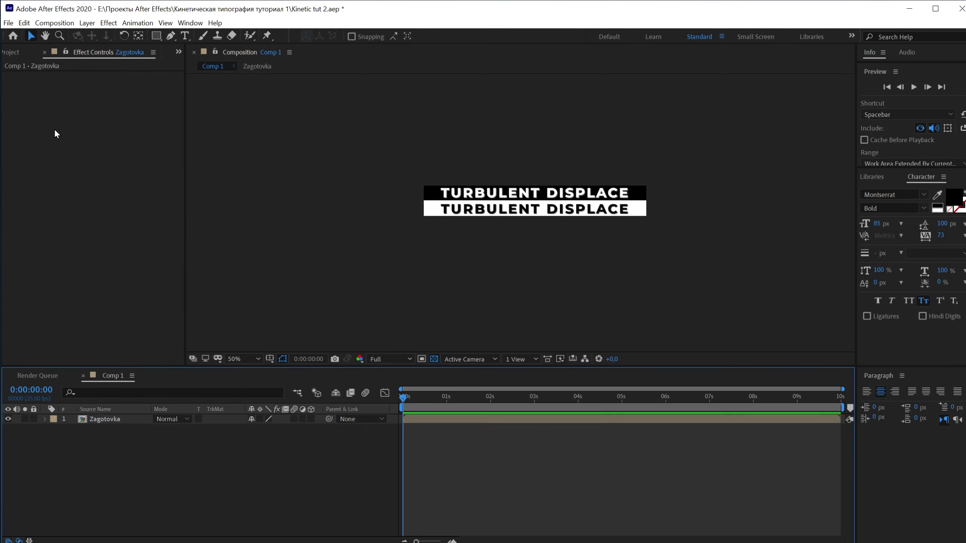
- Create Comp 2 at 1920 × 1080 and drag the Zagotovka precomp into its timeline
left_click(12, 53)
left_click(37, 361)
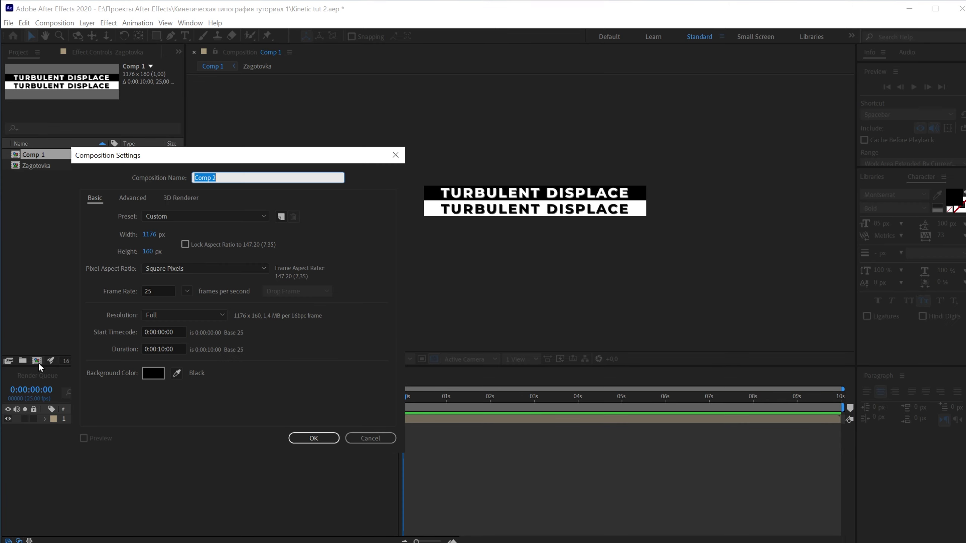
left_click(148, 235)
type("10")
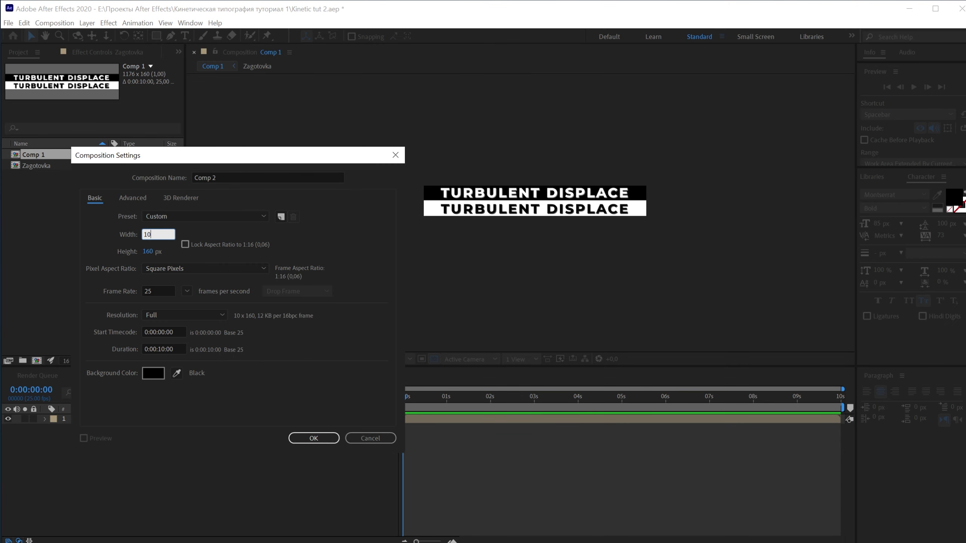
type("20")
key("Tab")
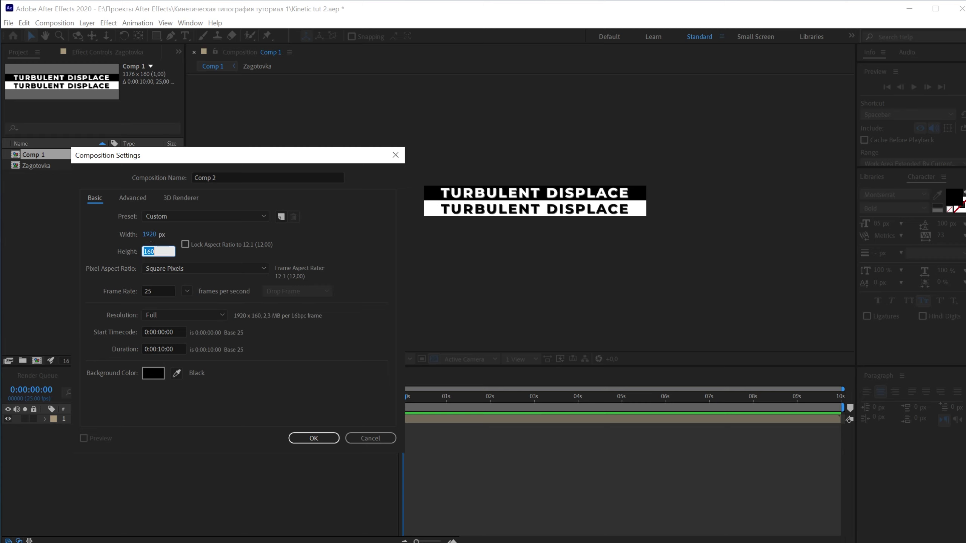
type("1080")
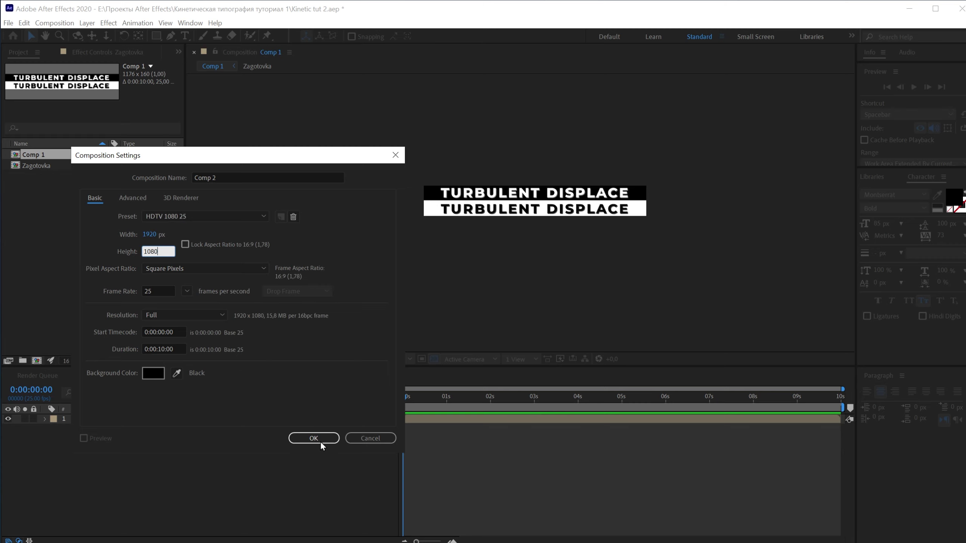
left_click(314, 438)
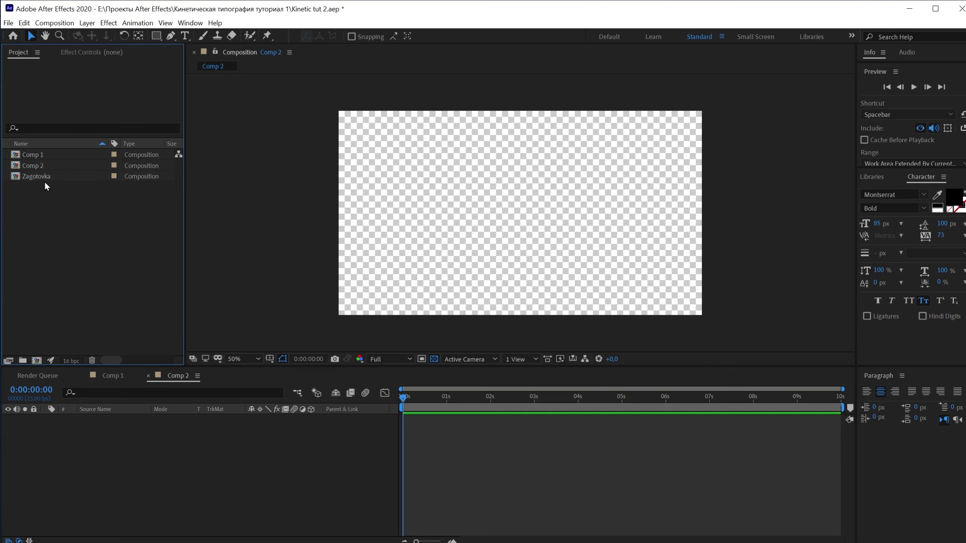
left_click_drag(43, 179, 145, 460)
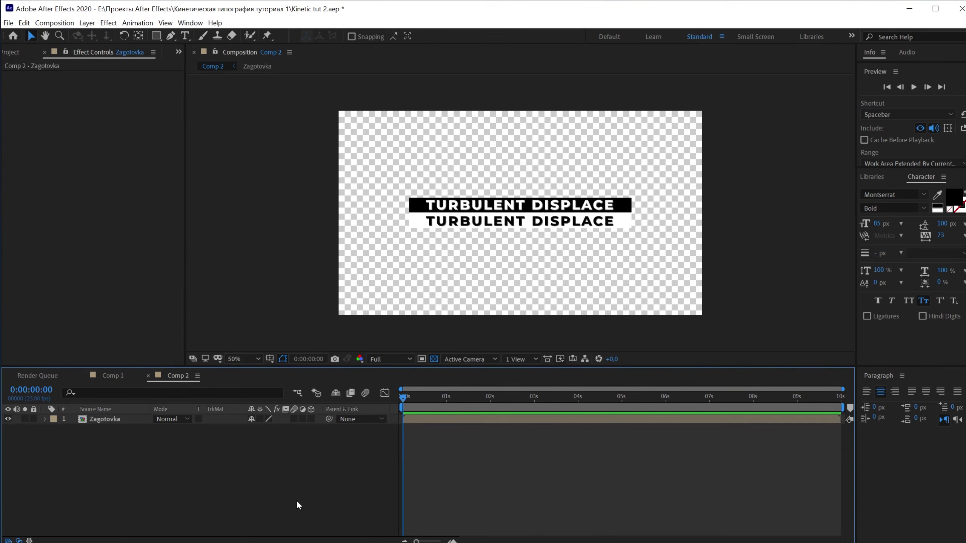
- Apply Motion Tile to Zagotovka and widen its output width to repeat the bands
left_click(118, 421)
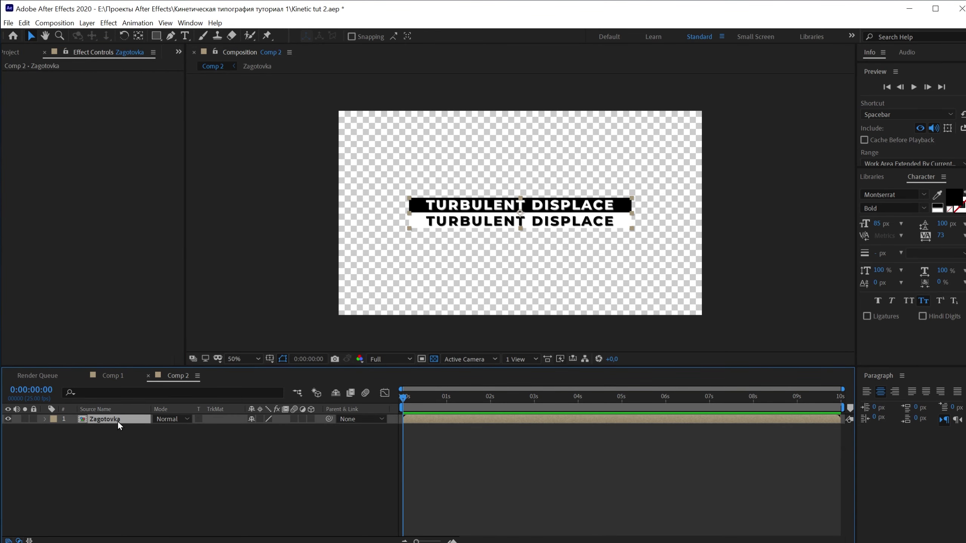
key("ctrl+space")
type("moti")
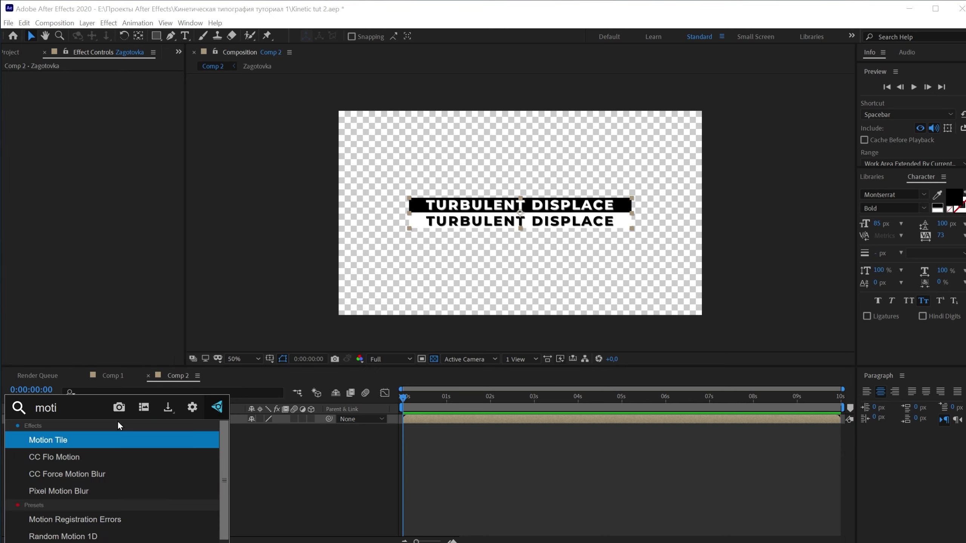
key("Return")
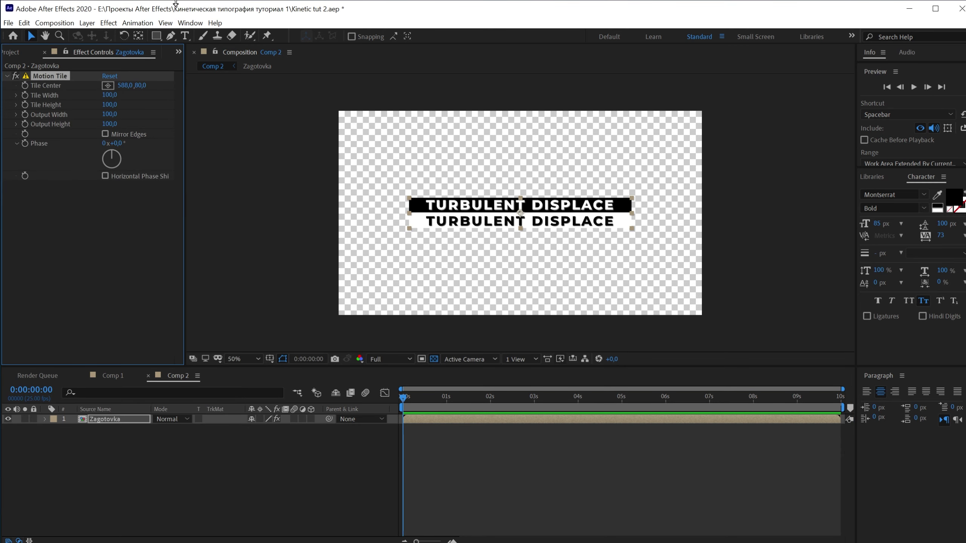
left_click_drag(110, 114, 166, 127)
left_click(95, 277)
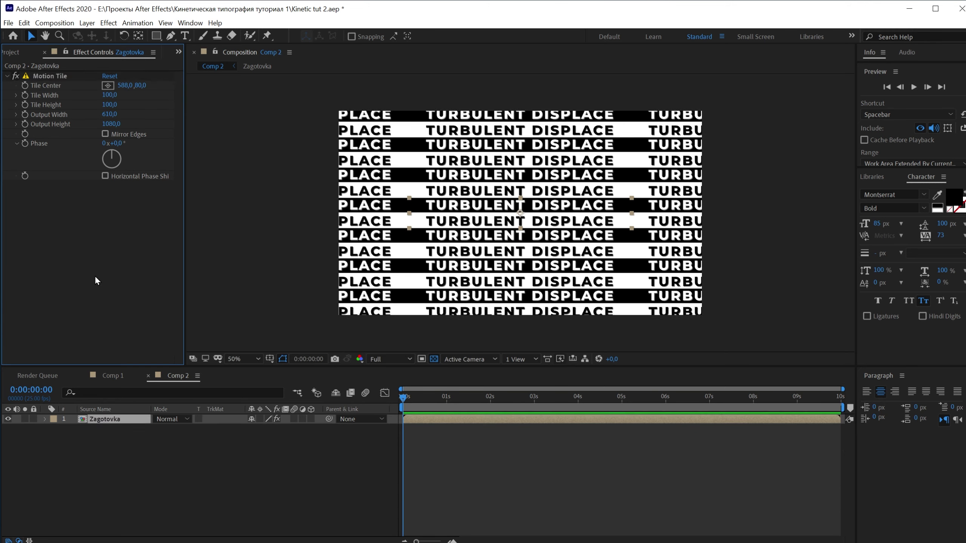
left_click(156, 500)
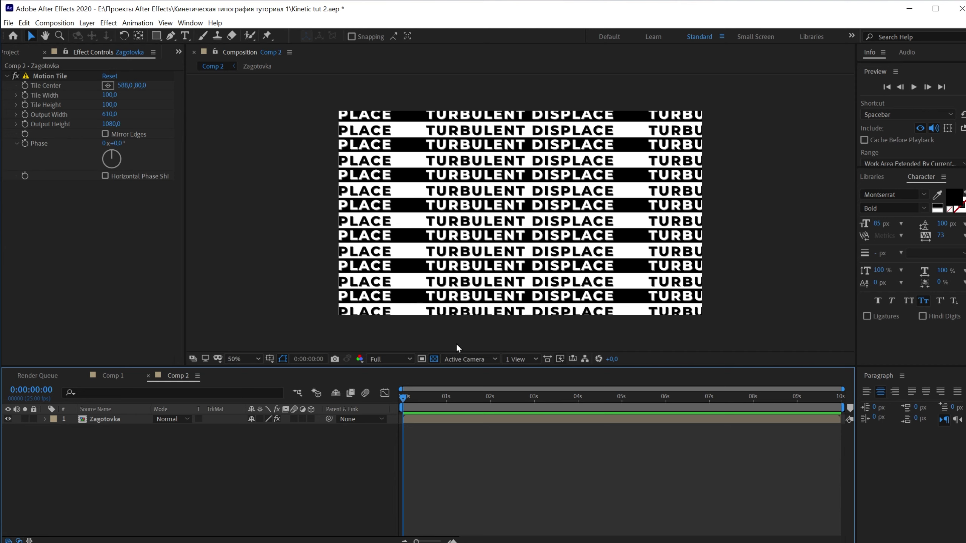
- Keyframe Tile Center so the tiled rows drift downward by the last frame, then preview
left_click(24, 85)
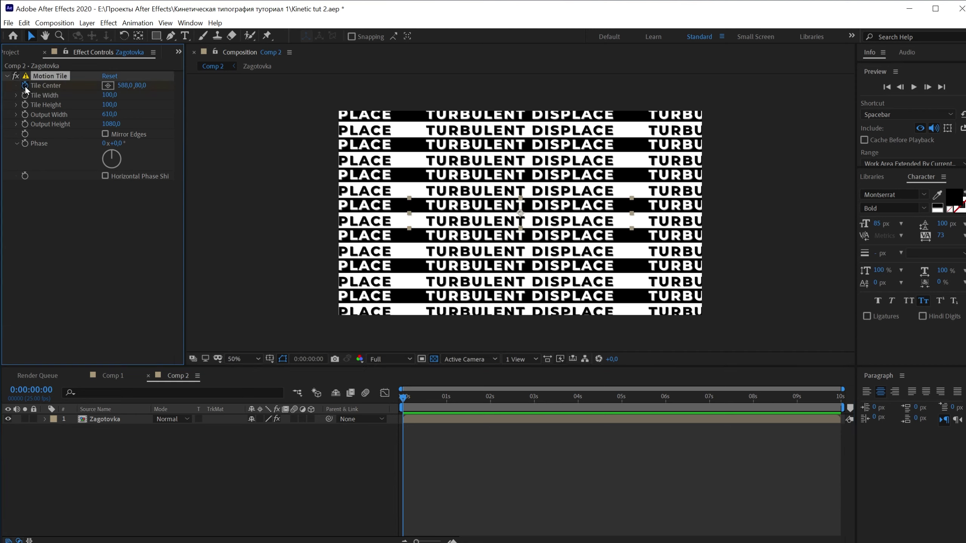
left_click_drag(412, 399, 936, 406)
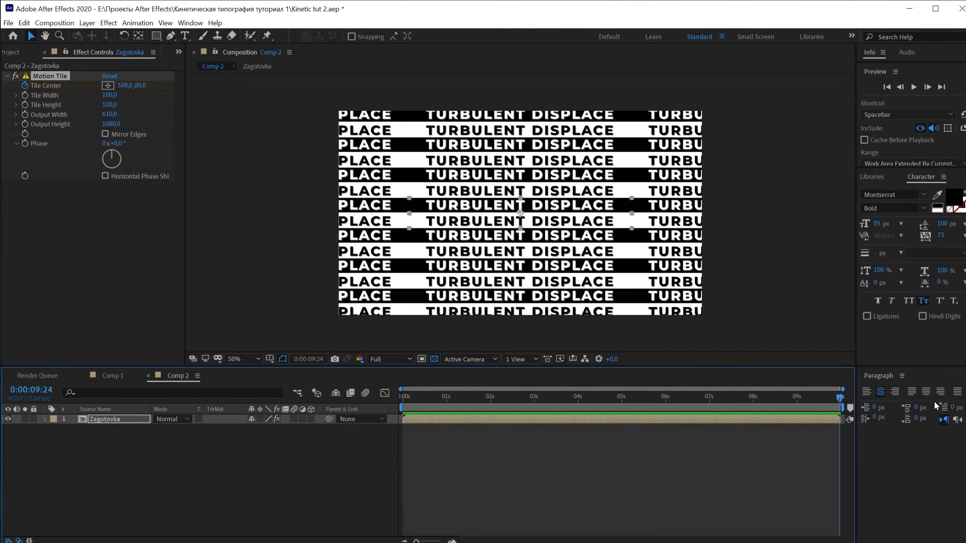
left_click_drag(141, 85, 476, 111)
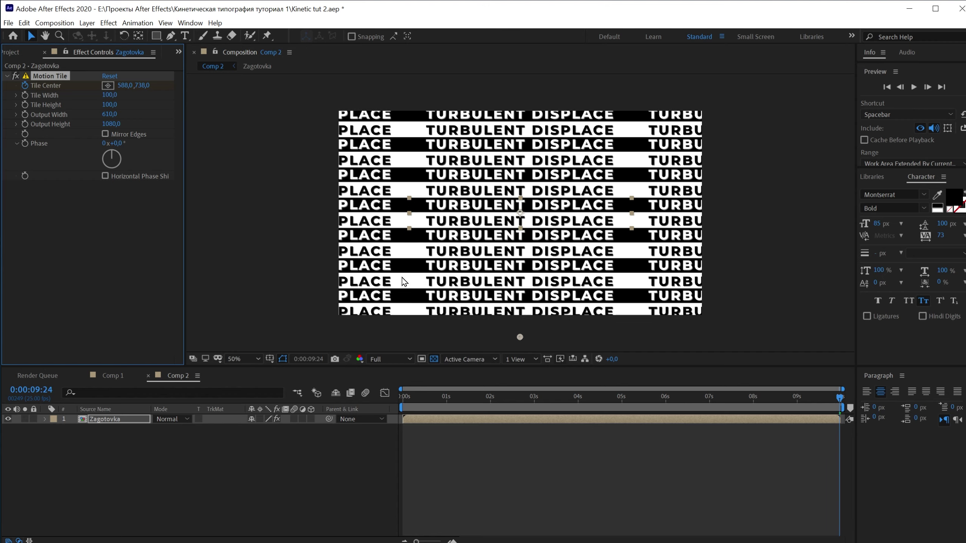
left_click(495, 391)
mouse_move(462, 392)
left_mouse_down()
mouse_move(627, 389)
mouse_move(598, 390)
left_mouse_up()
key("Home")
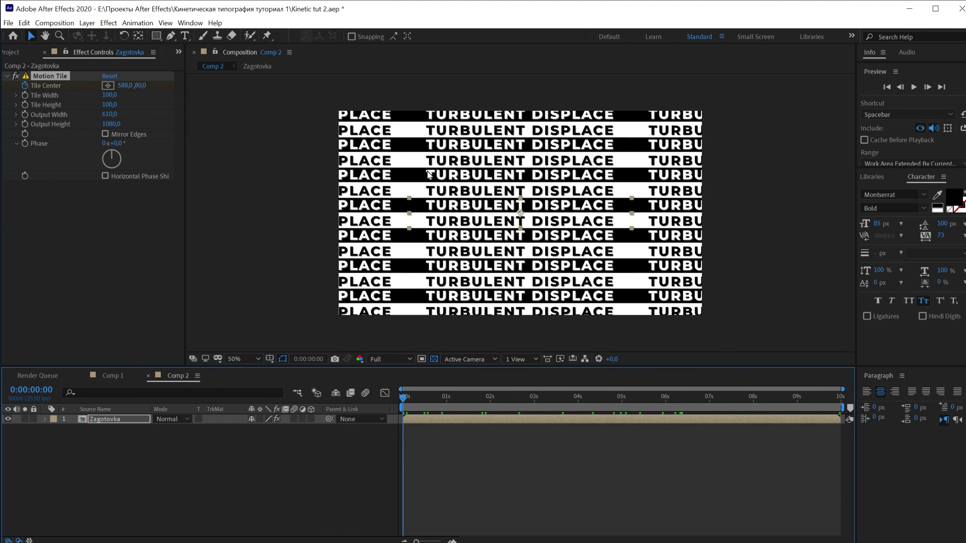
- Open the Zagotovka precomp, resize it to 1088 × 160 px, and return to Comp 2
left_click(113, 376)
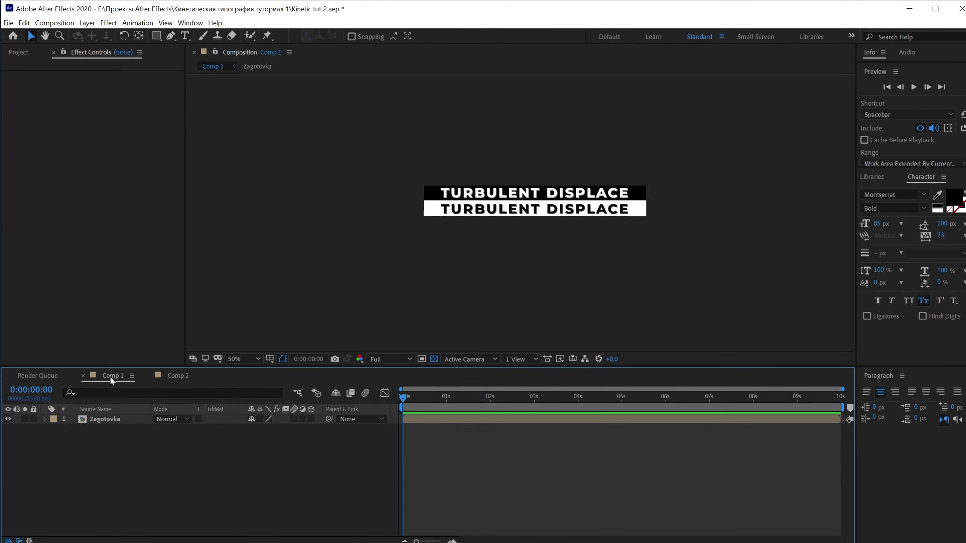
double_click(93, 420)
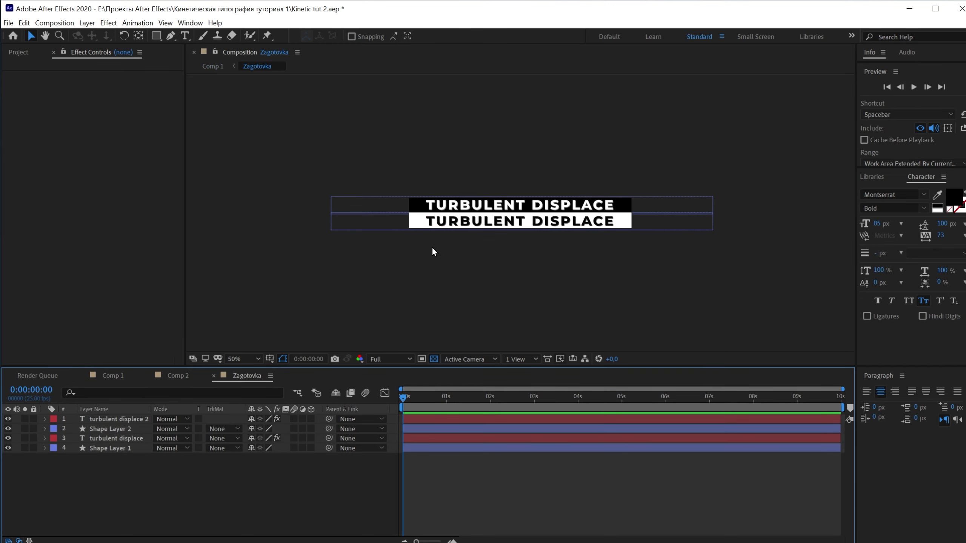
left_click(54, 23)
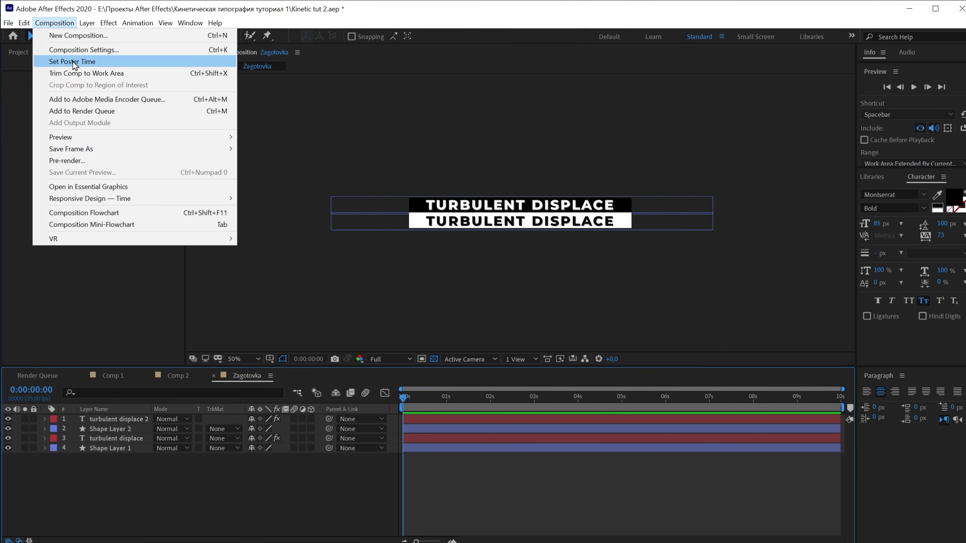
left_click(83, 50)
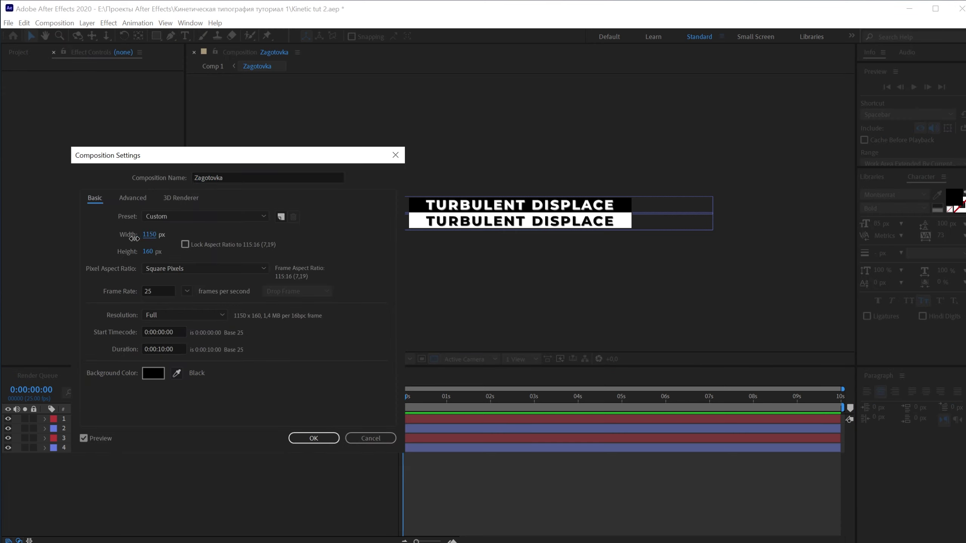
mouse_move(146, 239)
left_mouse_down()
mouse_move(118, 239)
mouse_move(151, 235)
left_mouse_up()
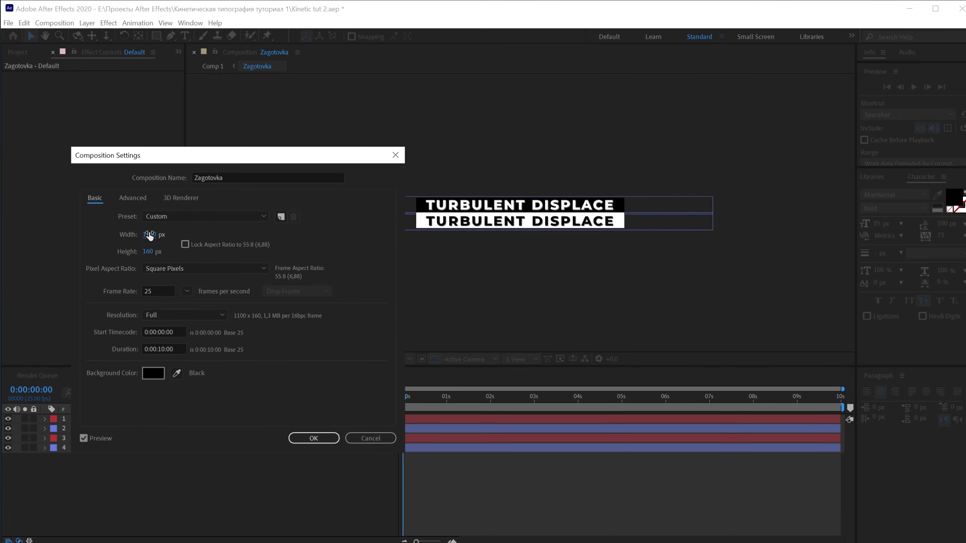
left_click(301, 439)
left_click(184, 375)
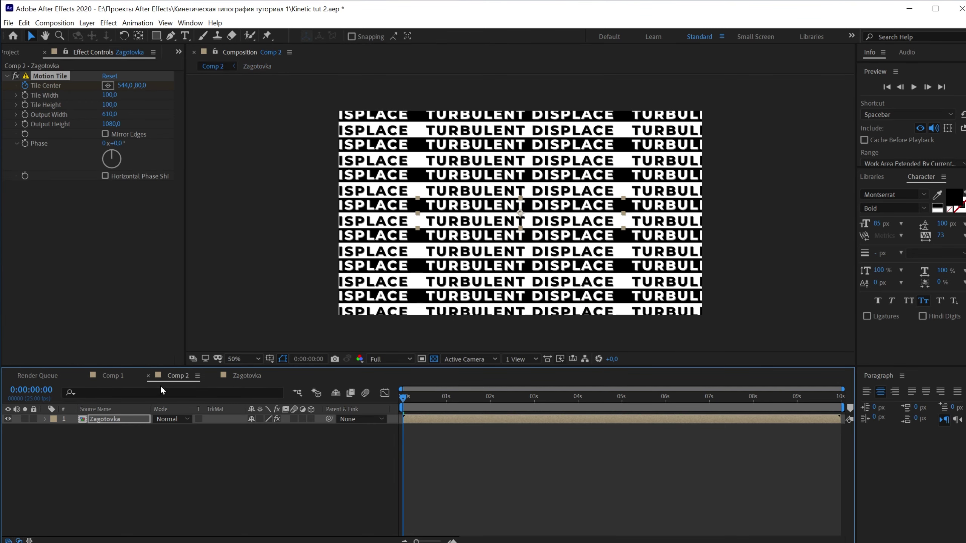
- Raise the Motion Tile phase so alternate text rows shift sideways
left_click_drag(435, 397, 646, 396)
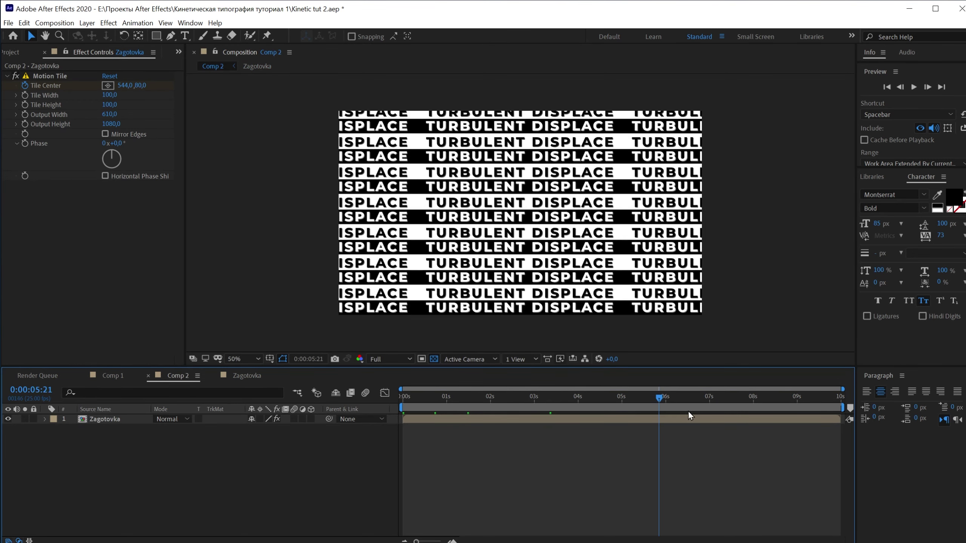
key("Home")
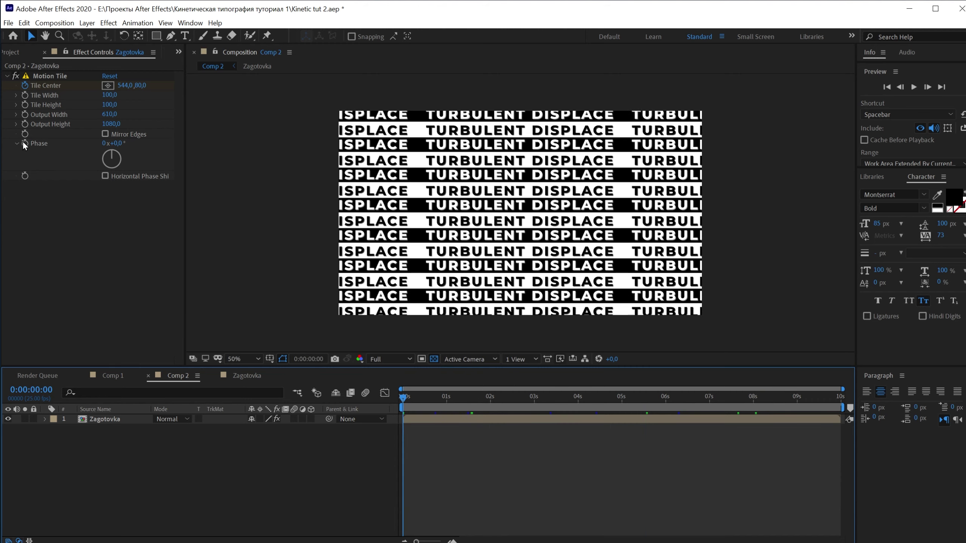
left_click(16, 144)
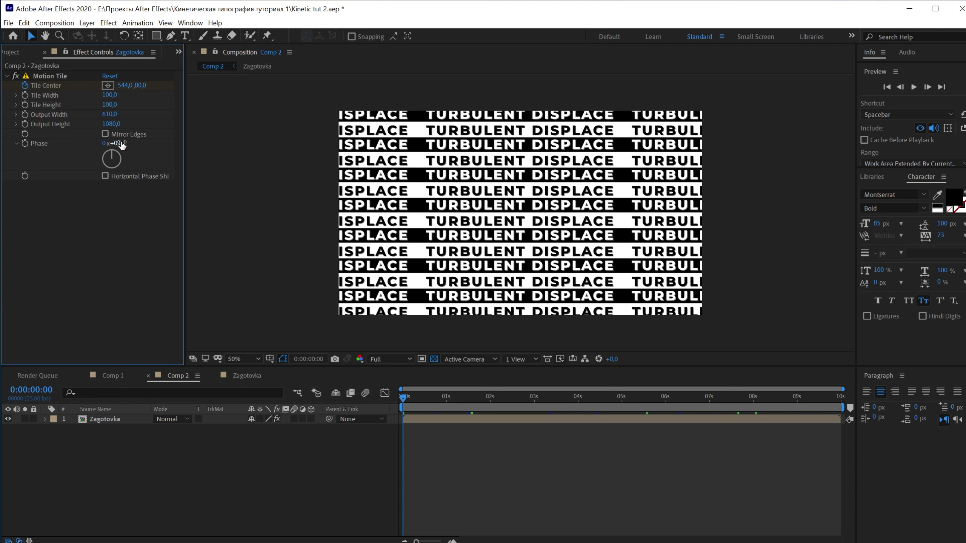
mouse_move(121, 145)
left_mouse_down()
mouse_move(257, 164)
mouse_move(249, 169)
left_mouse_up()
- Zoom in on the row seams and fine-tune Motion Tile Phase to about 178°
key("period")
key("period")
key("period")
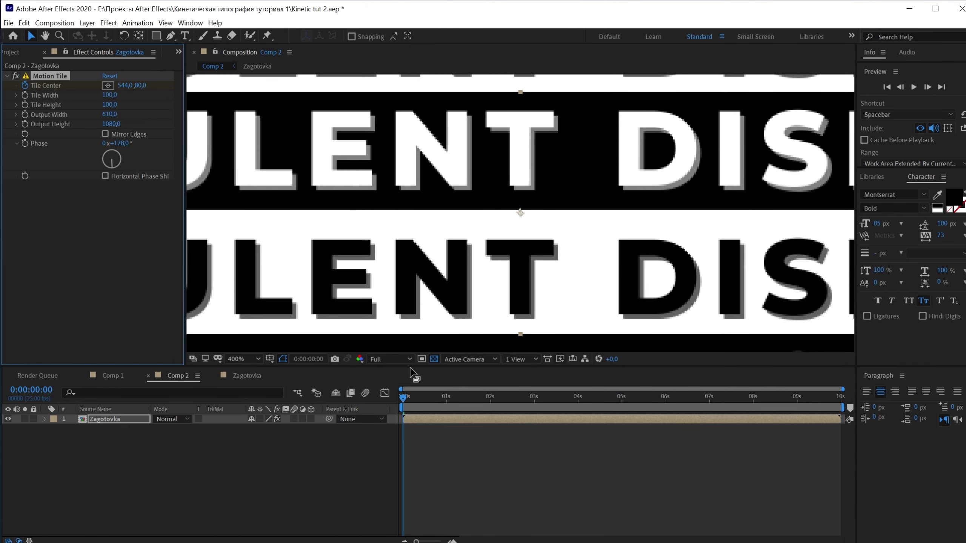
mouse_move(407, 263)
left_mouse_down()
mouse_move(555, 237)
mouse_move(607, 244)
left_mouse_up()
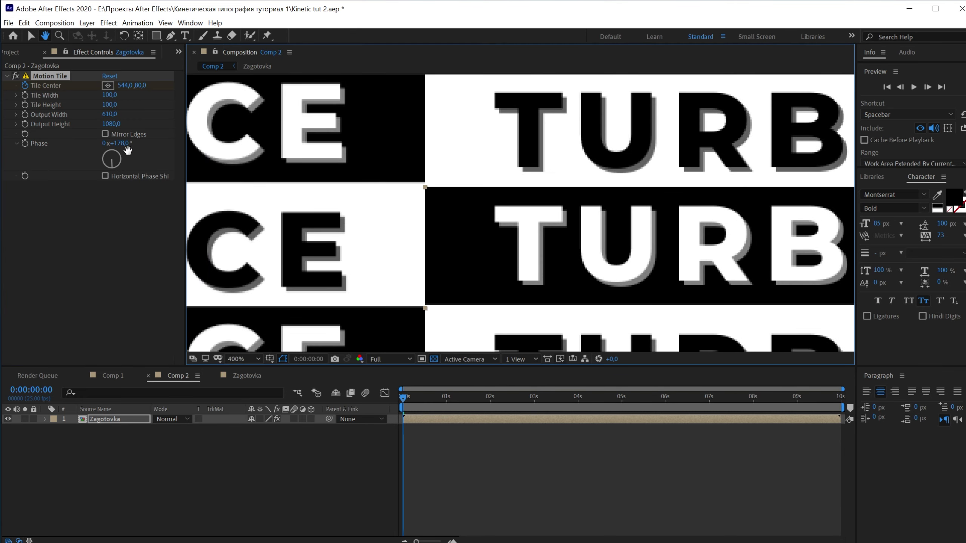
key("v")
left_click_drag(130, 146, 130, 144)
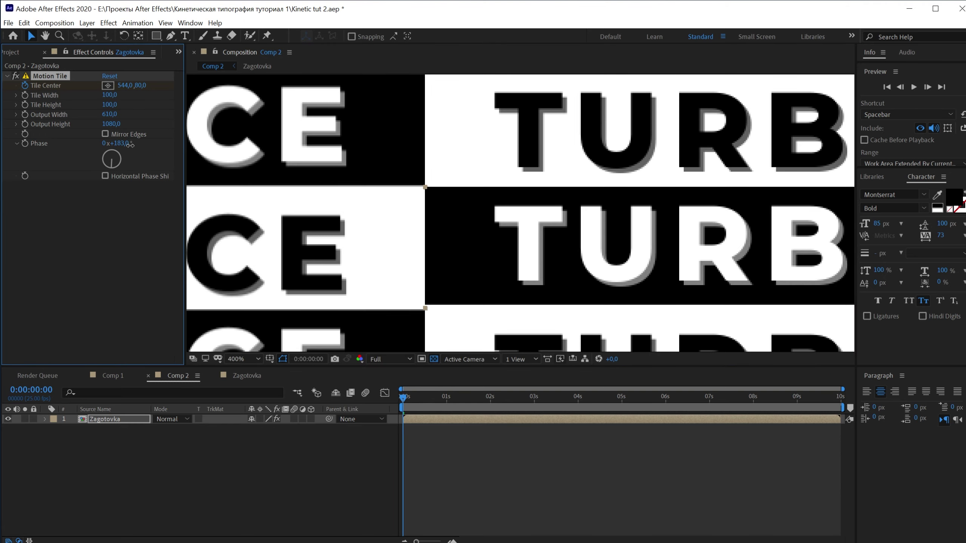
left_click(273, 433)
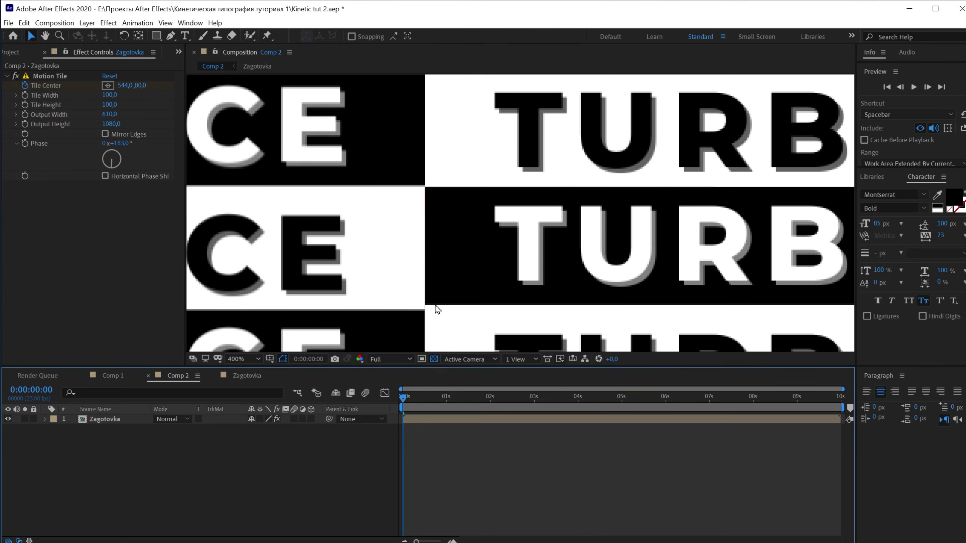
scroll(448, 192, "down", 5)
scroll(521, 193, "up", 2)
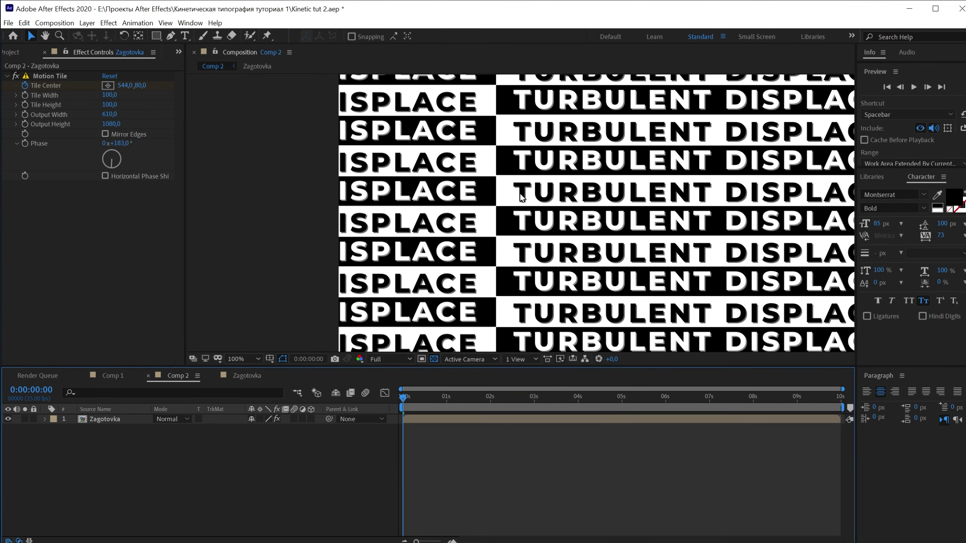
scroll(520, 193, "down", 2)
left_click_drag(524, 194, 467, 184)
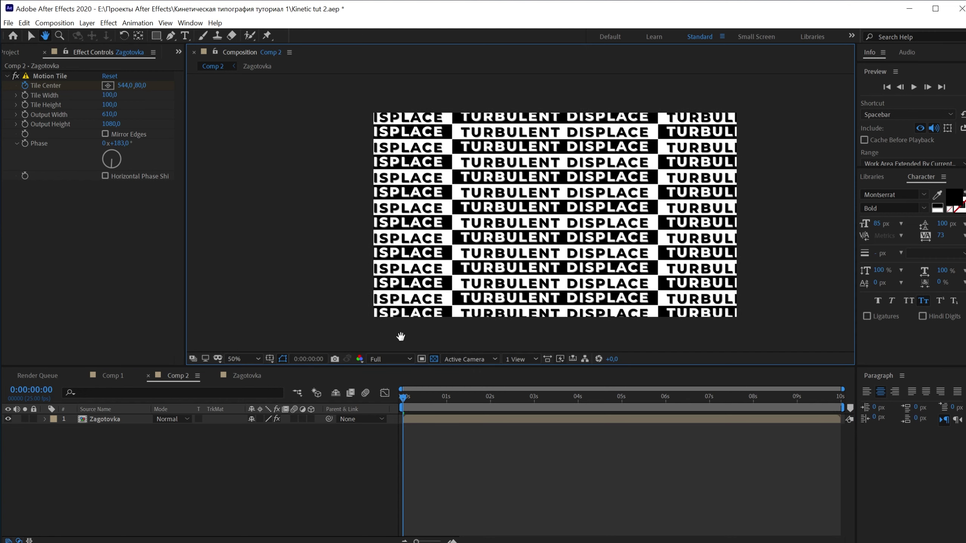
left_click(309, 495)
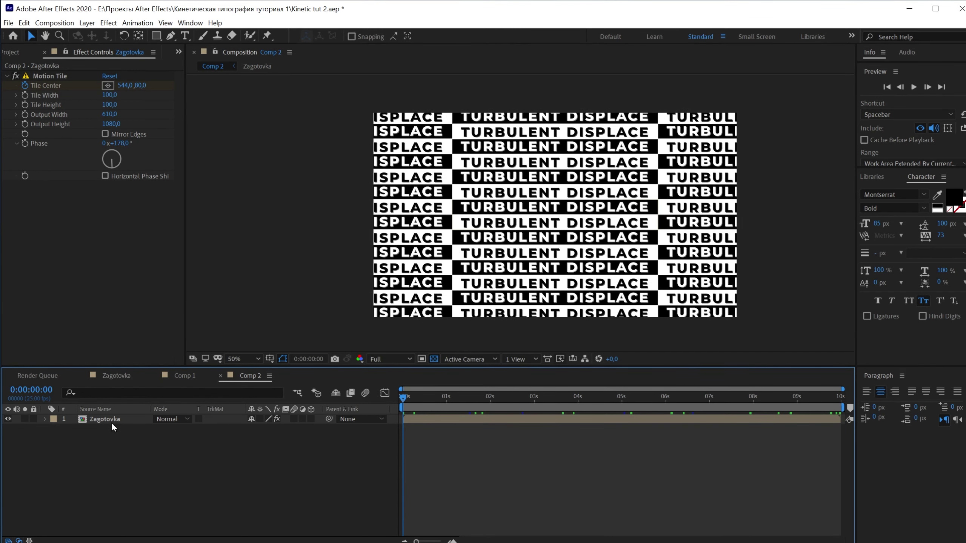
- Pre-compose the Zagotovka layer into a new composition named Main
left_click(112, 420)
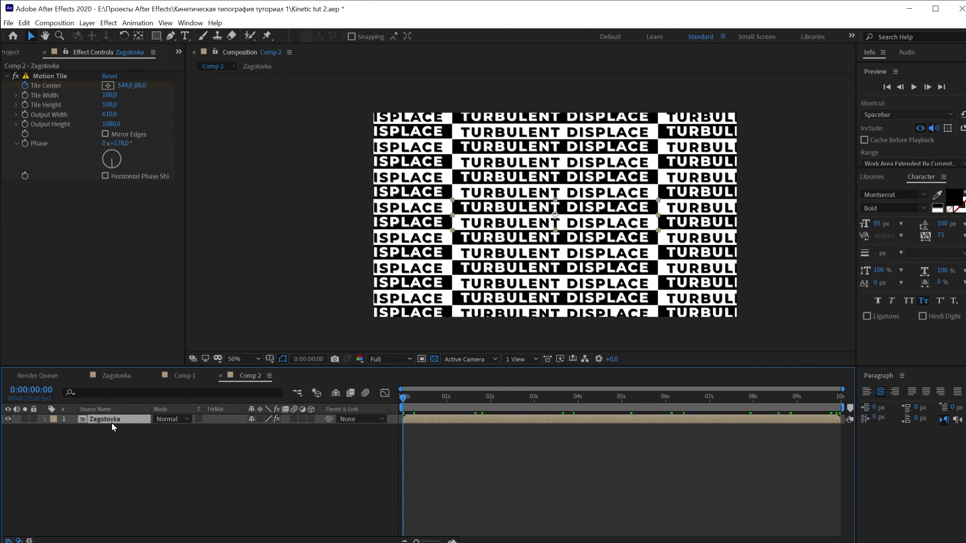
key("ctrl+shift+c")
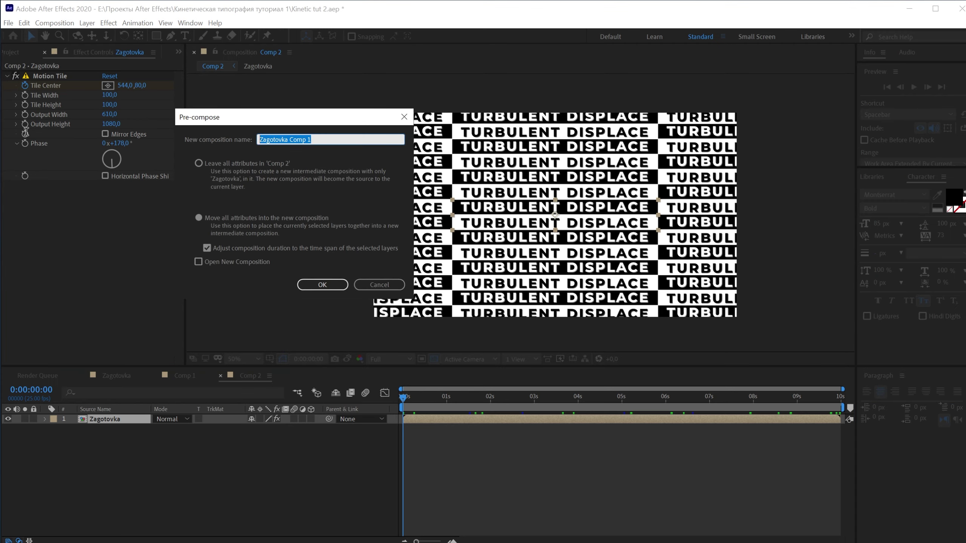
type("Main")
left_click(323, 284)
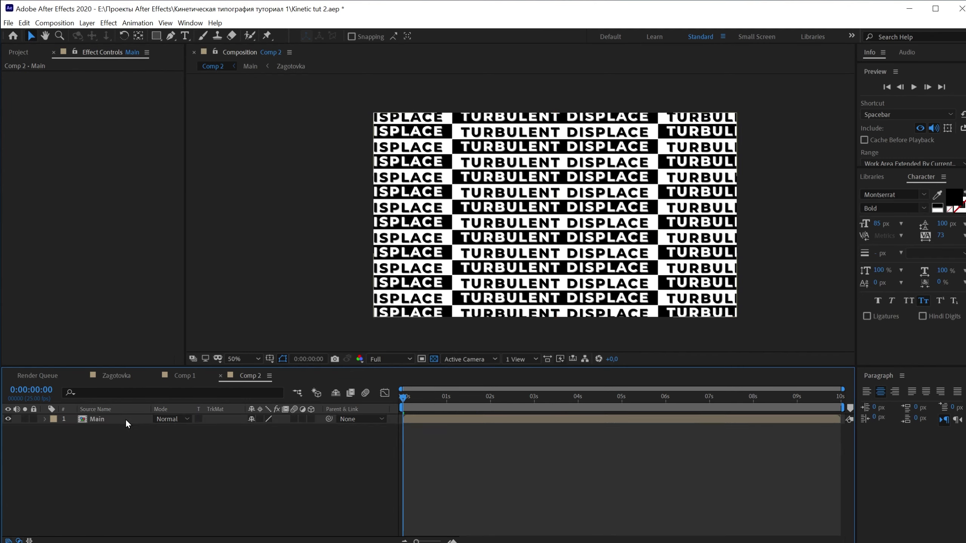
- Apply Turbulent Displace to the Main layer via the FX Console search
left_click(125, 419)
key("ctrl+space")
type("dis")
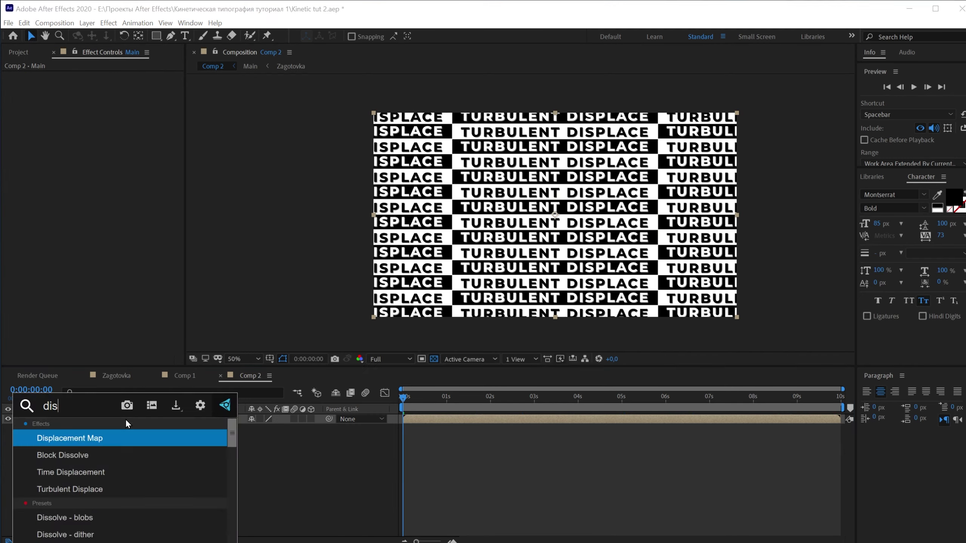
key("BackSpace")
key("BackSpace")
key("BackSpace")
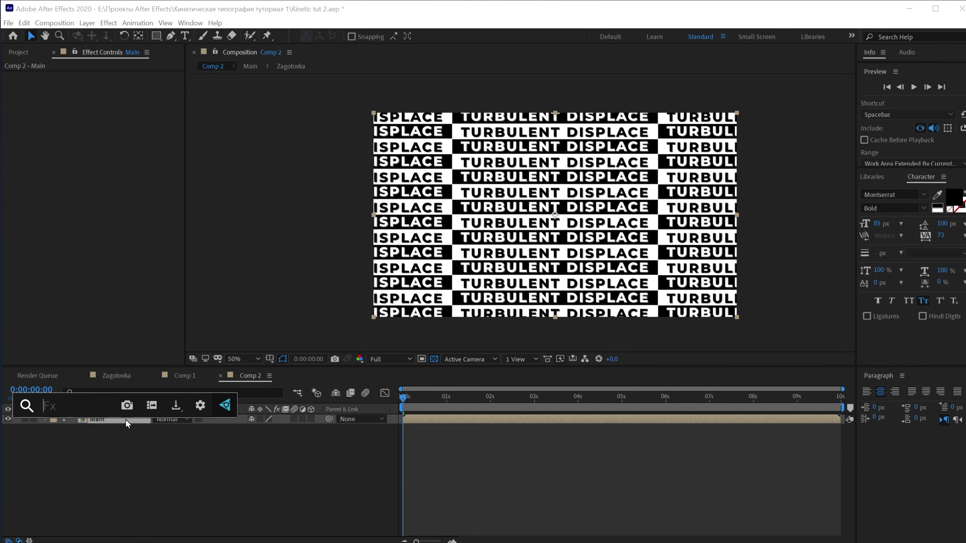
type("turb")
key("Return")
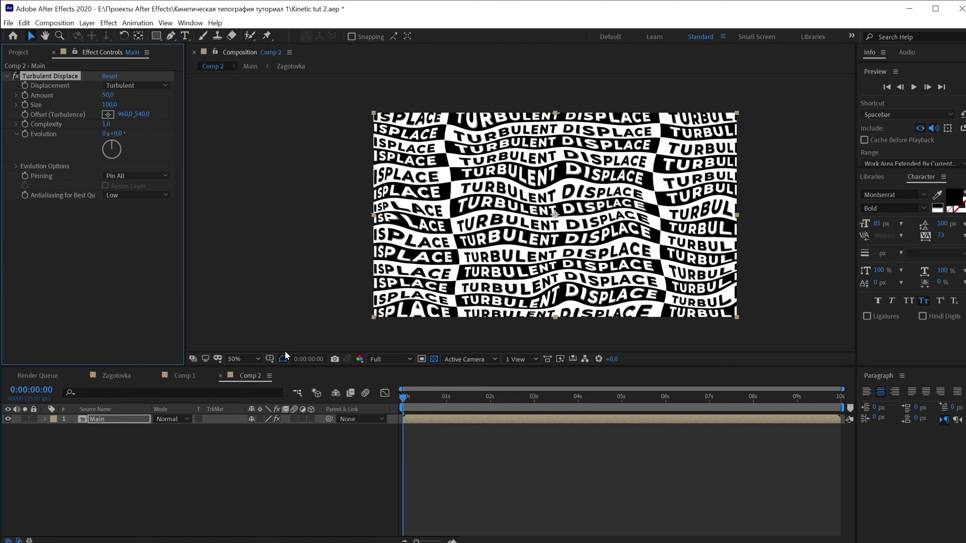
- Lower the viewer preview resolution to Third
mouse_move(427, 407)
left_mouse_down()
mouse_move(729, 394)
mouse_move(270, 394)
left_mouse_up()
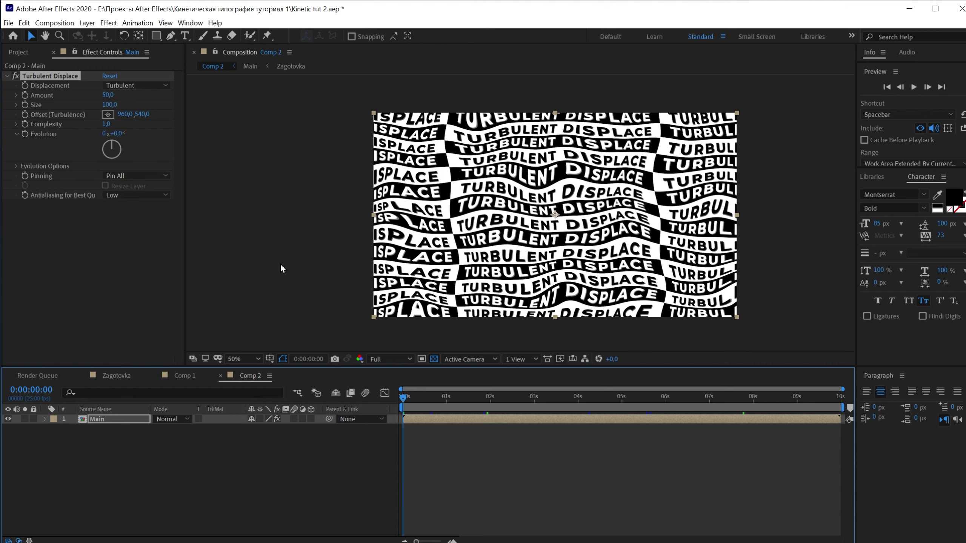
left_click(391, 361)
left_click(386, 412)
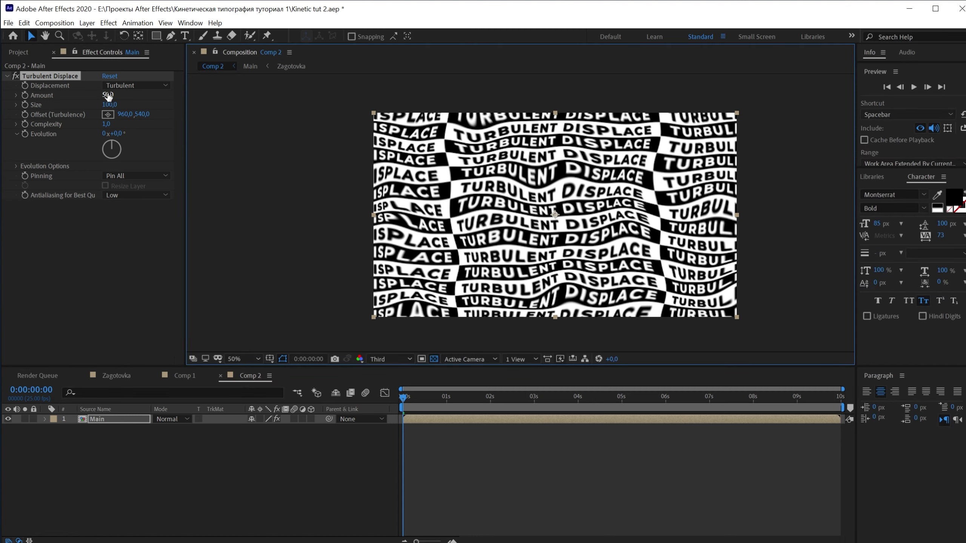
- Set Turbulent Displace Amount 32, Size 99, Evolution 30° and Complexity 1,3
left_click_drag(108, 96, 161, 111)
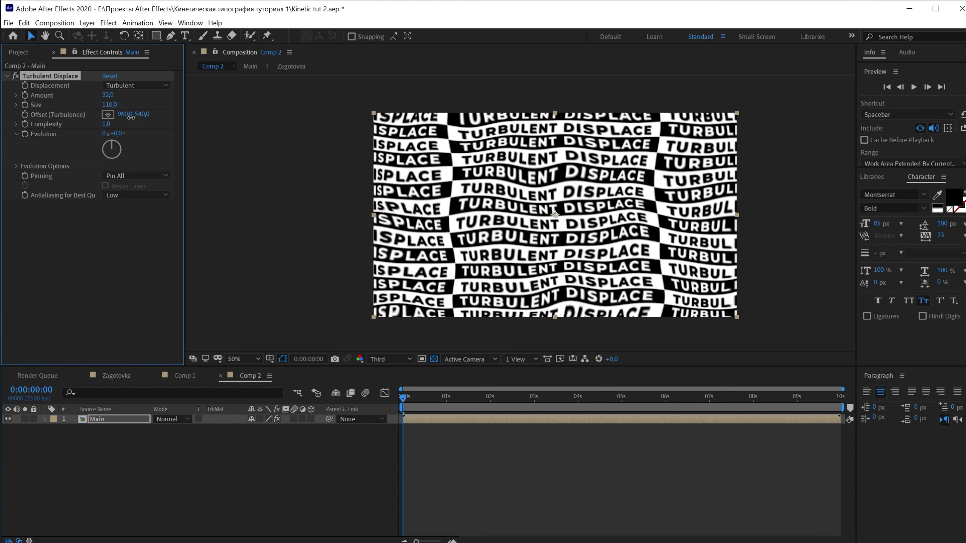
key("ctrl+z")
left_click_drag(120, 139, 146, 148)
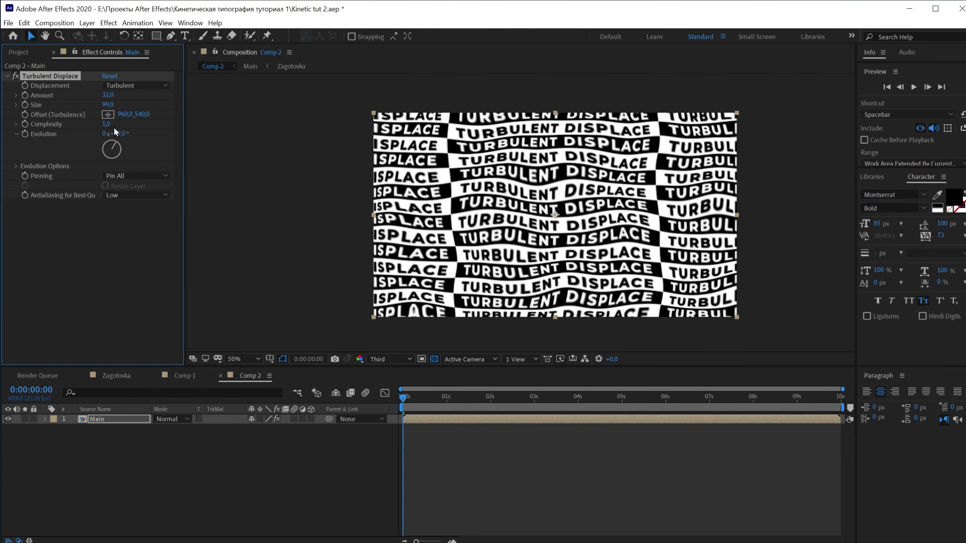
left_click_drag(108, 125, 123, 125)
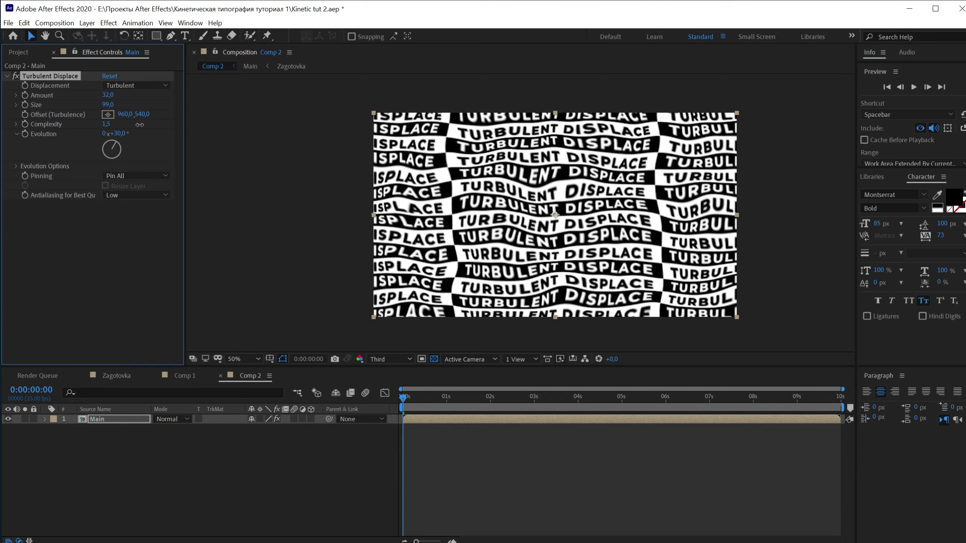
mouse_move(439, 399)
left_mouse_down()
mouse_move(591, 420)
mouse_move(492, 416)
left_mouse_up()
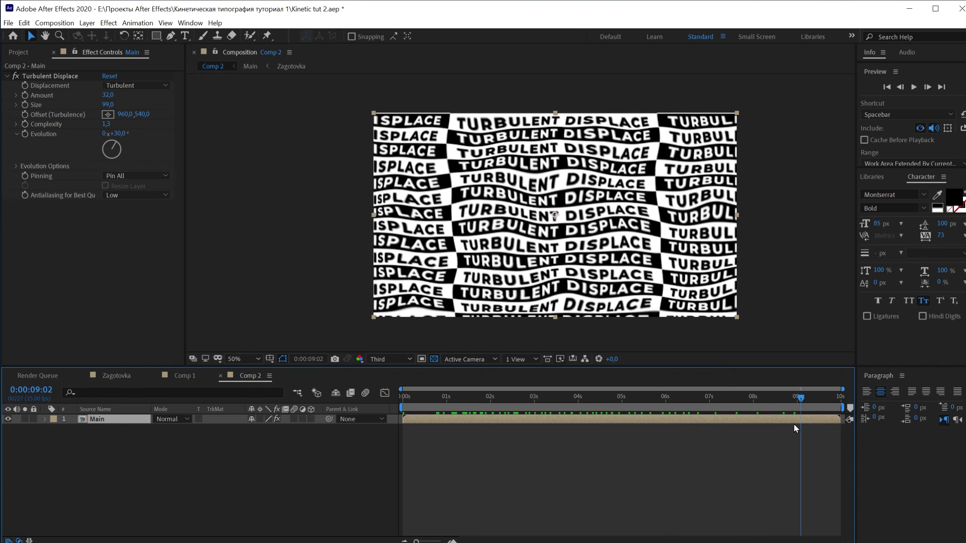
key("Home")
- With the text changed to MEGA BUBBLE, select the Main layer for a new effect
left_click(290, 488)
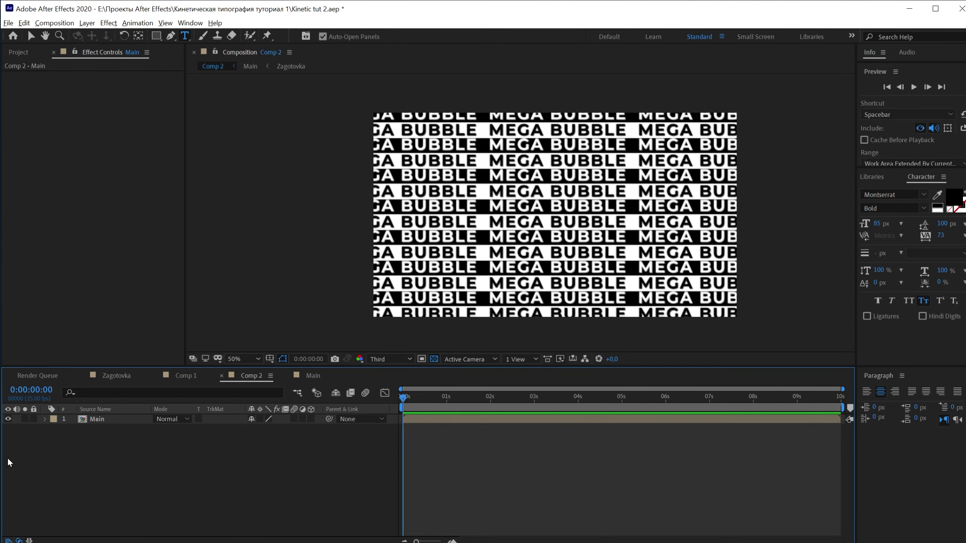
left_click(109, 420)
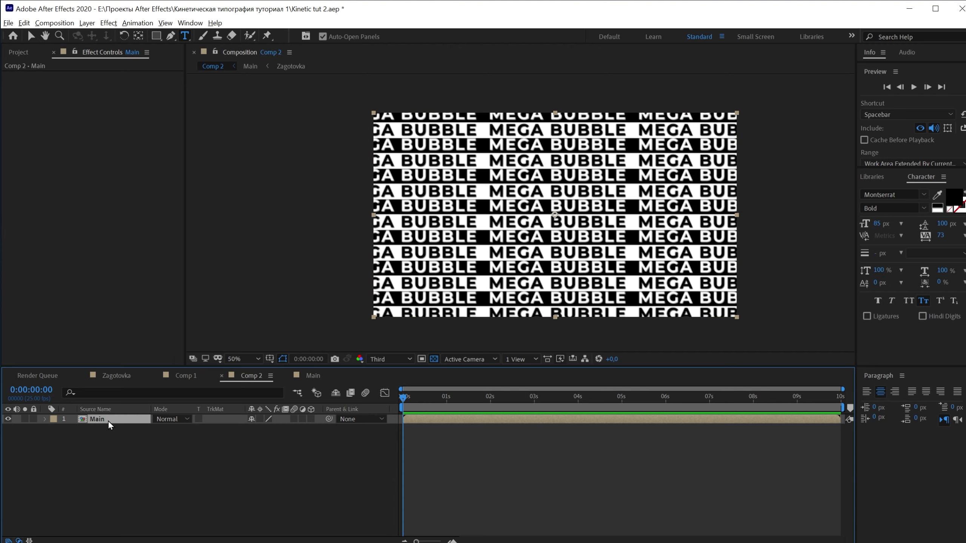
key("ctrl+space")
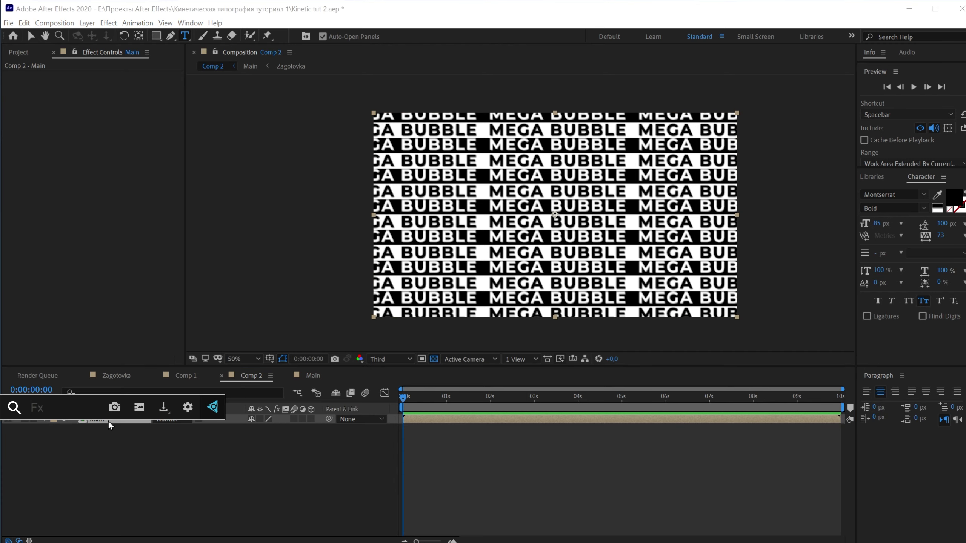
- Apply Spherize to Main with radius 608 and move its centre left to 257,0, 540,0
type("sp")
key("Return")
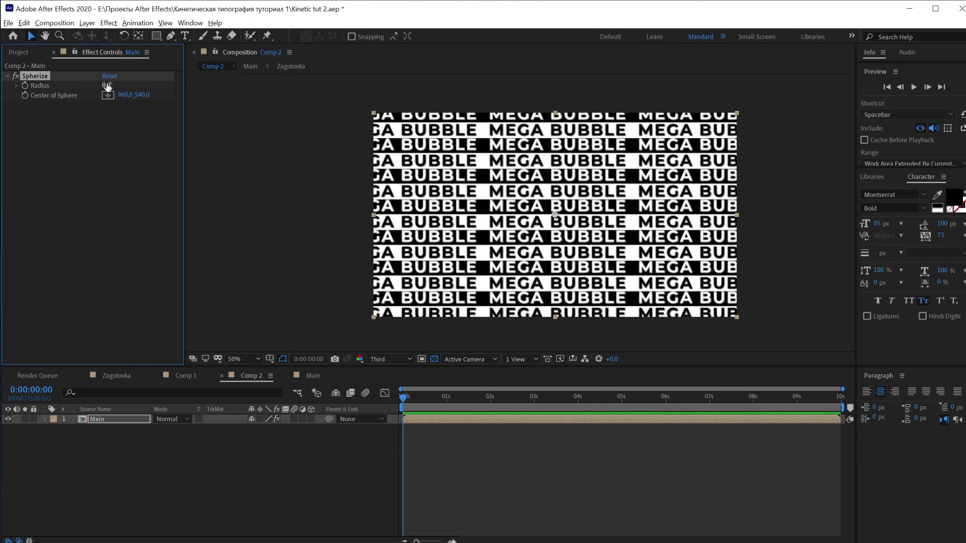
left_click_drag(107, 86, 354, 110)
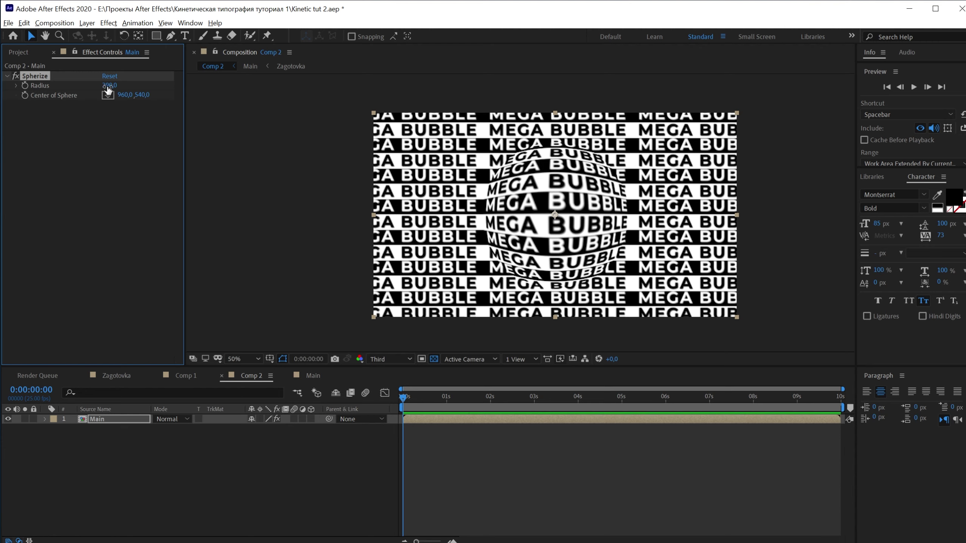
left_click_drag(123, 86, 239, 89)
key("space")
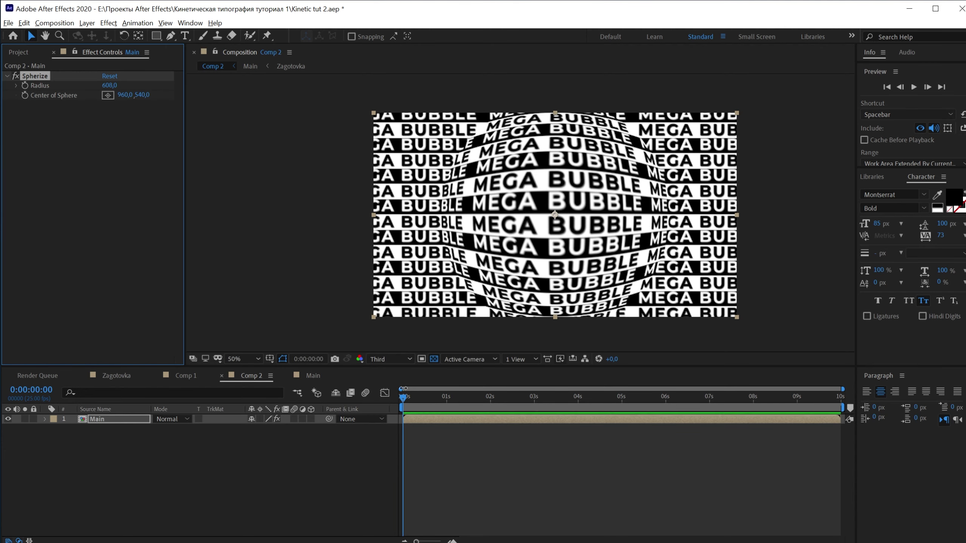
key("space")
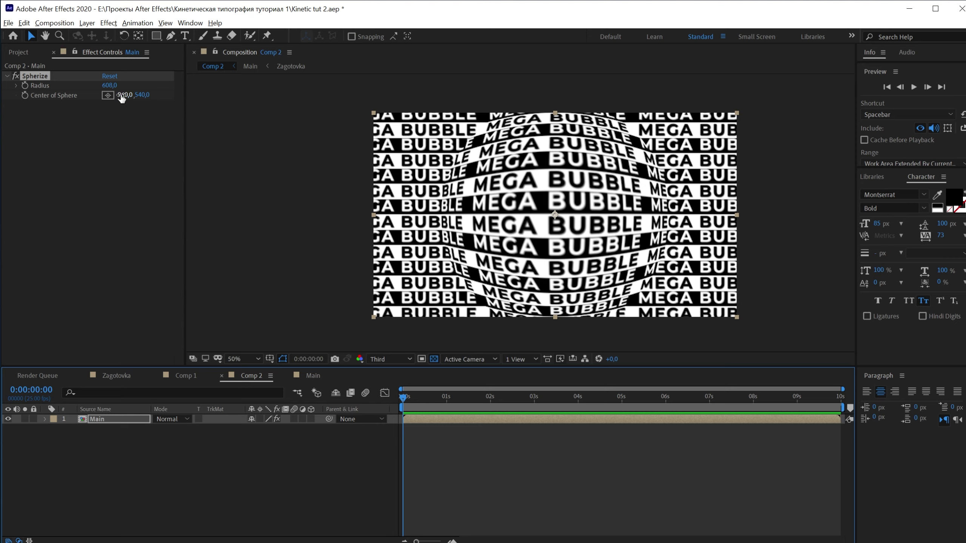
left_click_drag(119, 97, 91, 114)
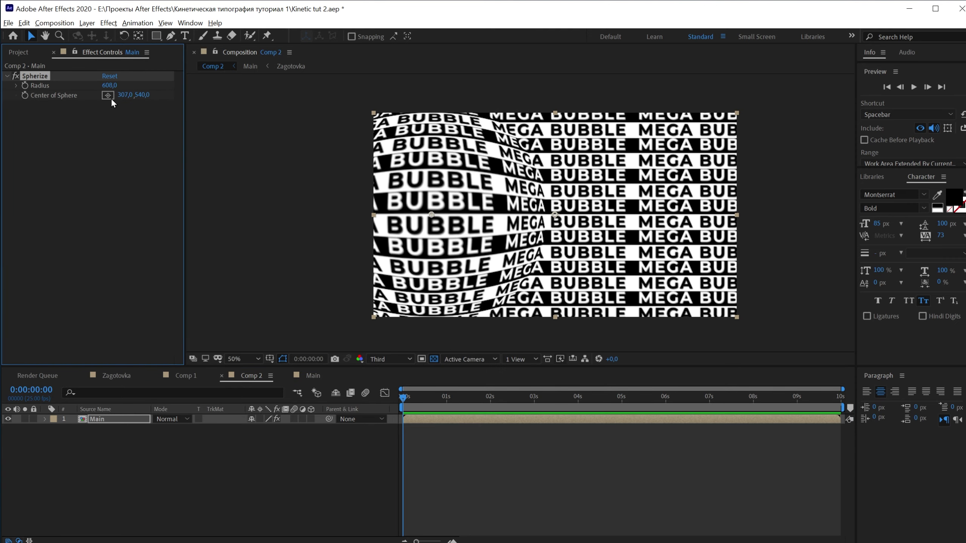
left_click_drag(99, 100, 16, 98)
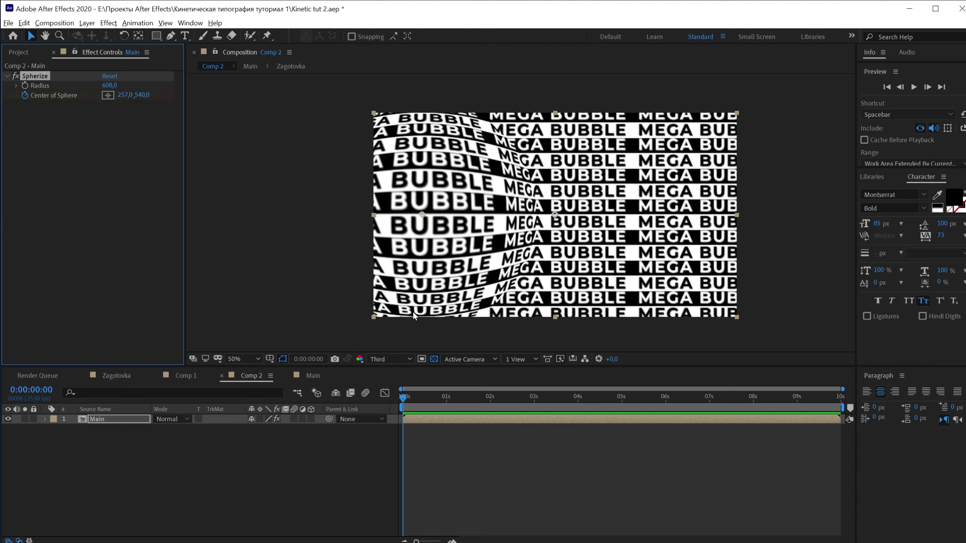
- Keyframe the Spherize centre at about 3s, 6s and 9s, ending at 1378,0, 382,0
left_click(577, 399)
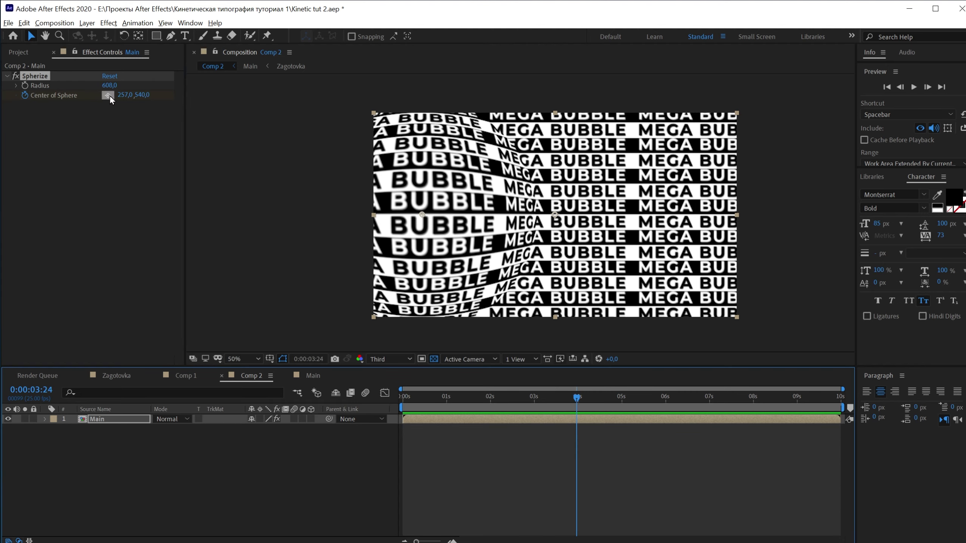
left_click_drag(143, 95, 382, 138)
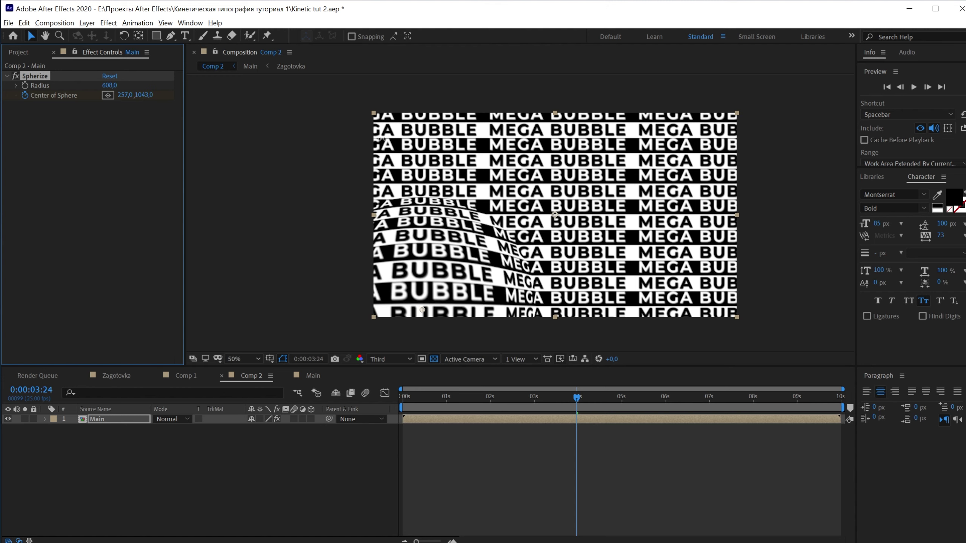
left_click_drag(699, 399, 708, 399)
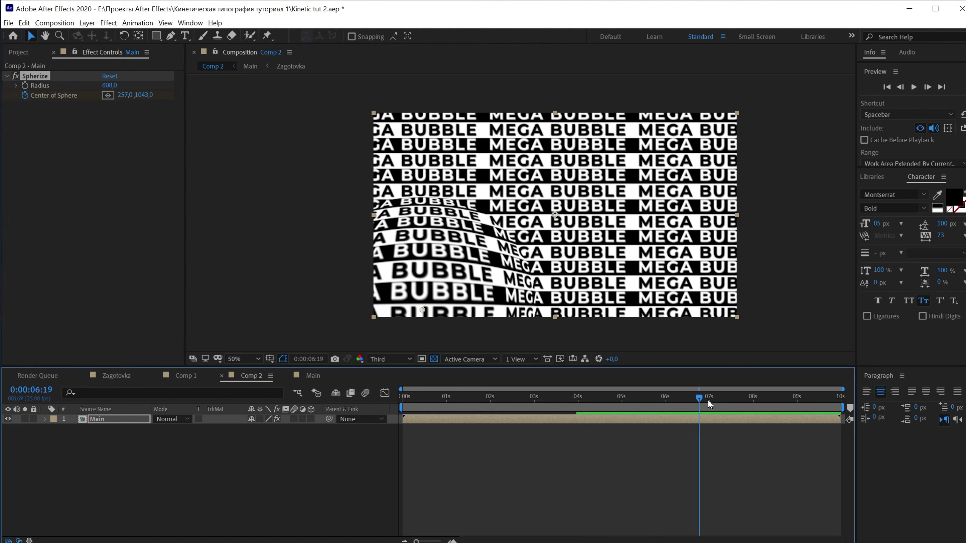
mouse_move(144, 96)
left_mouse_down()
mouse_move(2, 113)
mouse_move(15, 116)
left_mouse_up()
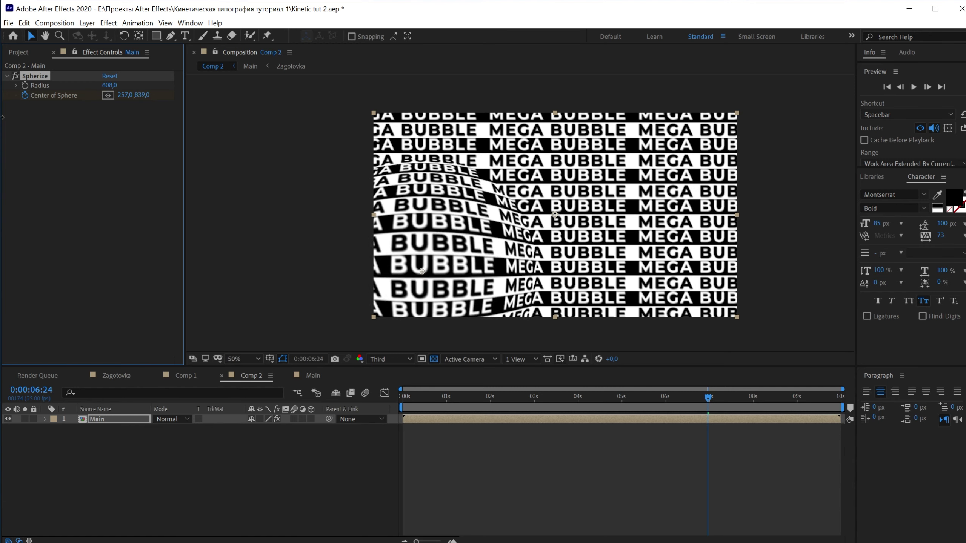
mouse_move(143, 95)
left_mouse_down()
mouse_move(77, 90)
mouse_move(342, 94)
left_mouse_up()
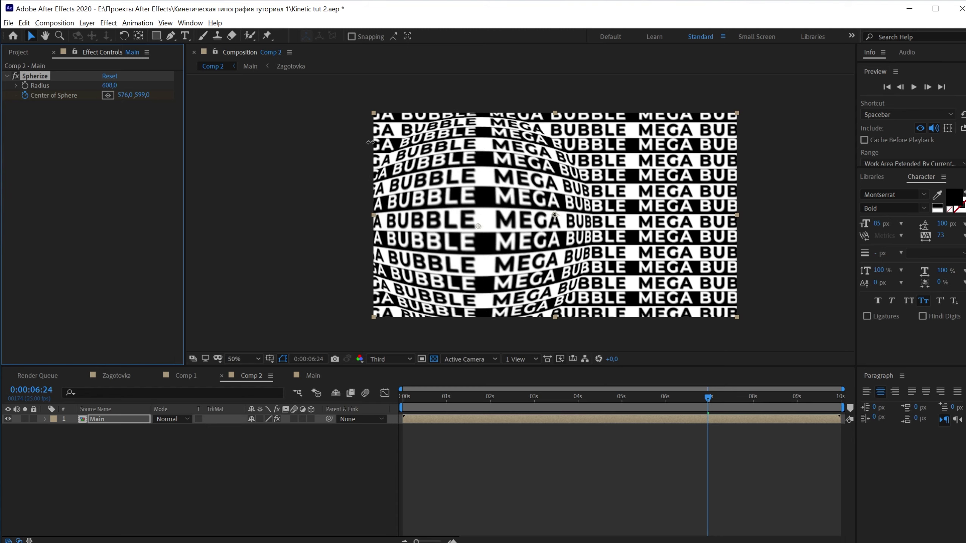
key("space")
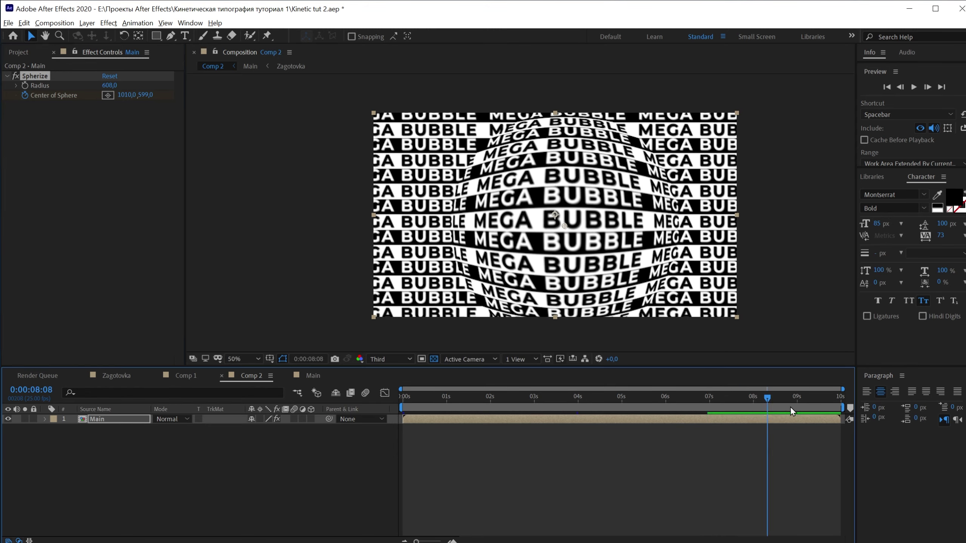
mouse_move(141, 95)
left_mouse_down()
mouse_move(180, 110)
mouse_move(14, 136)
left_mouse_up()
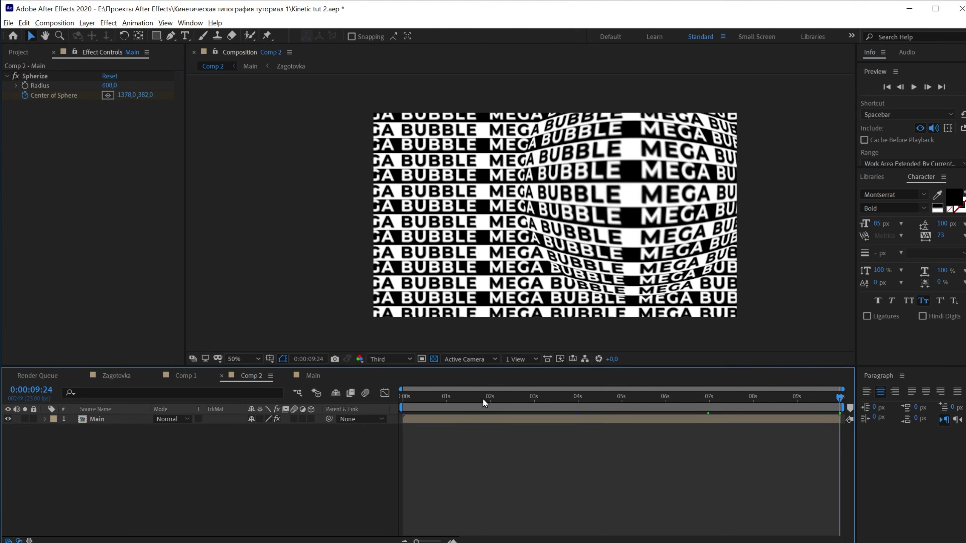
mouse_move(483, 399)
left_mouse_down()
mouse_move(692, 425)
mouse_move(840, 419)
left_mouse_up()
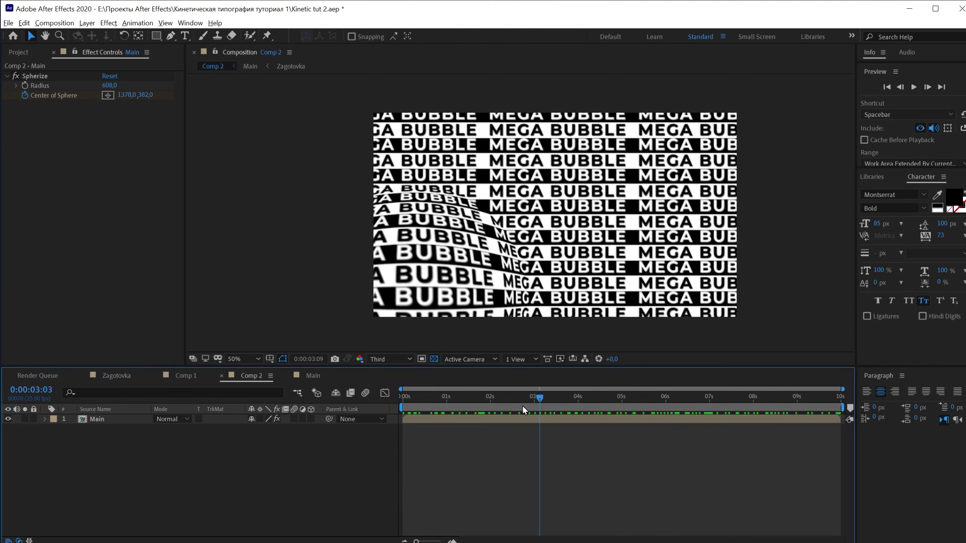
- Preview the flat 'The Dark Side of the Moon' tiling, then select Main at frame one
key("space")
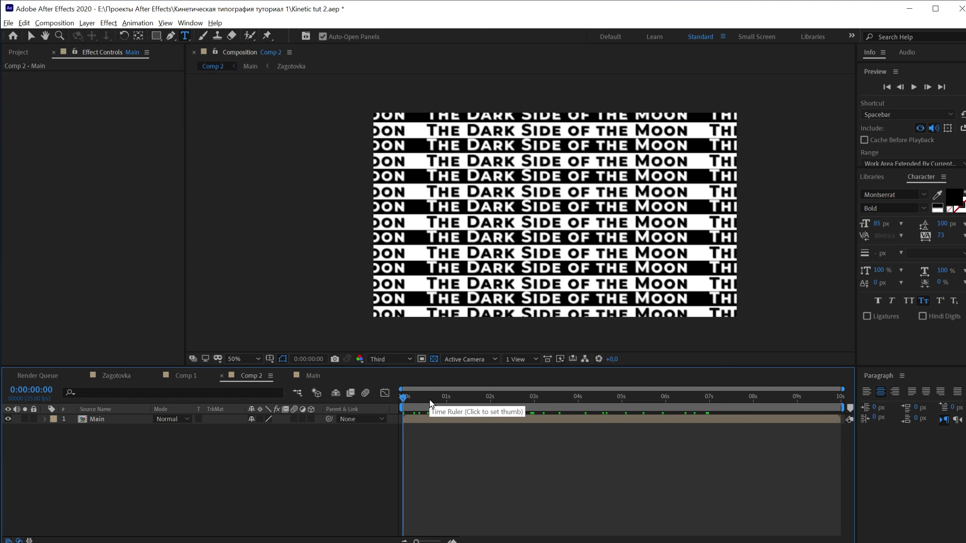
left_click_drag(427, 401, 715, 419)
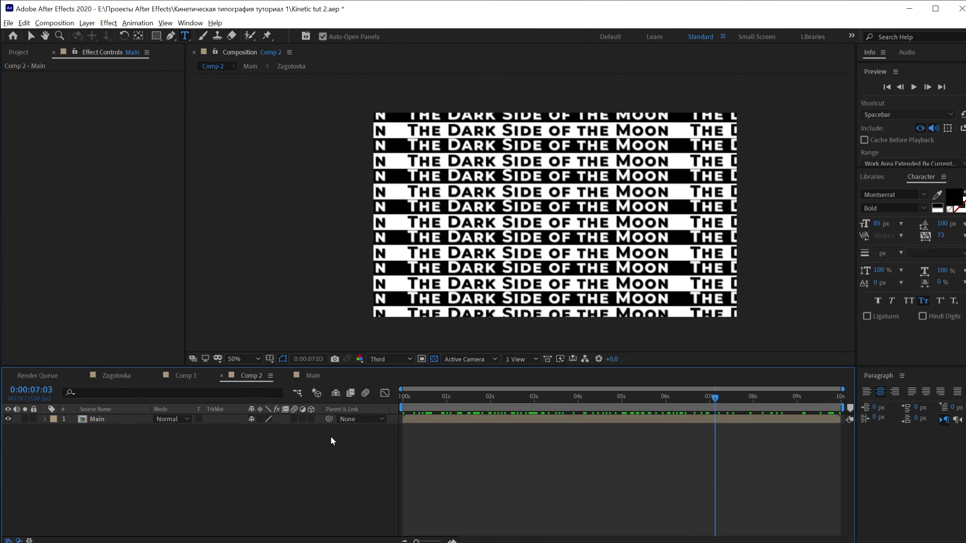
key("Home")
left_click(114, 421)
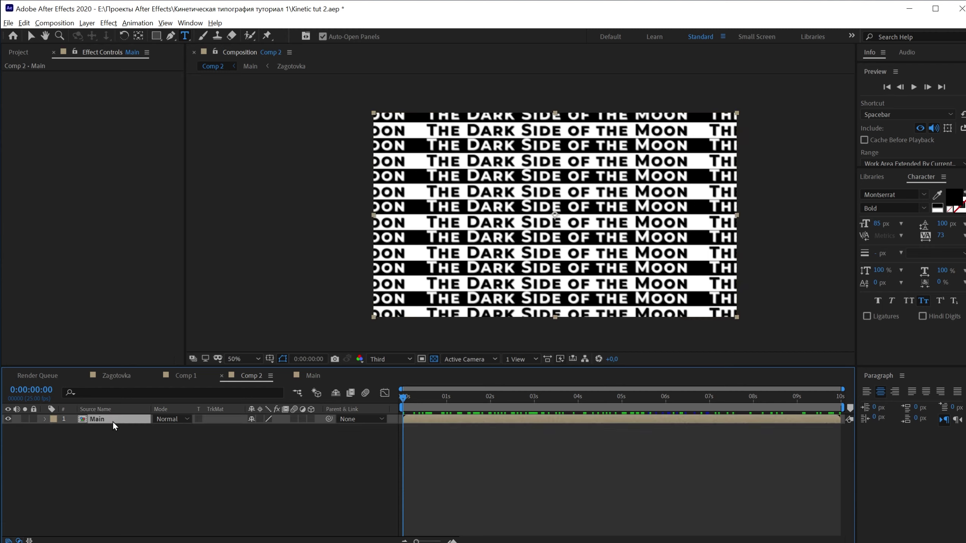
- Apply CC Sphere to Main and show a black background instead of transparency
key("ctrl+space")
type("cc")
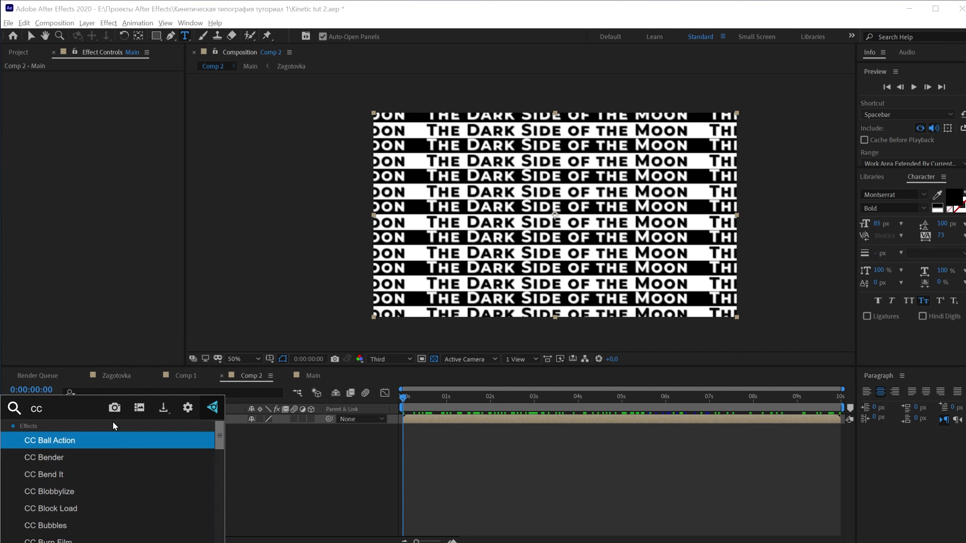
type(" sp")
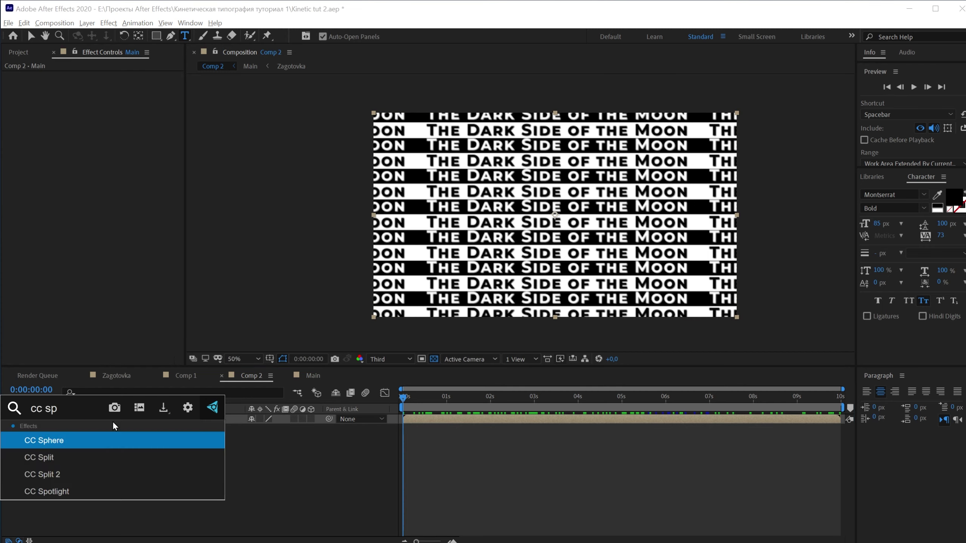
key("Return")
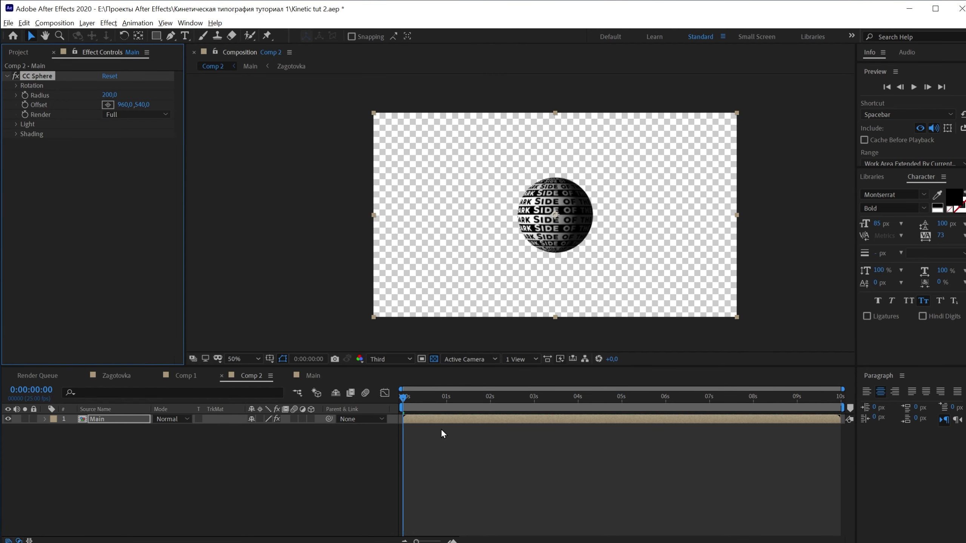
left_click(434, 359)
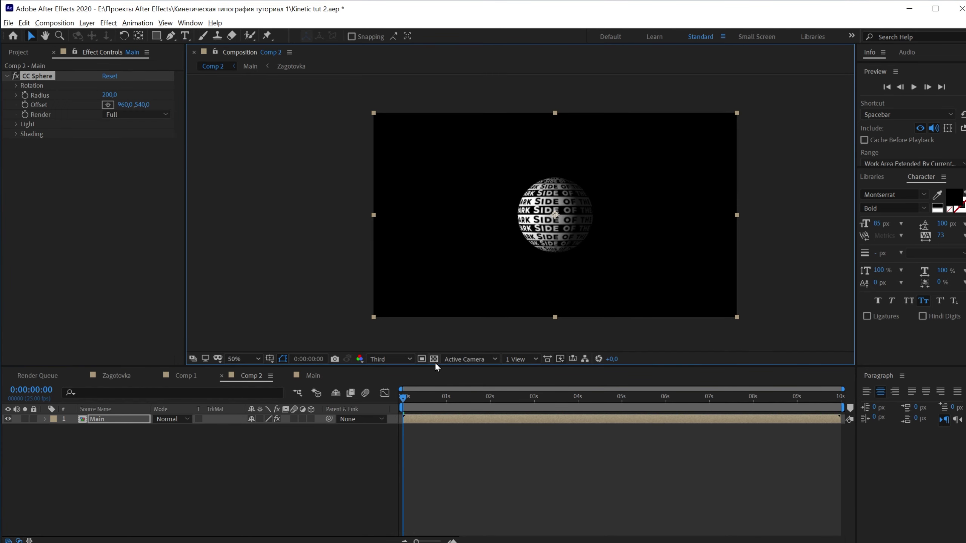
left_click(340, 473)
scroll(559, 160, "up", 2)
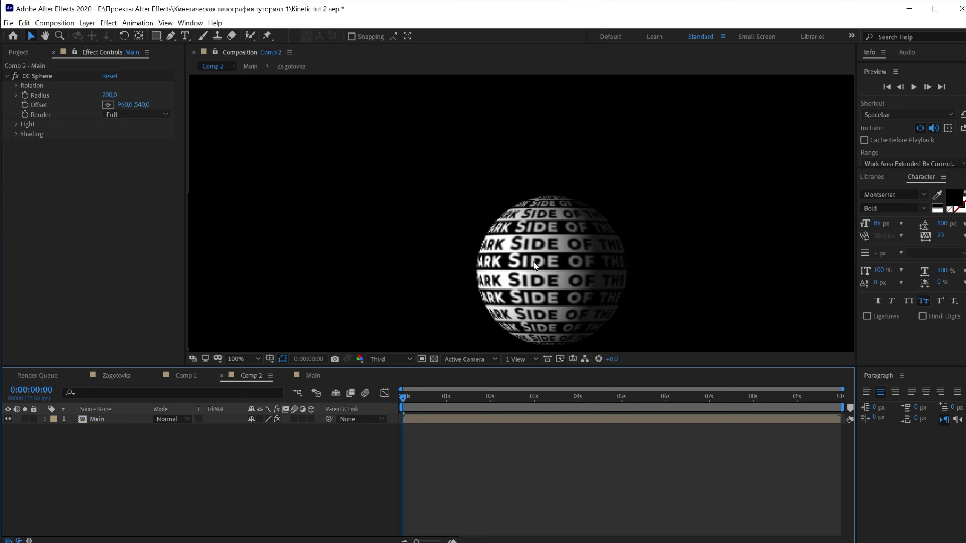
left_click_drag(548, 260, 570, 197)
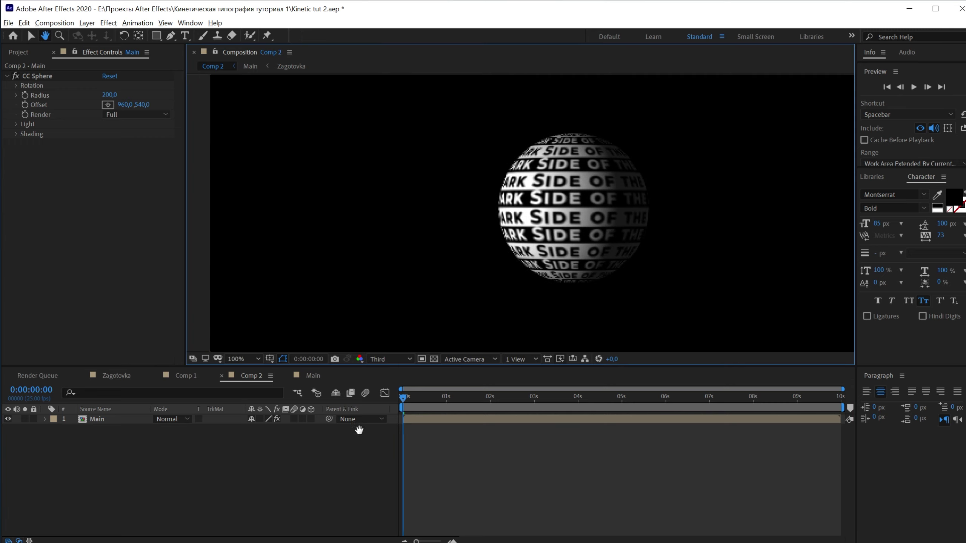
- Set the CC Sphere Radius to 369 and preview the spinning text ball
mouse_move(424, 398)
left_mouse_down()
mouse_move(543, 399)
mouse_move(277, 414)
mouse_move(3, 330)
left_mouse_up()
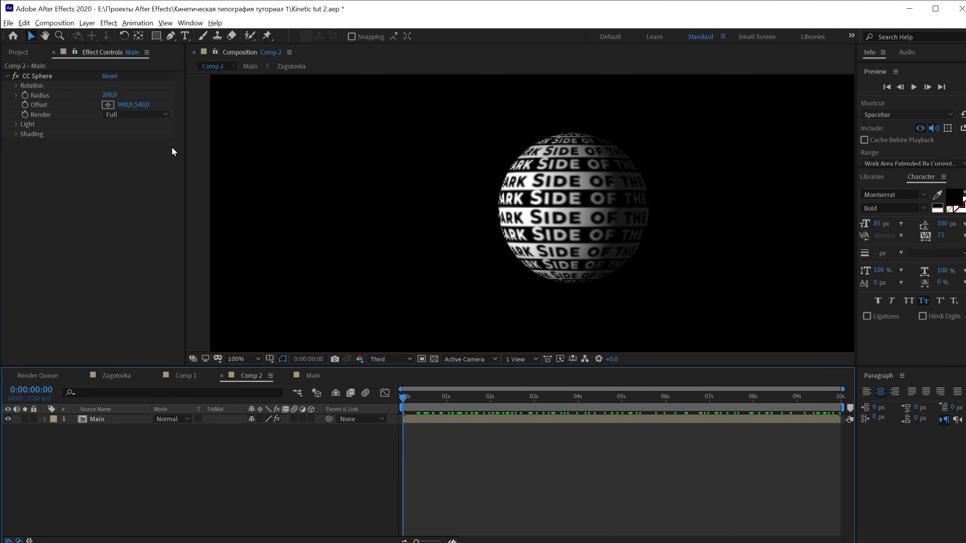
scroll(505, 166, "down", 4)
scroll(513, 169, "up", 2)
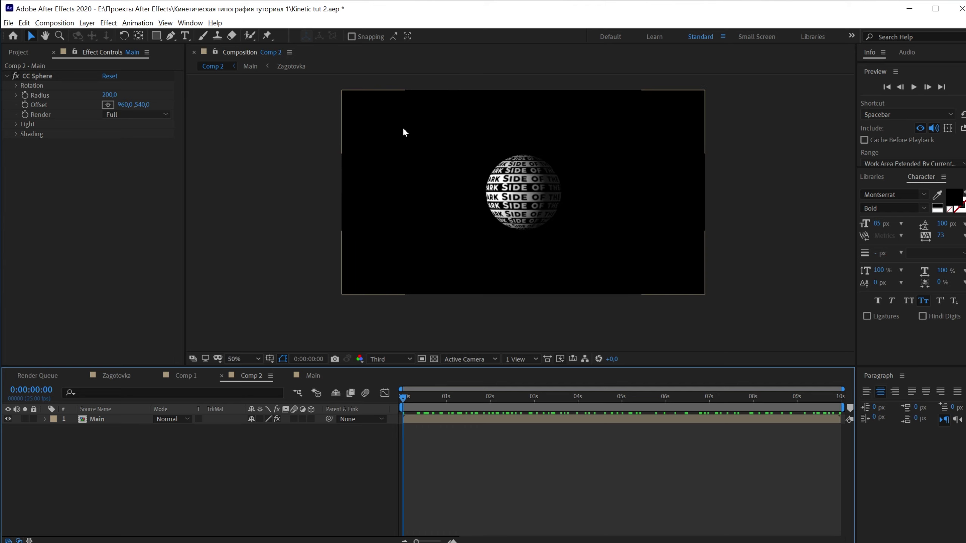
left_click_drag(114, 94, 223, 111)
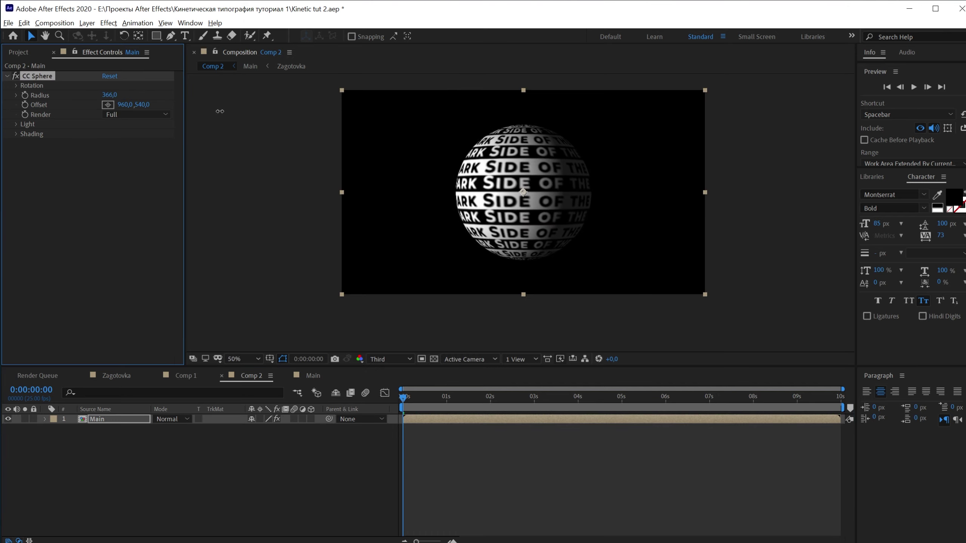
left_click(269, 449)
key("space")
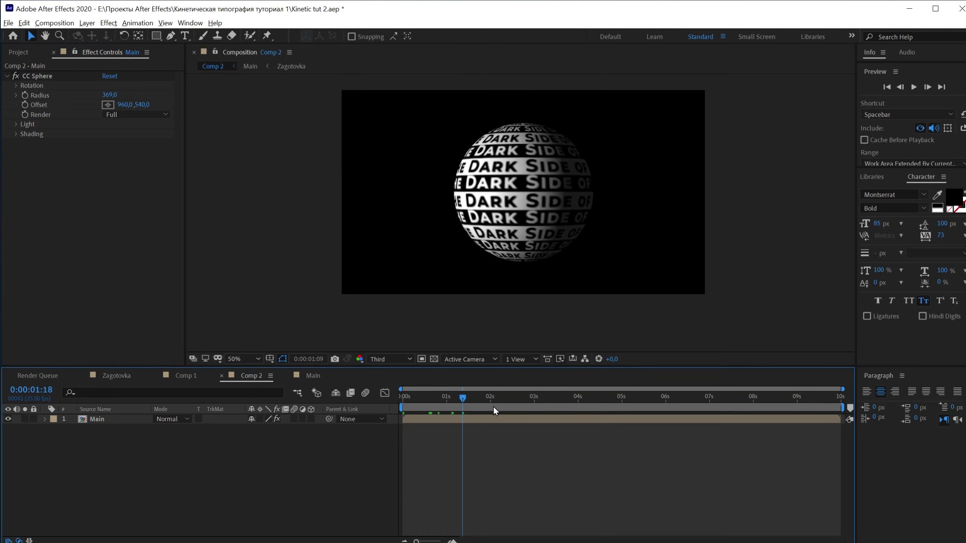
key("space")
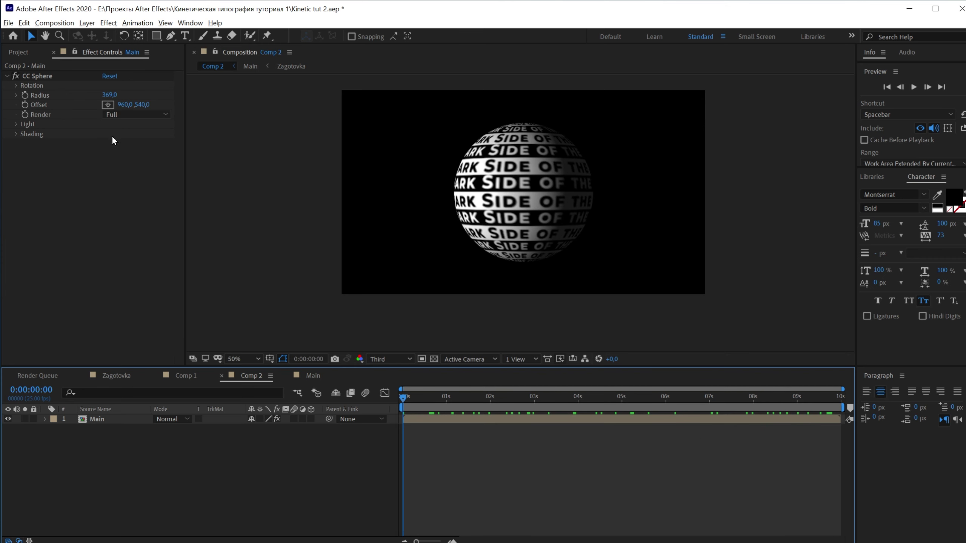
- Set CC Sphere shading to Ambient 1,0 and Diffuse 84,0, testing a Reflective finish
left_click(16, 125)
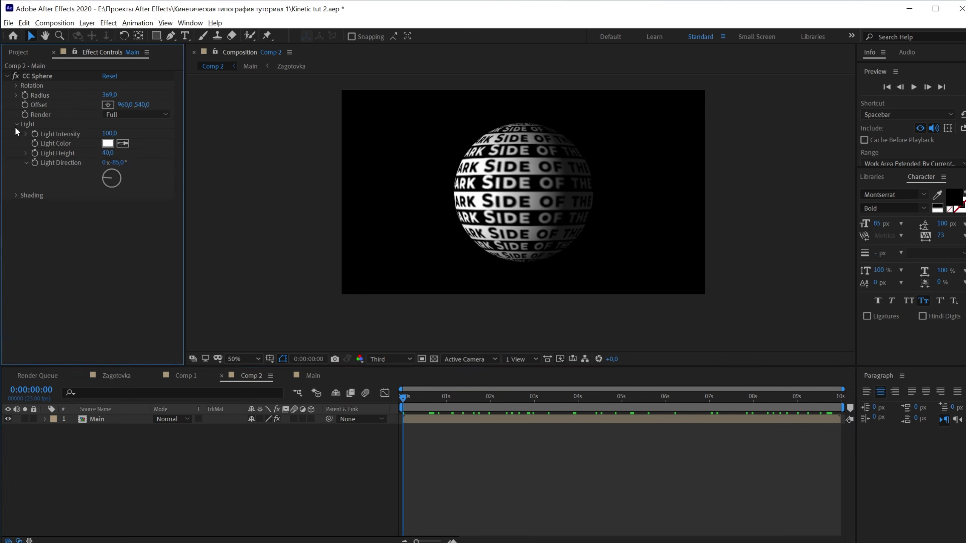
left_click(16, 195)
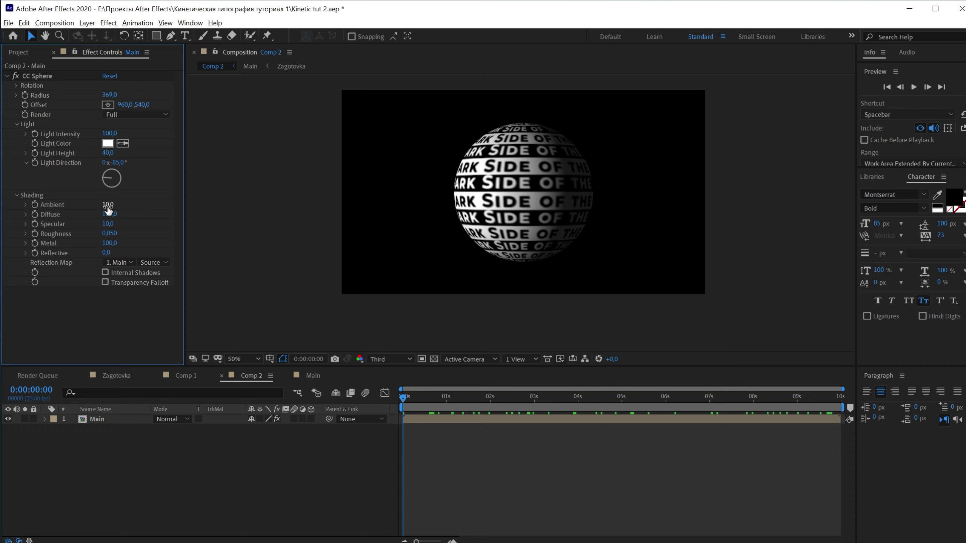
mouse_move(108, 206)
left_mouse_down()
mouse_move(121, 216)
mouse_move(104, 216)
left_mouse_up()
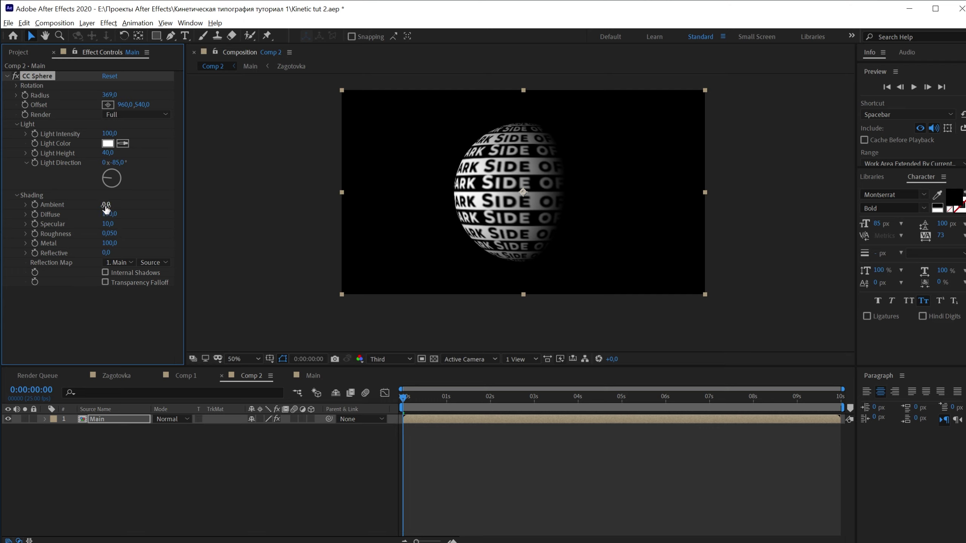
left_click_drag(106, 209, 106, 205)
mouse_move(144, 217)
left_mouse_down()
mouse_move(154, 218)
mouse_move(128, 239)
left_mouse_up()
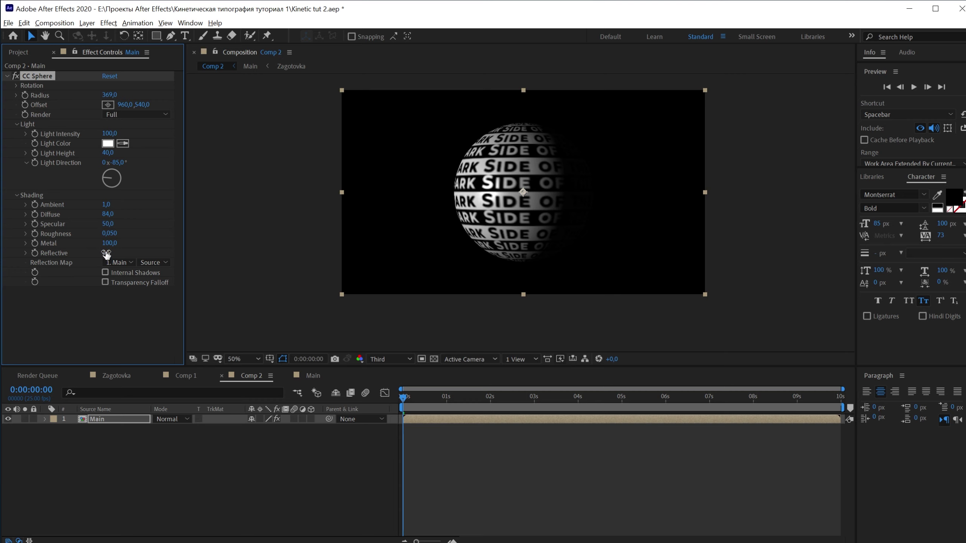
mouse_move(107, 254)
left_mouse_down()
mouse_move(153, 255)
mouse_move(105, 254)
left_mouse_up()
- Set CC Sphere's Light Color to red F84C4C, then scrub and preview the glowing sphere
left_click(108, 144)
mouse_move(197, 178)
left_mouse_down()
mouse_move(180, 223)
mouse_move(244, 189)
mouse_move(236, 182)
left_mouse_up()
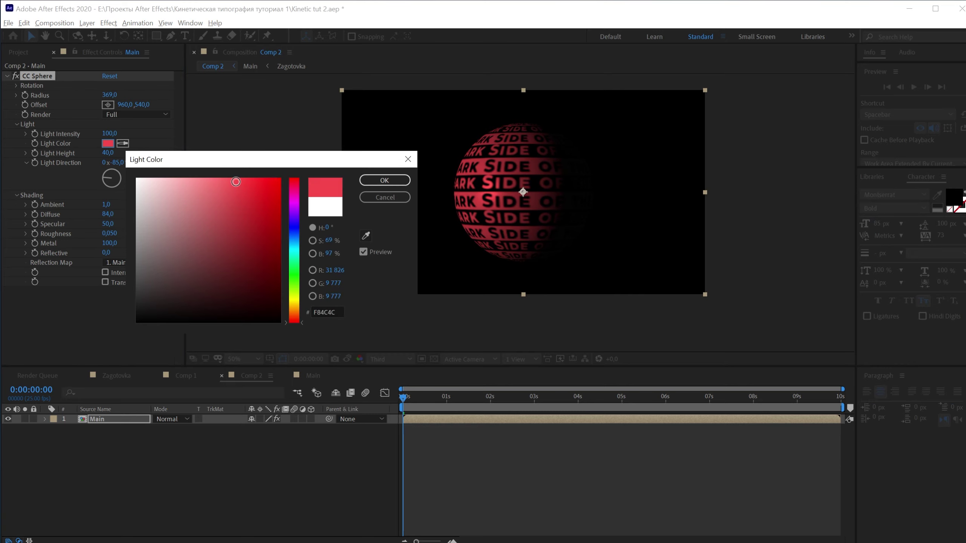
left_click(385, 180)
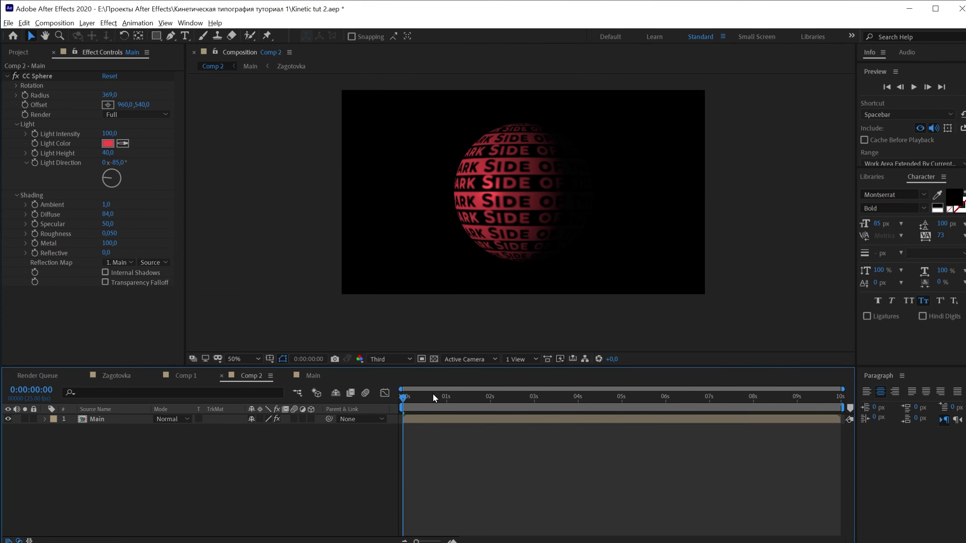
mouse_move(432, 394)
left_mouse_down()
mouse_move(802, 441)
mouse_move(849, 426)
mouse_move(480, 405)
mouse_move(148, 402)
left_mouse_up()
key("space")
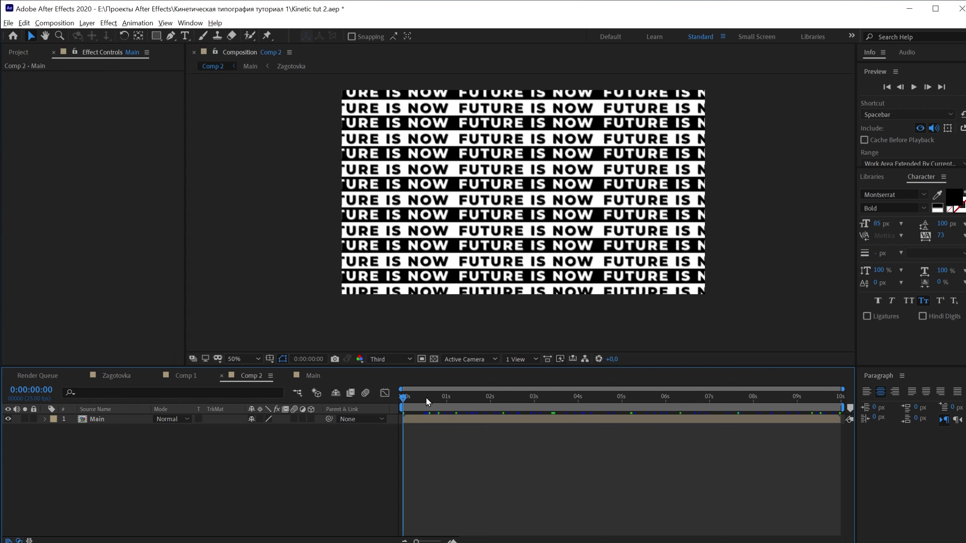
- Scrub through the flat FUTURE IS NOW animation and select the Main layer
left_click_drag(433, 400, 365, 411)
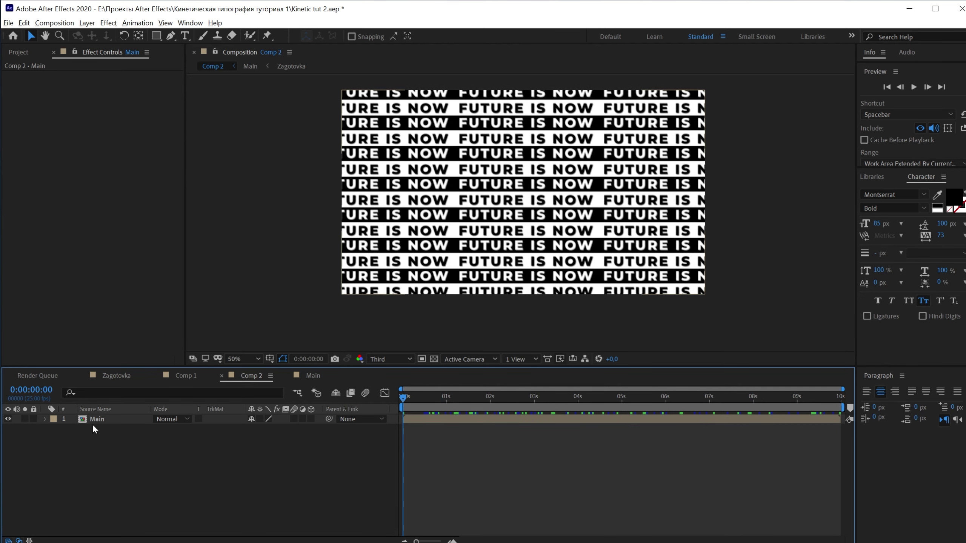
left_click(108, 421)
- Apply CC Cylinder to the Main layer through the effect search 'cc cy'
key("ctrl+space")
type("c")
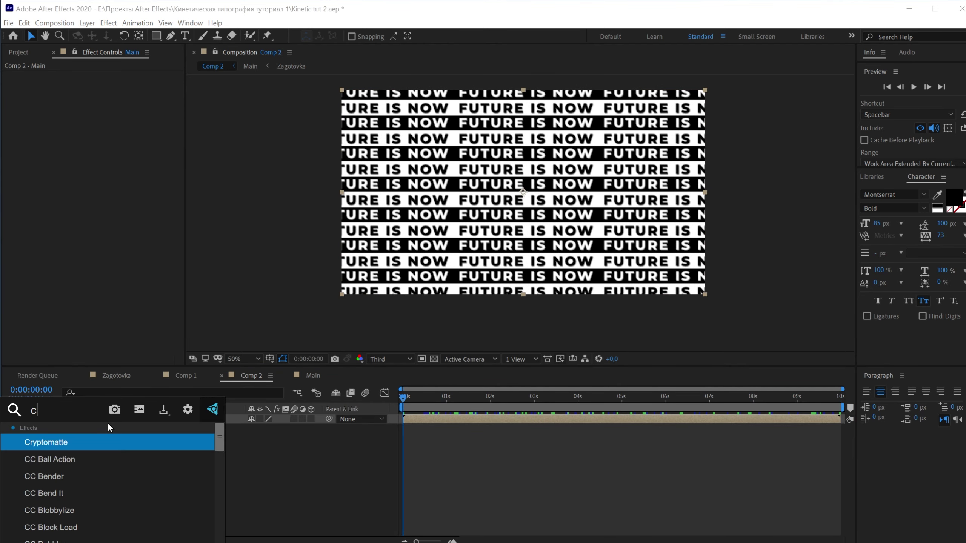
type("c cy")
key("Return")
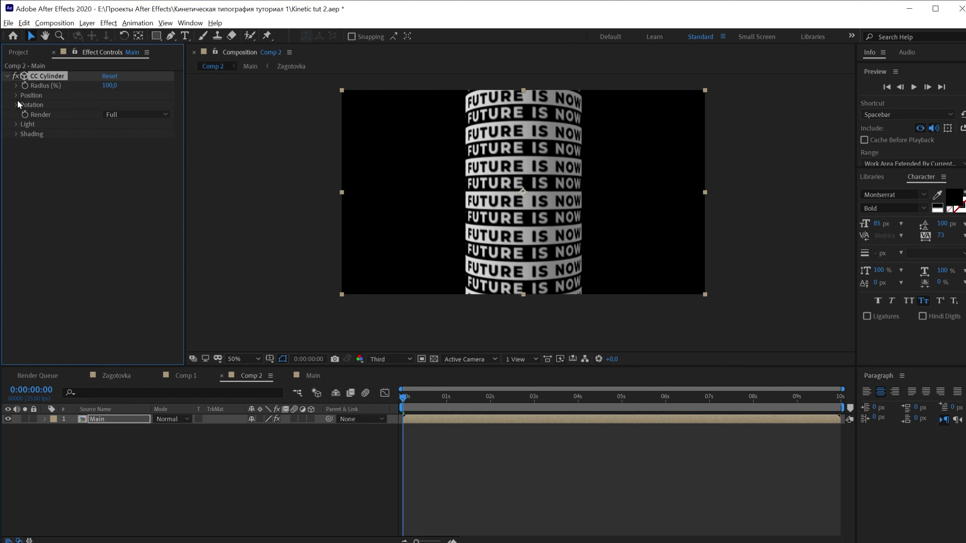
- Set the cylinder's Rotation X to 90° and shrink its Radius to 21
left_click(15, 105)
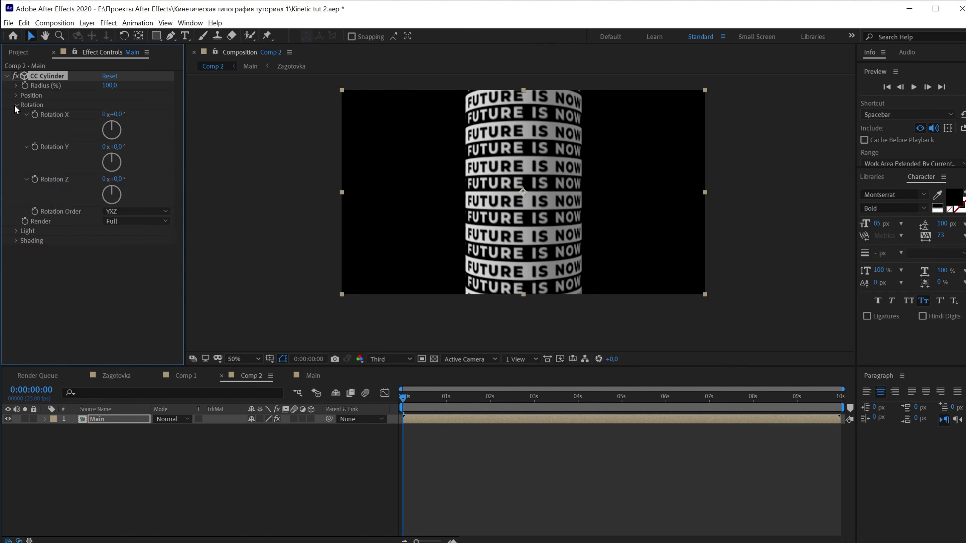
left_click(117, 115)
type("0")
key("Return")
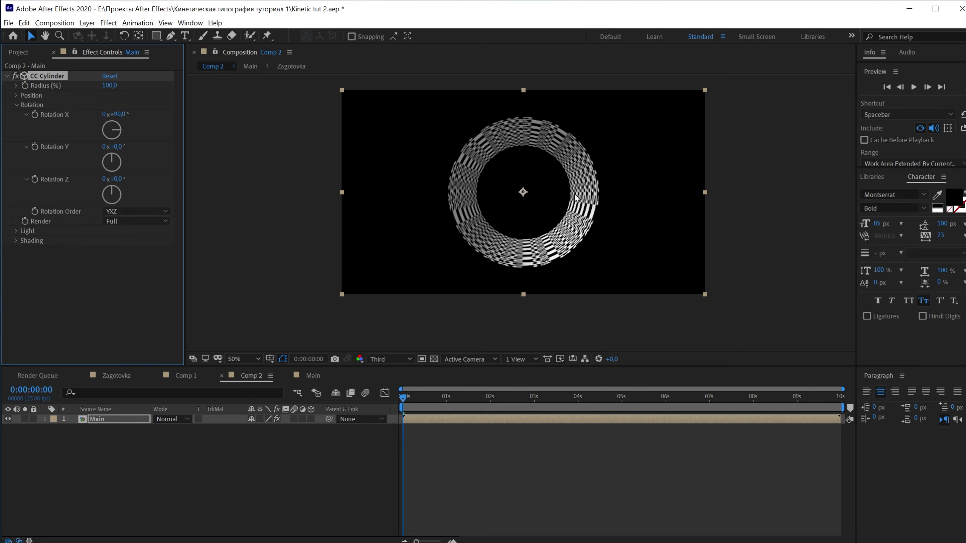
left_click(16, 95)
mouse_move(114, 86)
left_mouse_down()
mouse_move(99, 100)
mouse_move(123, 93)
left_mouse_up()
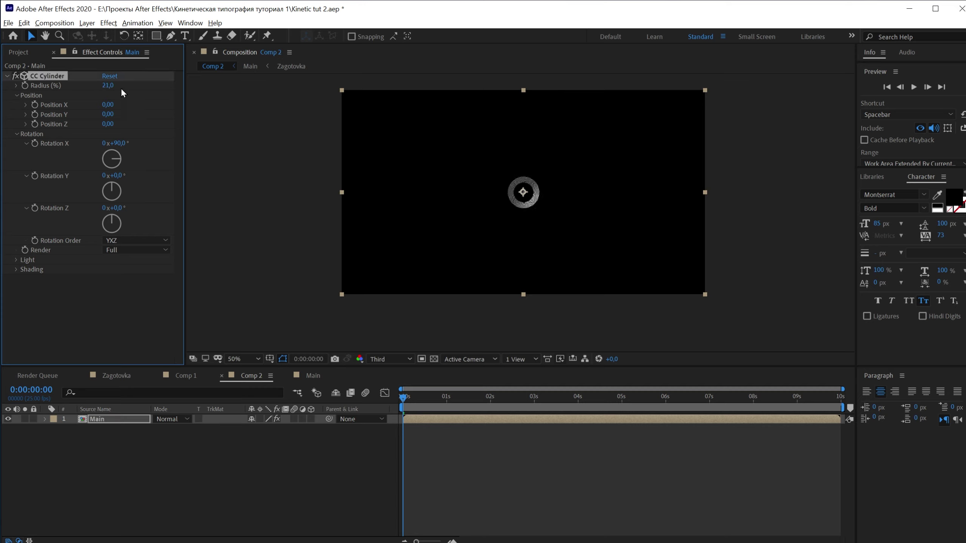
- Adjust CC Cylinder's Position Z to -1650 and scrub the timeline to check the tunnel
left_click(108, 124)
type("350")
key("Return")
left_click(114, 124)
type("-1820")
key("Return")
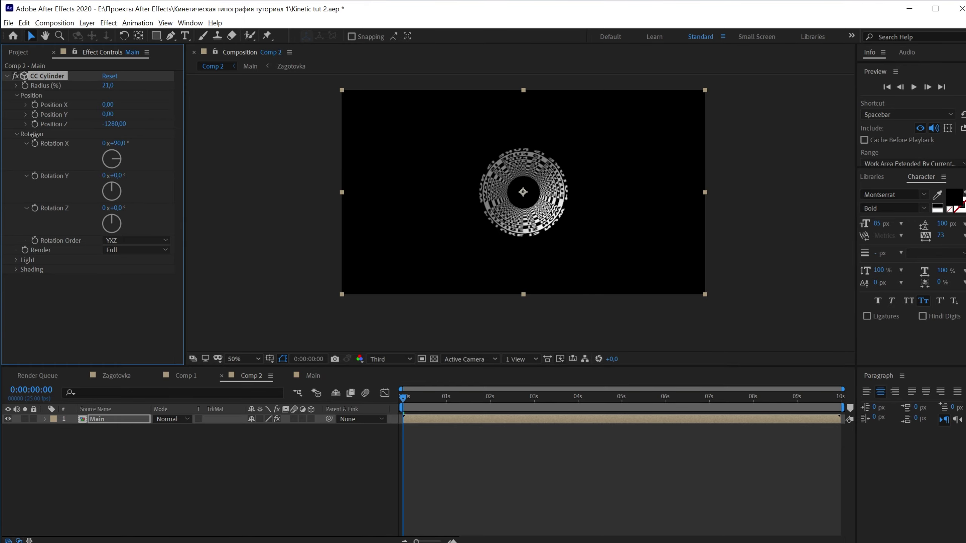
mouse_move(114, 125)
left_mouse_down()
mouse_move(144, 125)
mouse_move(134, 126)
left_mouse_up()
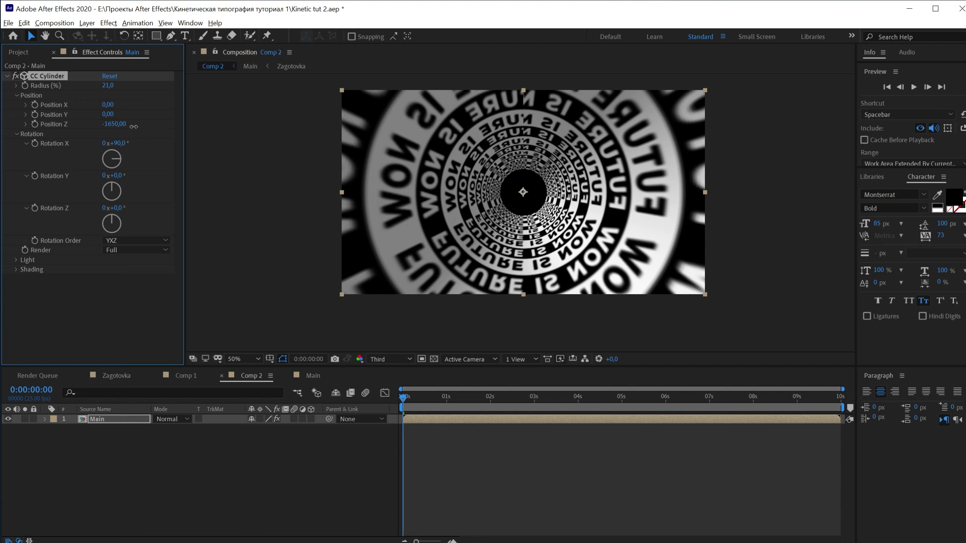
left_click(272, 456)
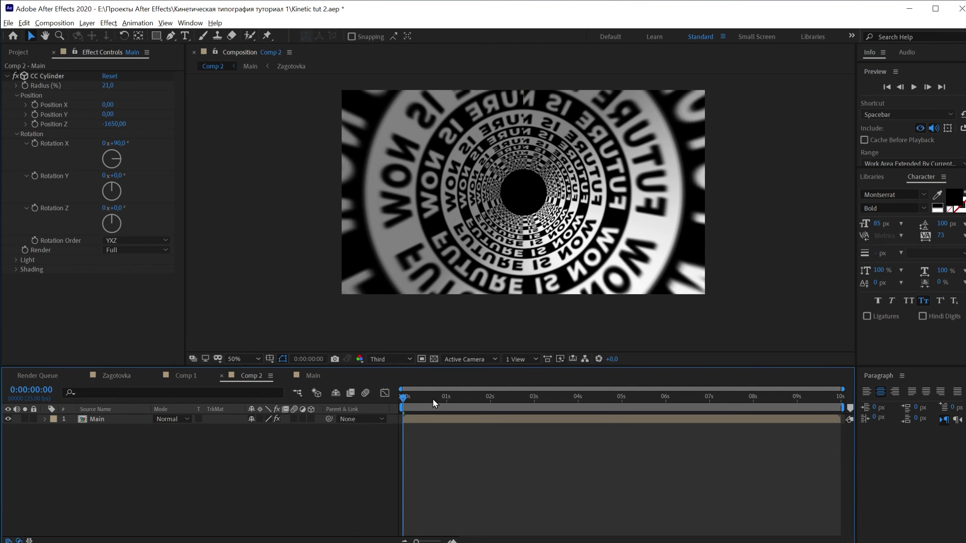
left_click_drag(433, 399, 714, 419)
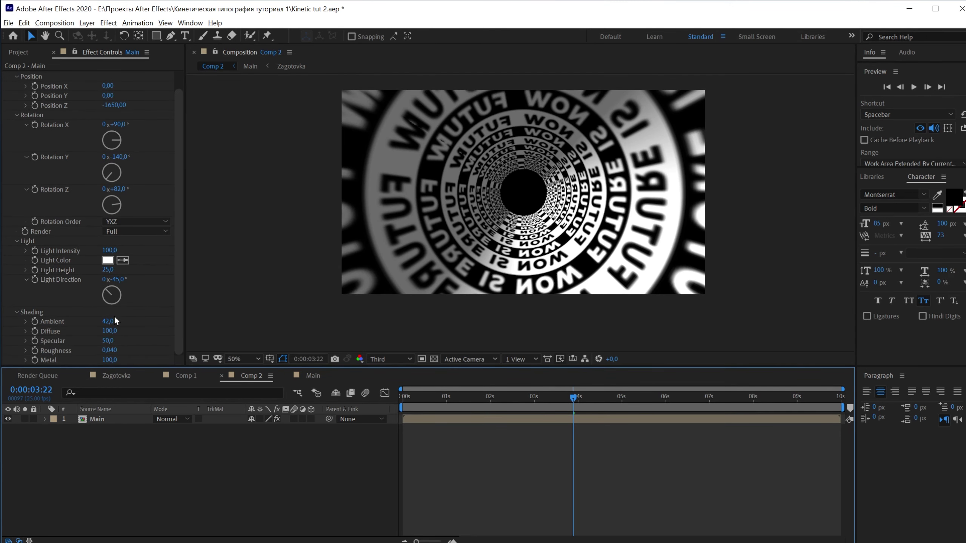
- Raise the cylinder's Ambient shading to brighten the tunnel and preview it
left_click_drag(110, 322, 125, 334)
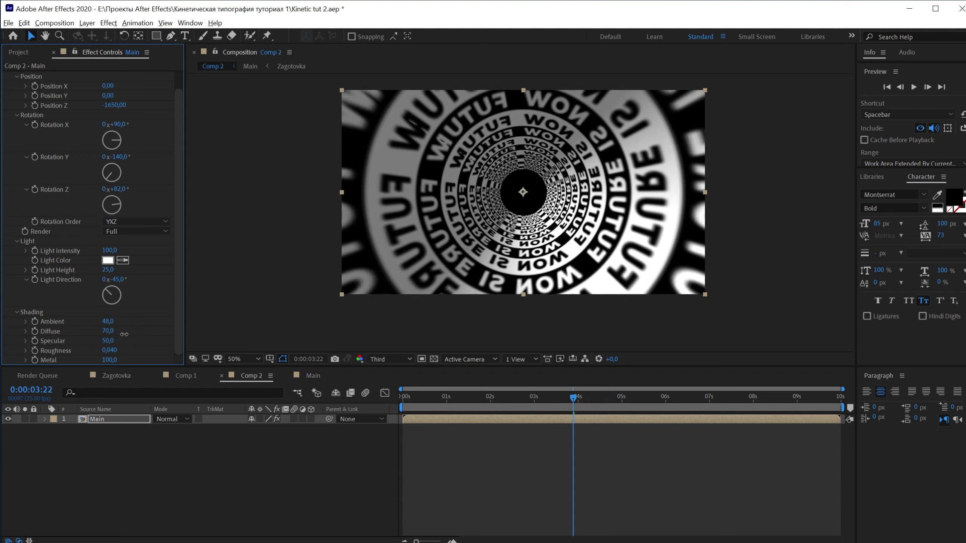
left_click(234, 520)
key("space")
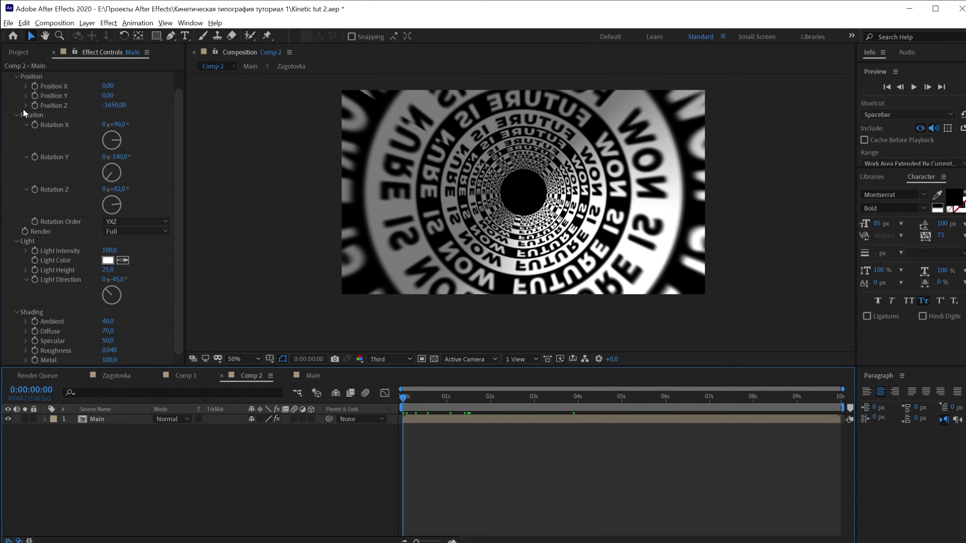
- Keyframe Position Z from -1650 at the start to -1840 at the last frame, then preview
left_click(34, 106)
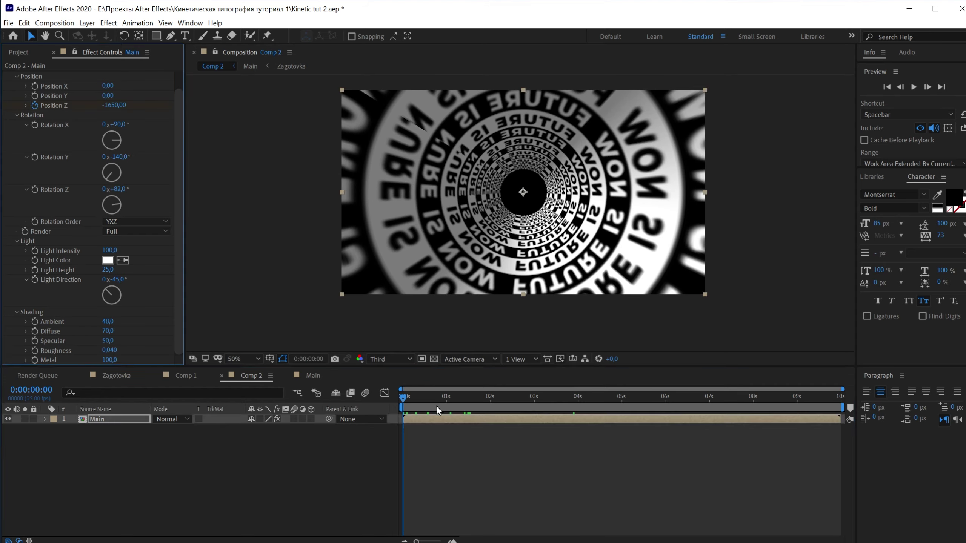
left_click_drag(437, 409, 905, 412)
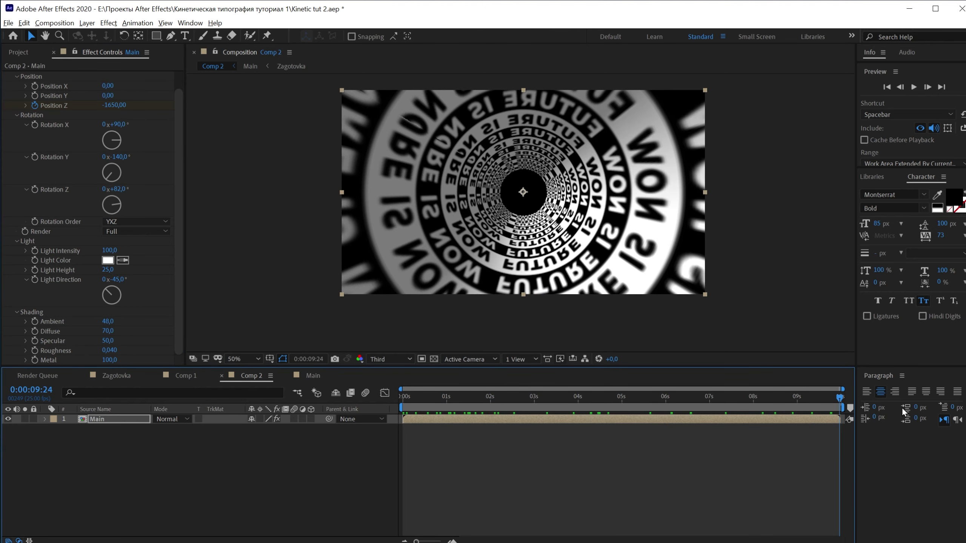
left_click_drag(124, 108, 109, 105)
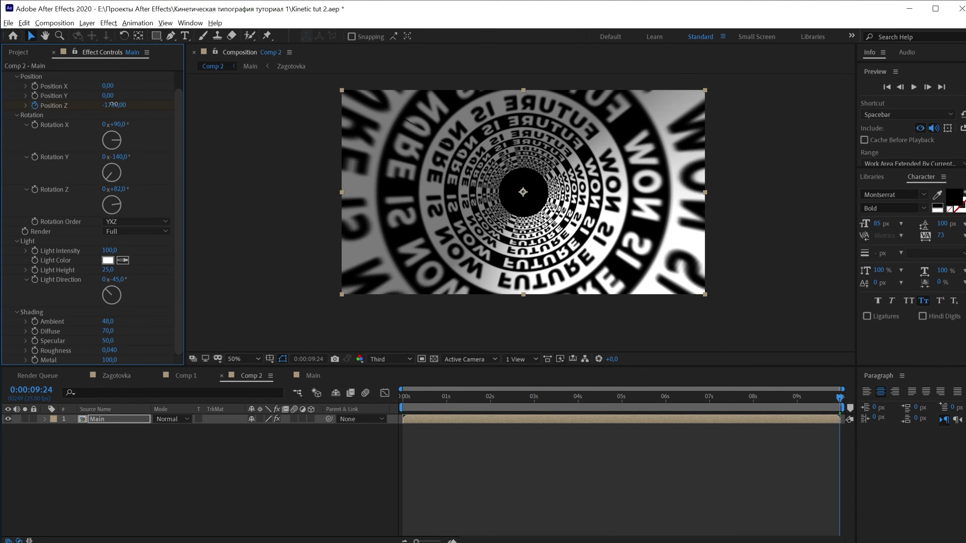
left_click(349, 466)
left_click_drag(462, 394, 344, 407)
left_click_drag(404, 408, 508, 409)
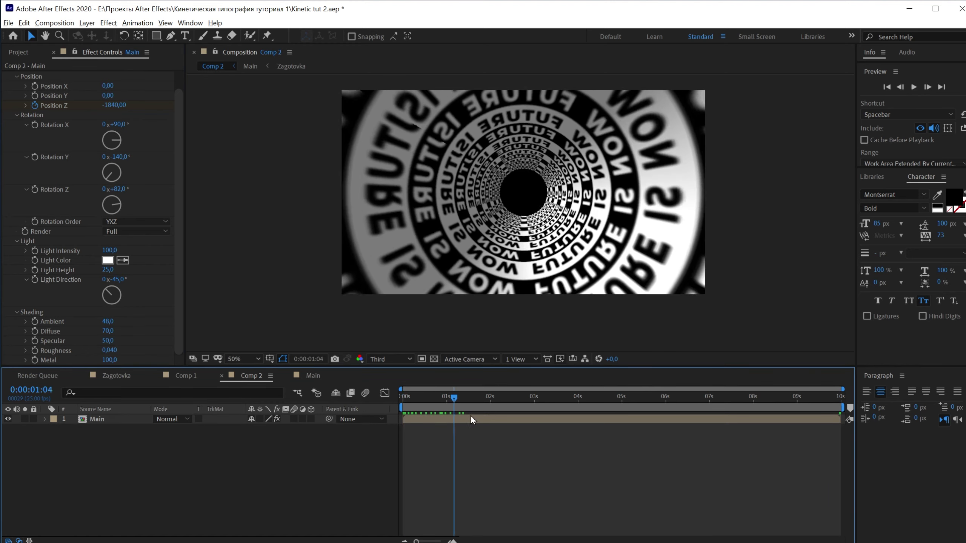
key("Home")
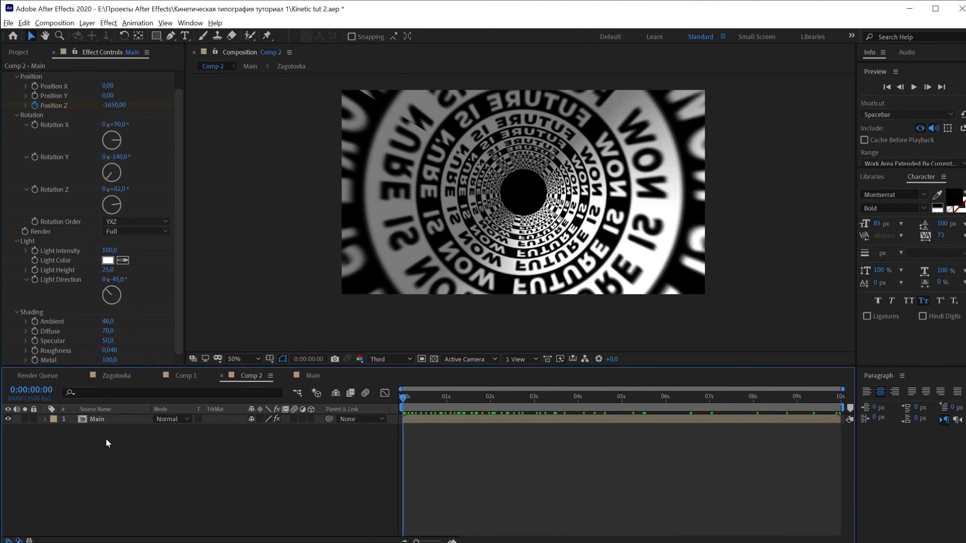
- Look through the Zagotovka and Main compositions and preview the Main animation
left_click(125, 380)
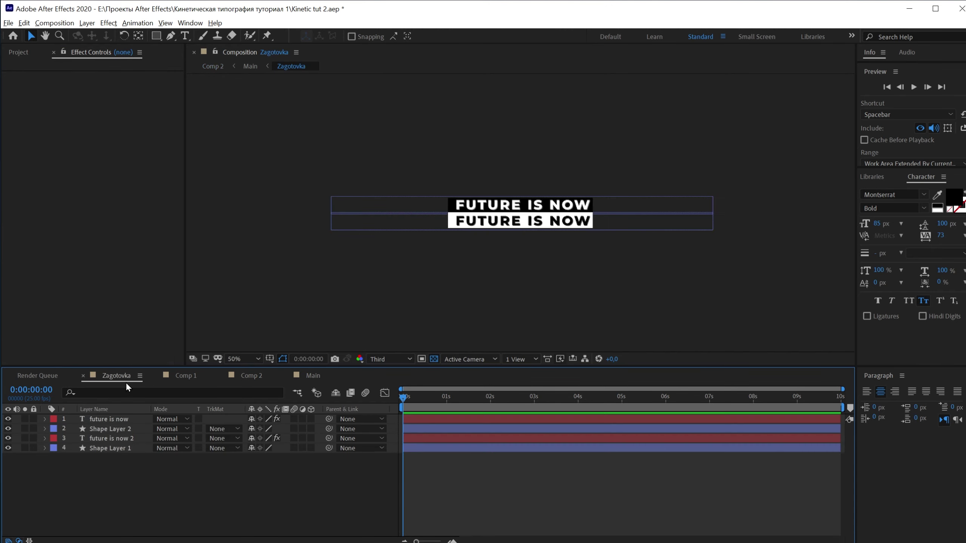
left_click(174, 381)
left_click(313, 375)
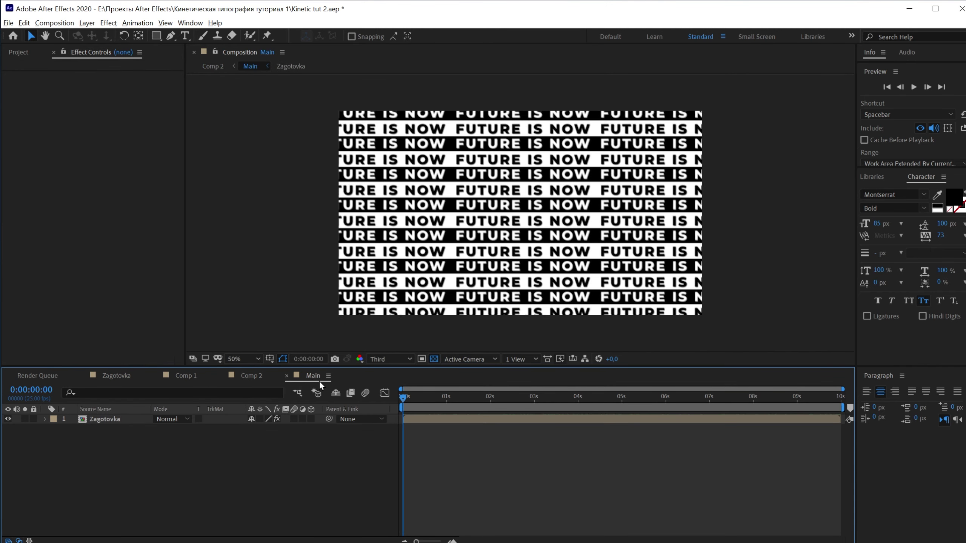
key("space")
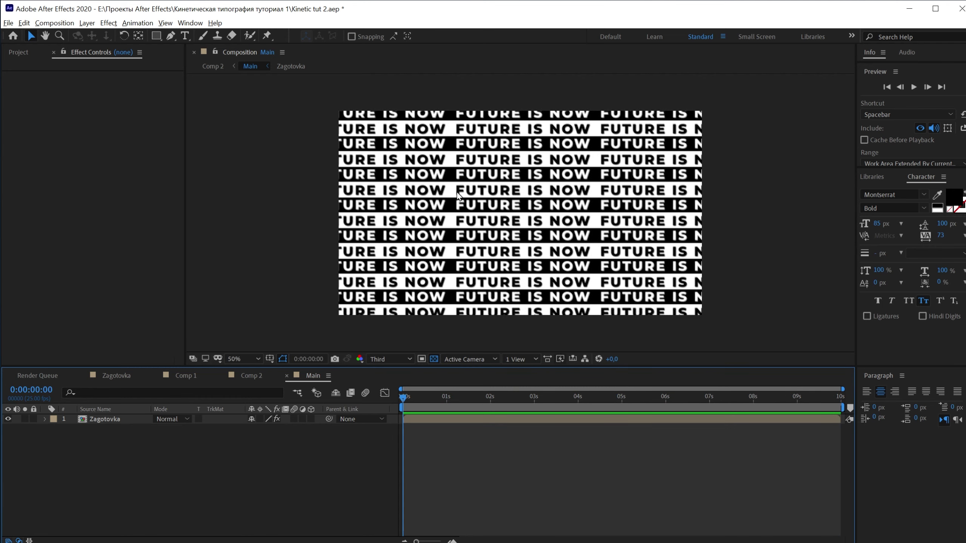
- Back in Comp 2, preview the tunnel and duplicate the Main layer with Ctrl+D
left_click(250, 376)
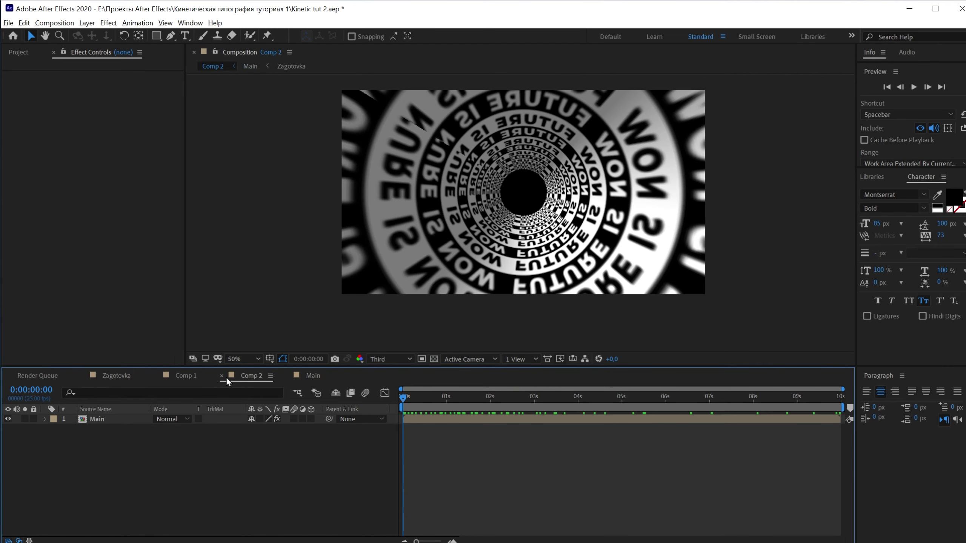
left_click(102, 418)
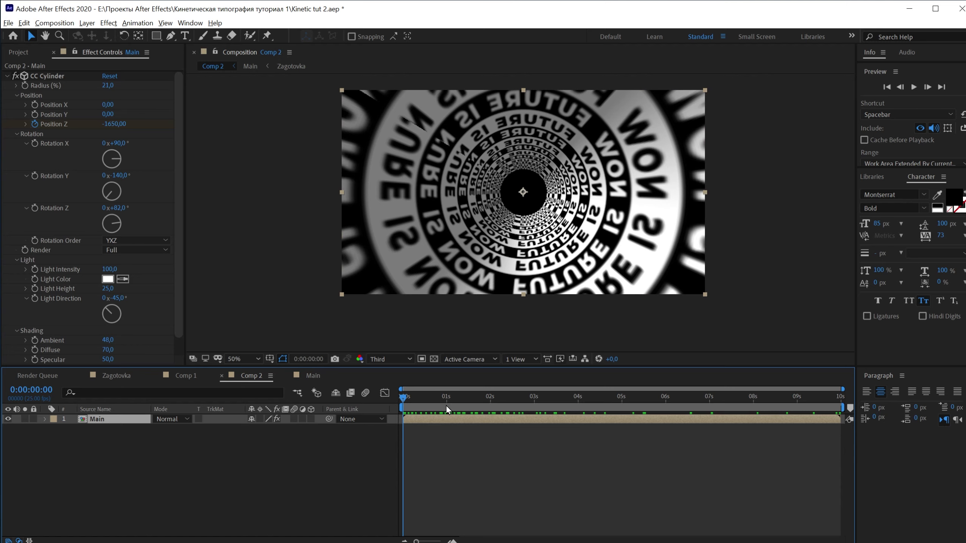
left_click_drag(446, 399, 566, 408)
key("space")
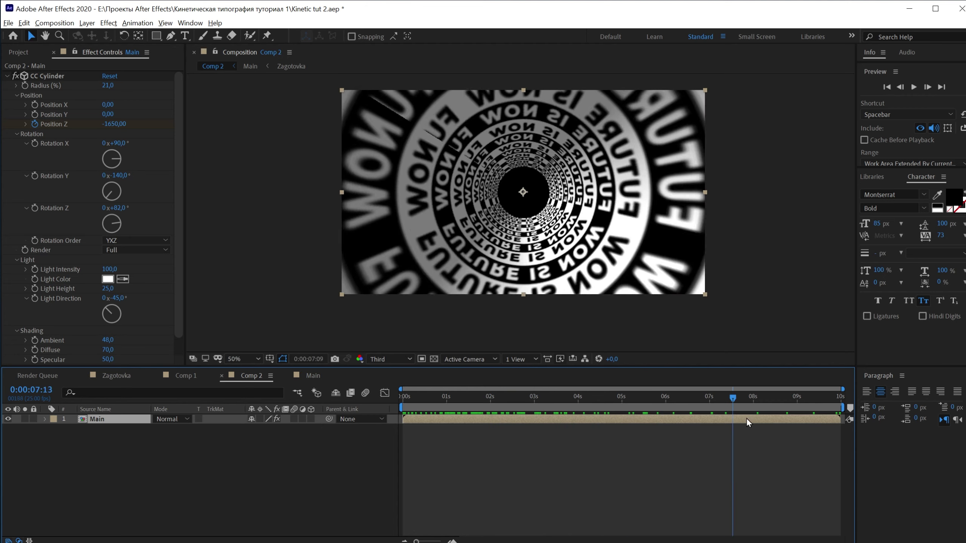
left_click(248, 469)
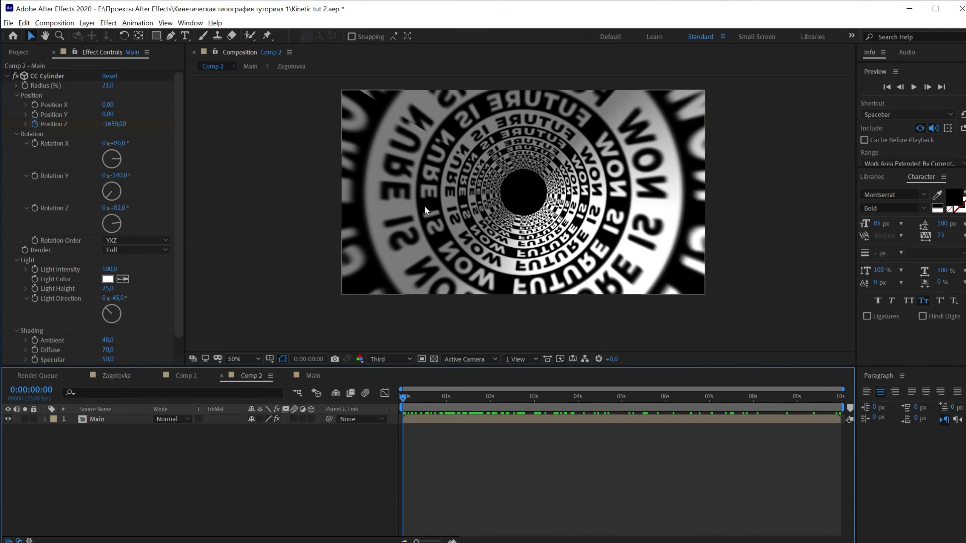
left_click(112, 422)
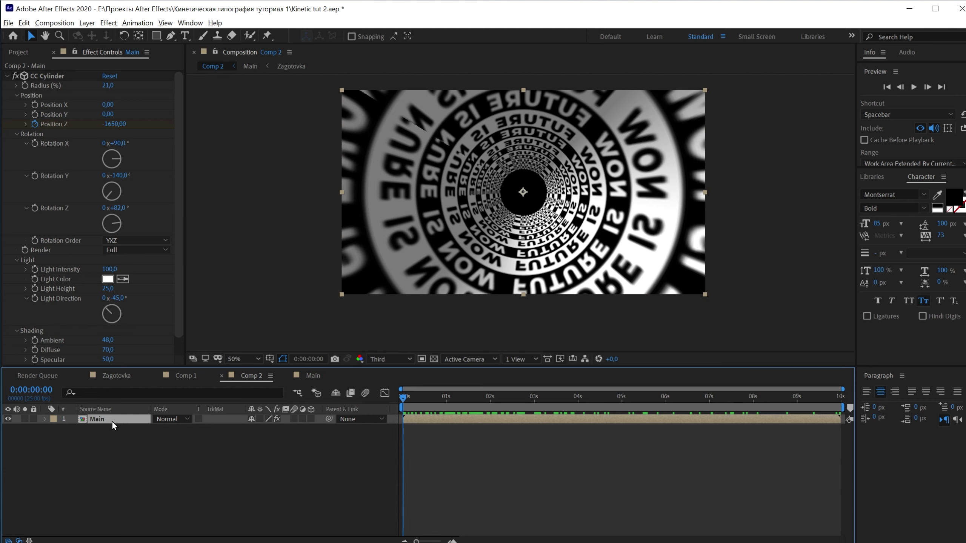
key("ctrl+d")
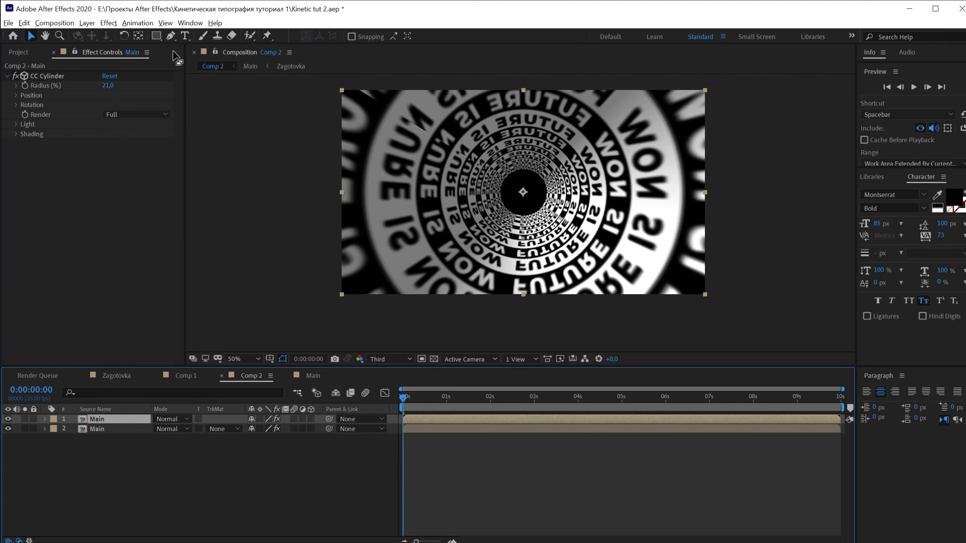
- On the duplicate, animate CC Cylinder Position Z from -600 at 0s to -790 at 9:24
left_click(16, 96)
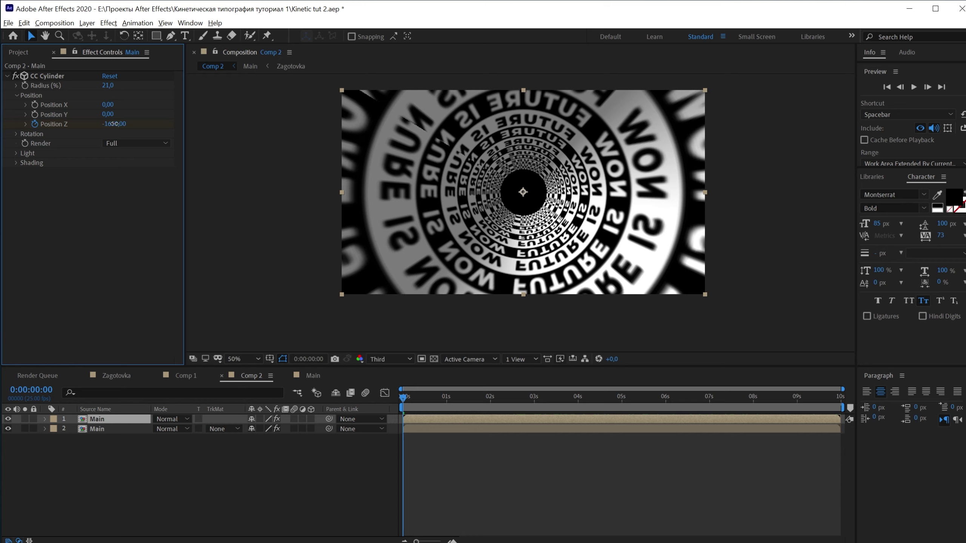
left_click_drag(113, 124, 191, 141)
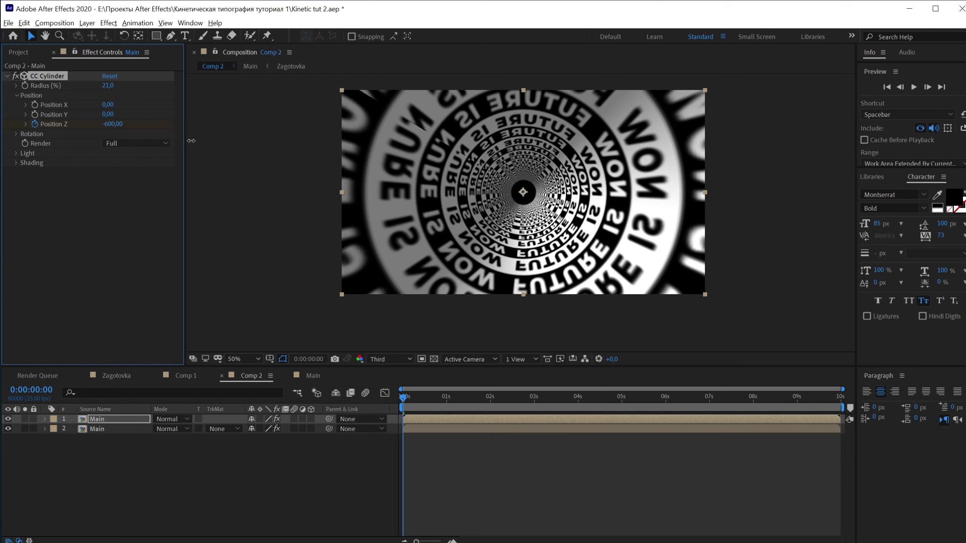
left_click_drag(438, 401, 859, 429)
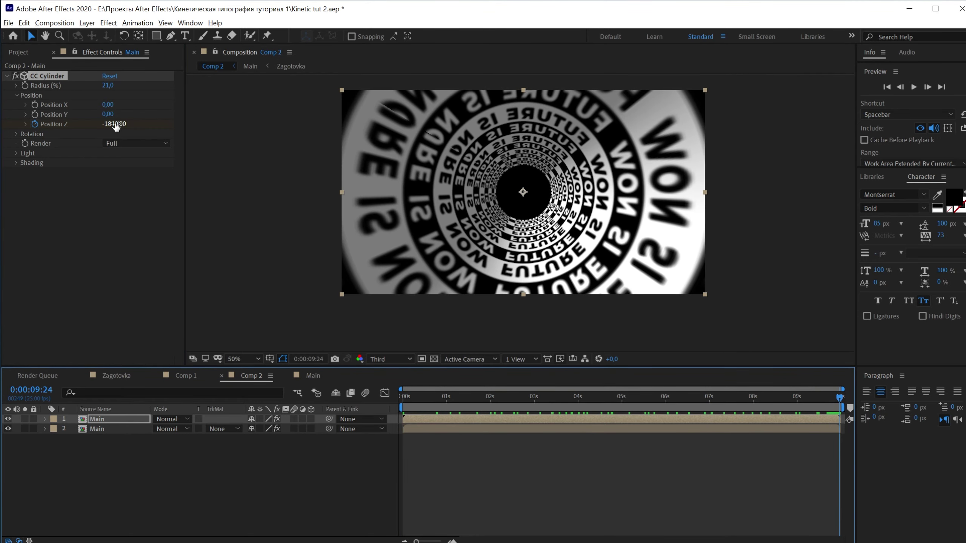
left_click_drag(114, 124, 185, 134)
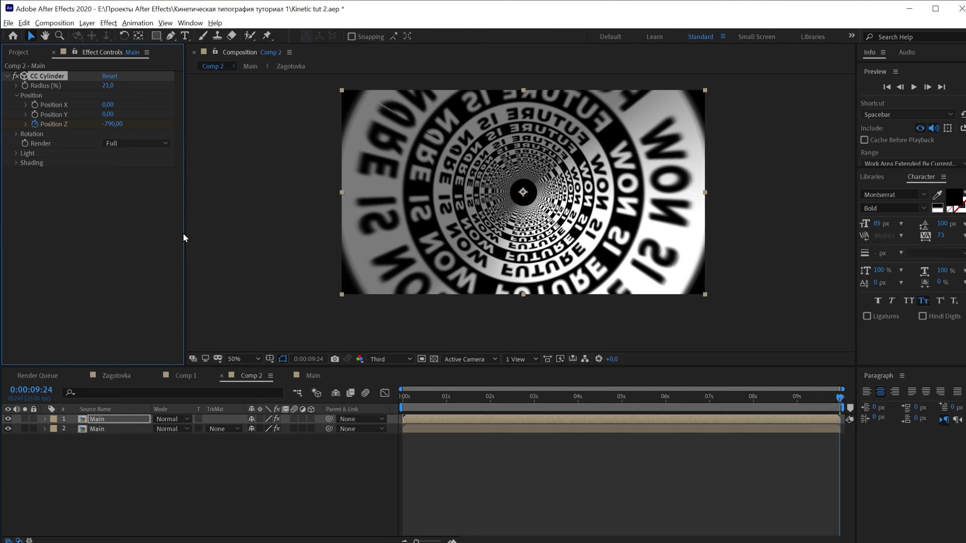
left_click(250, 494)
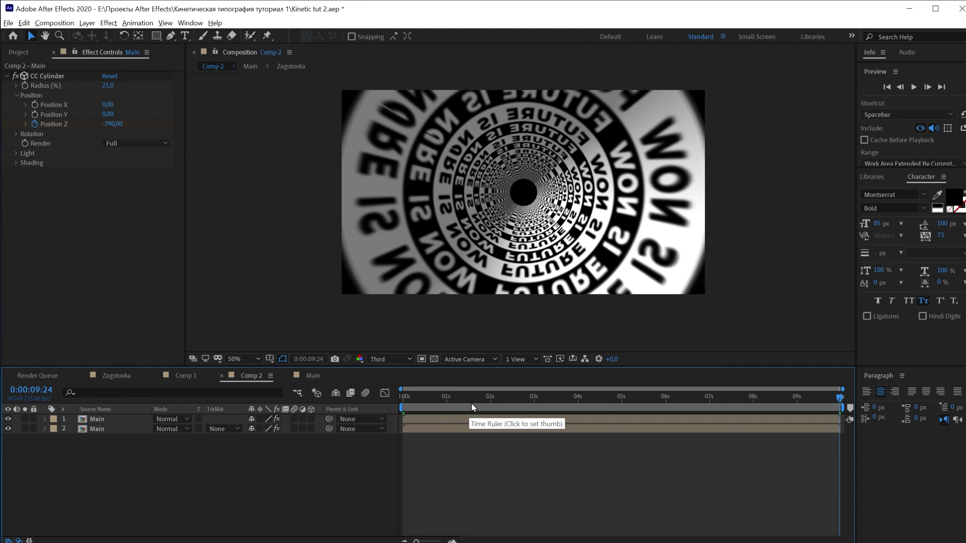
key("space")
mouse_move(403, 405)
left_mouse_down()
mouse_move(749, 429)
mouse_move(554, 443)
left_mouse_up()
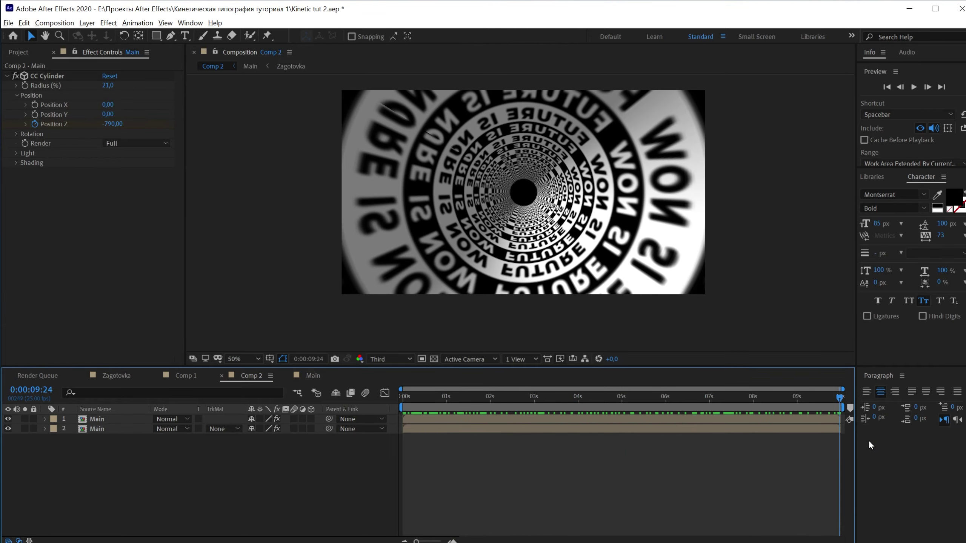